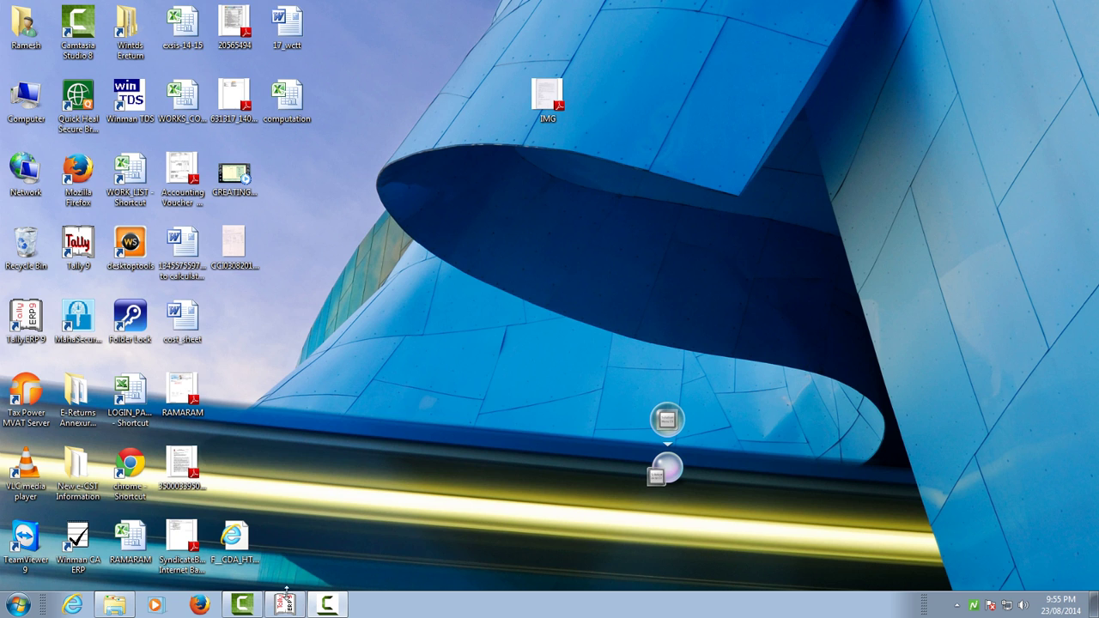
Switch to Tally.ERP 9 and highlight Accounting Vouchers in the Gateway of Tally
click(284, 605)
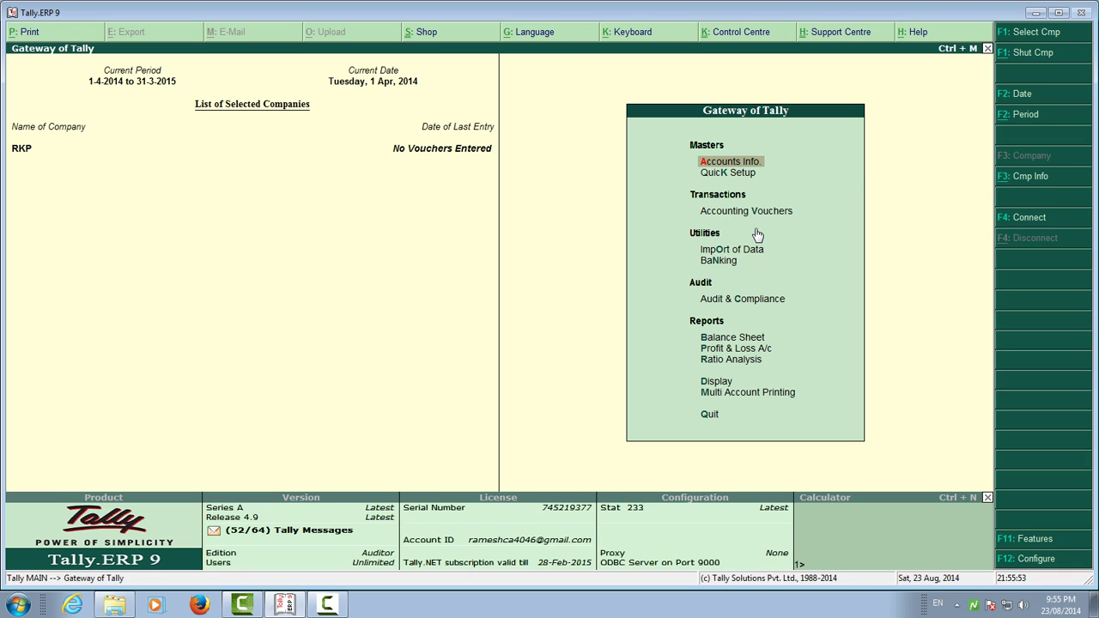
key(Down)
key(Down)
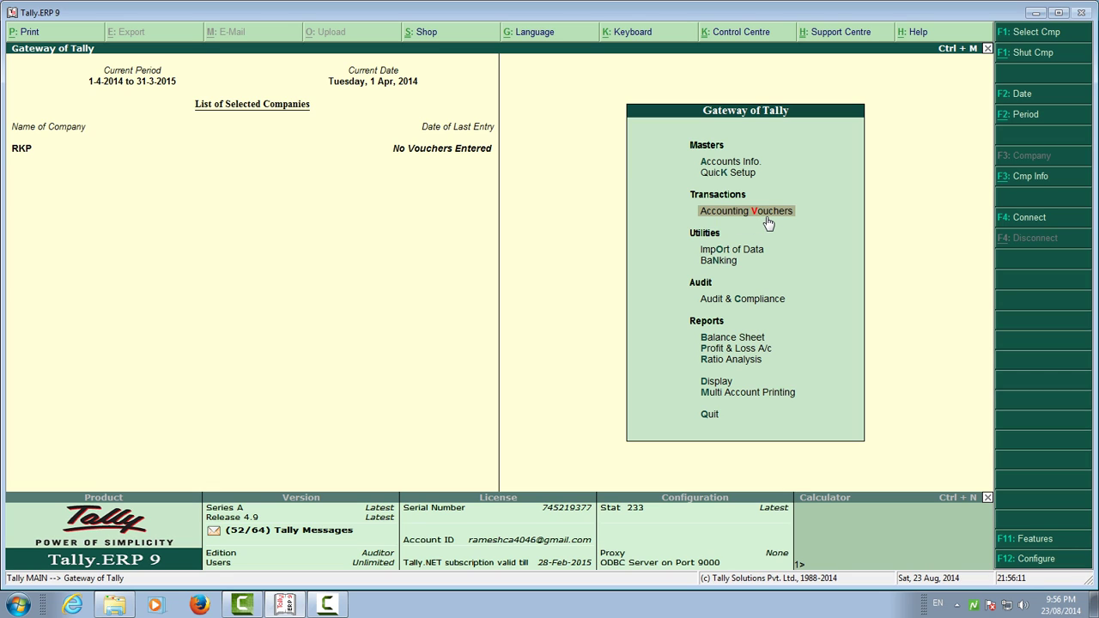
Look at the remote Tally.NET login and the keyboard language configuration, keeping English
click(709, 36)
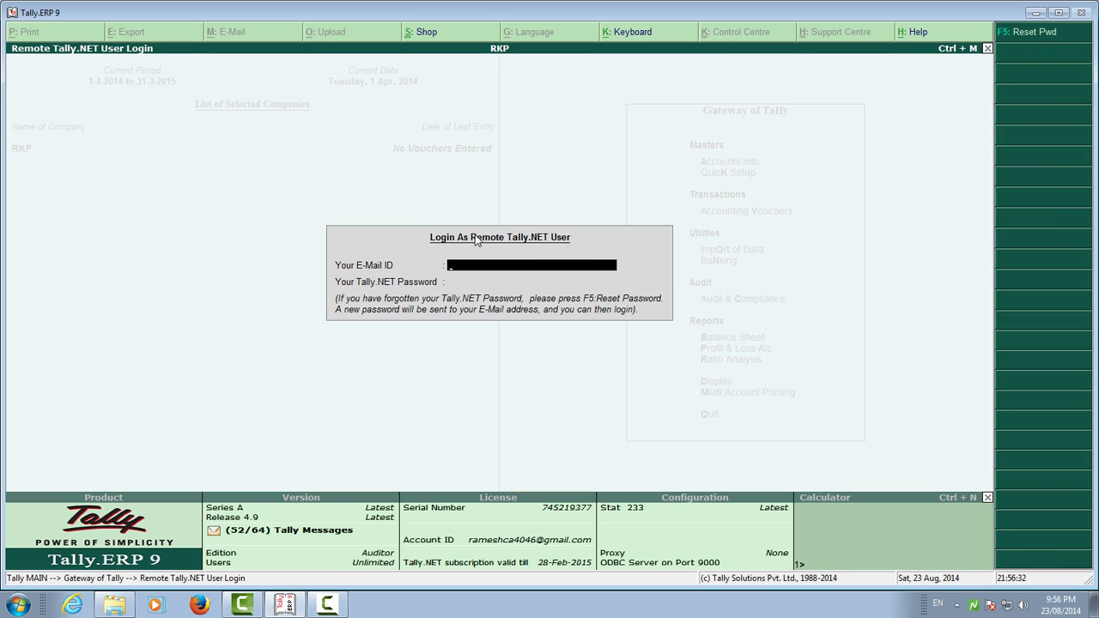
key(Escape)
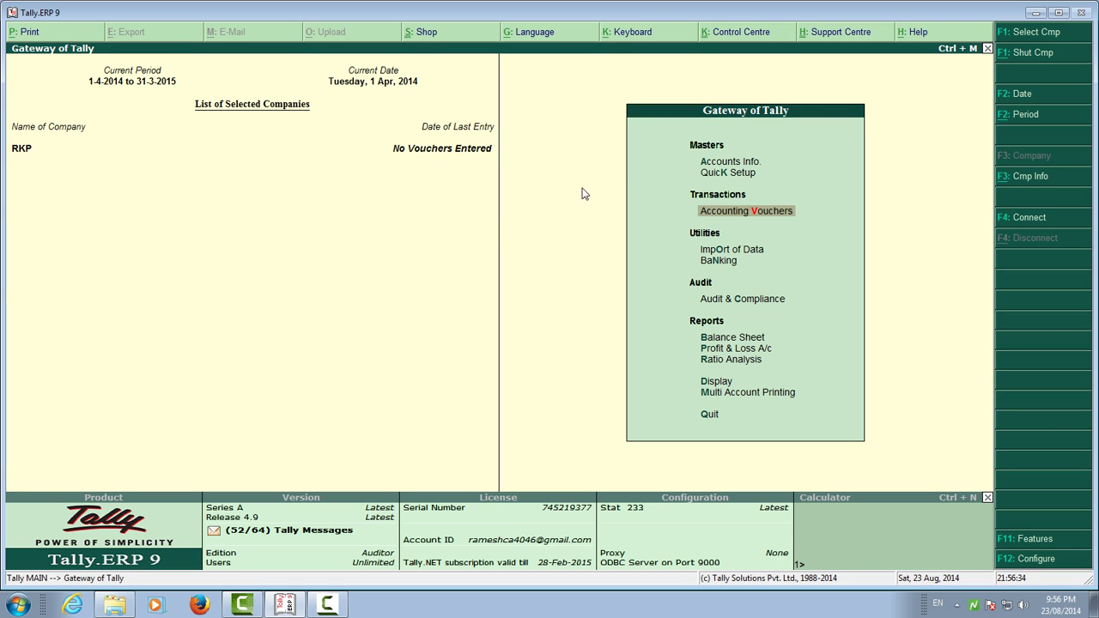
click(627, 32)
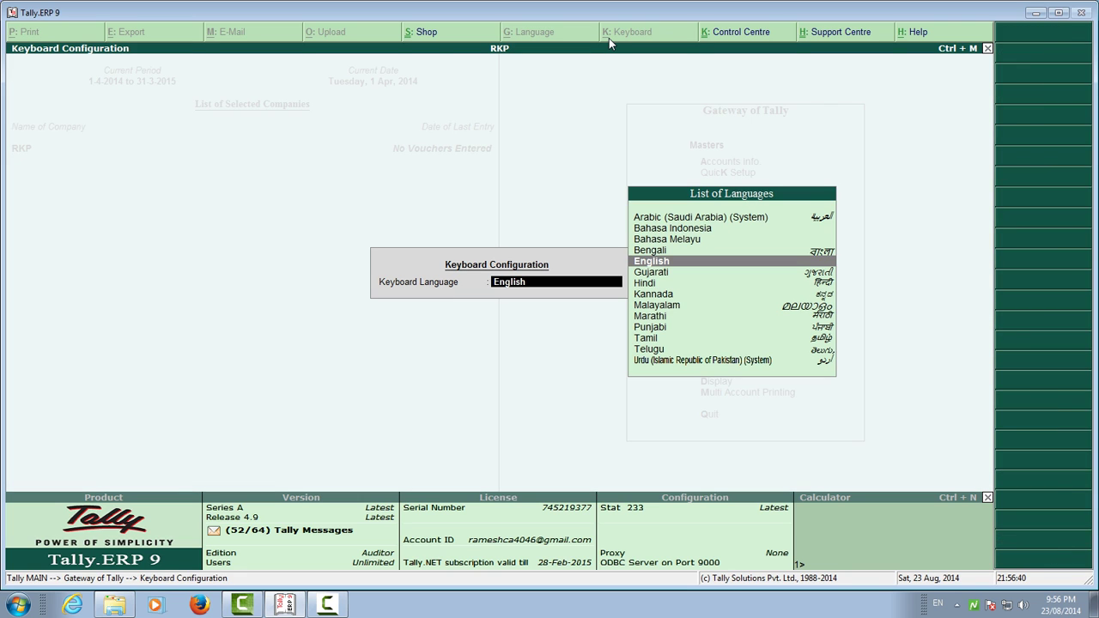
key(Return)
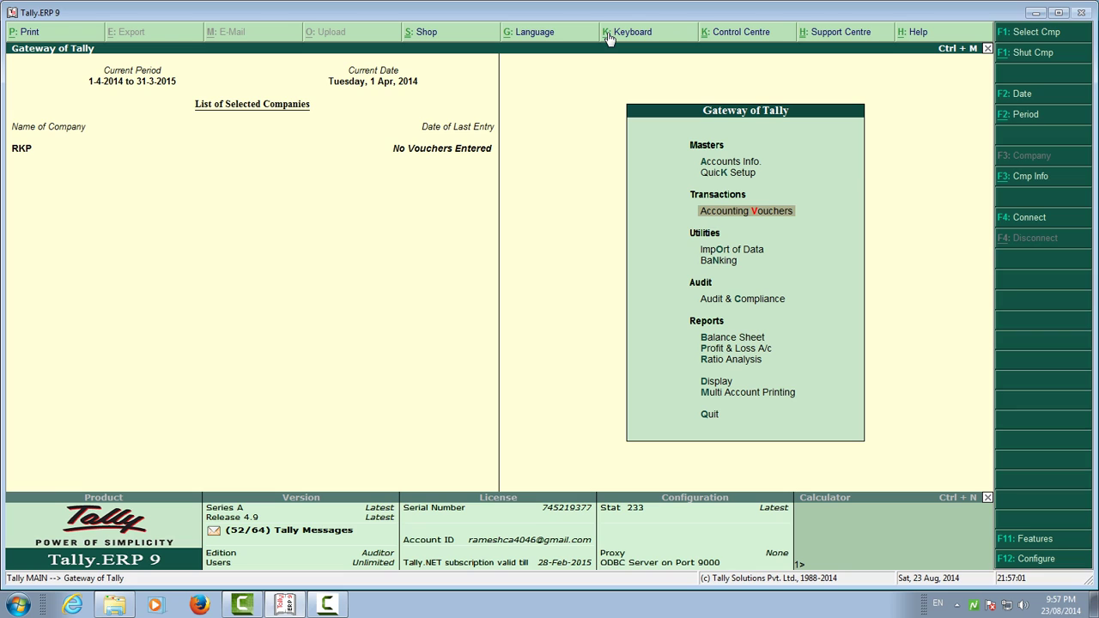
Open Accounting Vouchers and set the voucher date to 15-8-2014
click(769, 216)
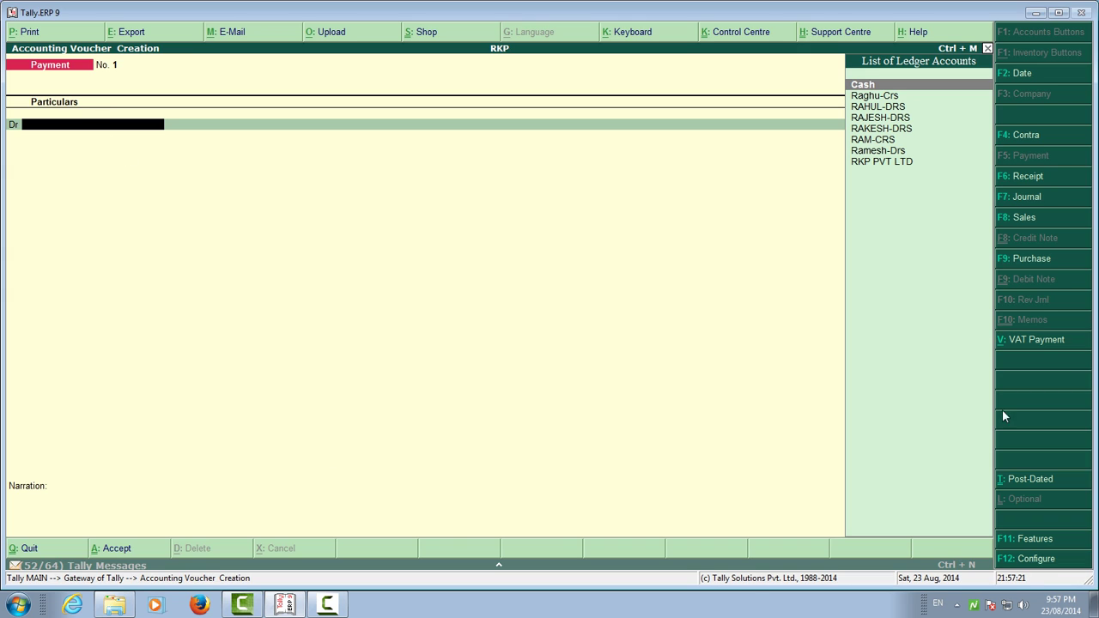
click(1034, 77)
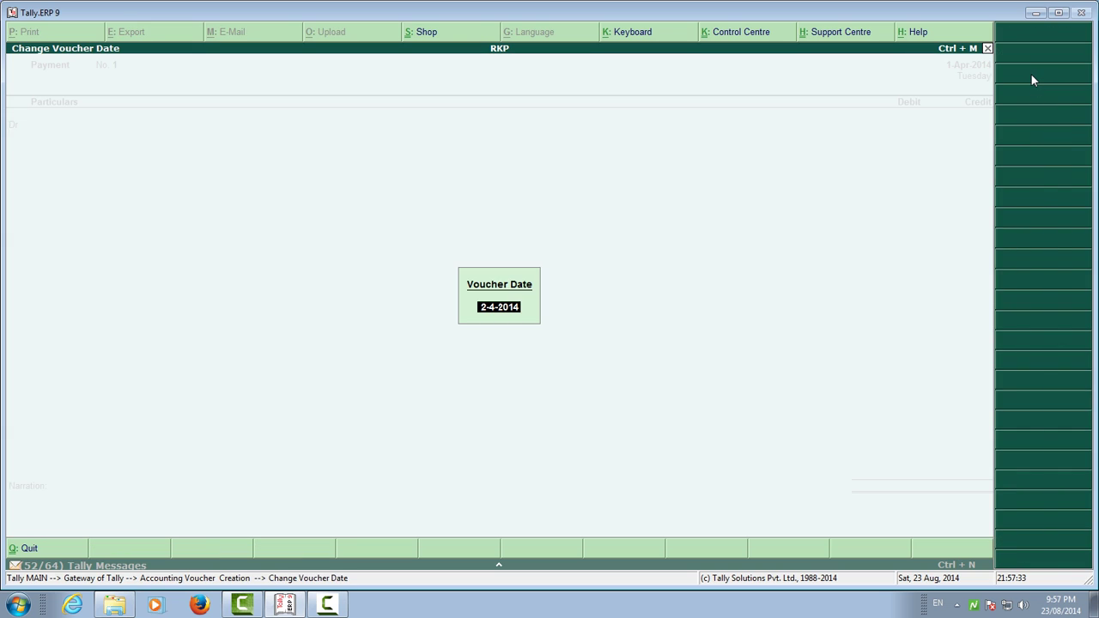
text(15.08/2014)
key(Return)
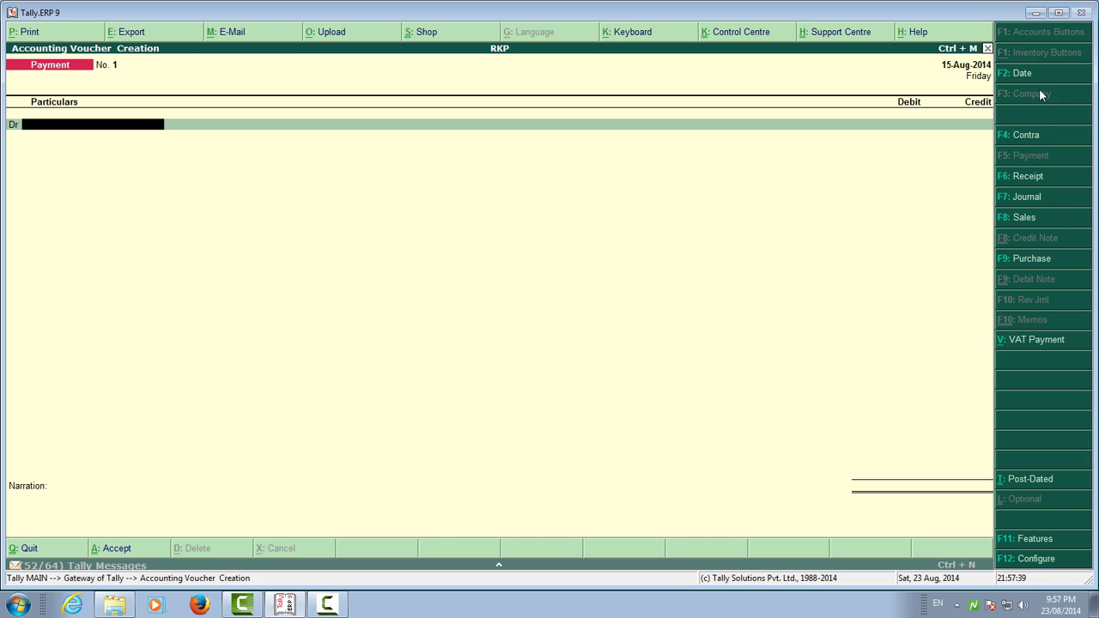
Change the entry to a Purchase voucher, try the voucher format, and return to invoice format
click(1030, 258)
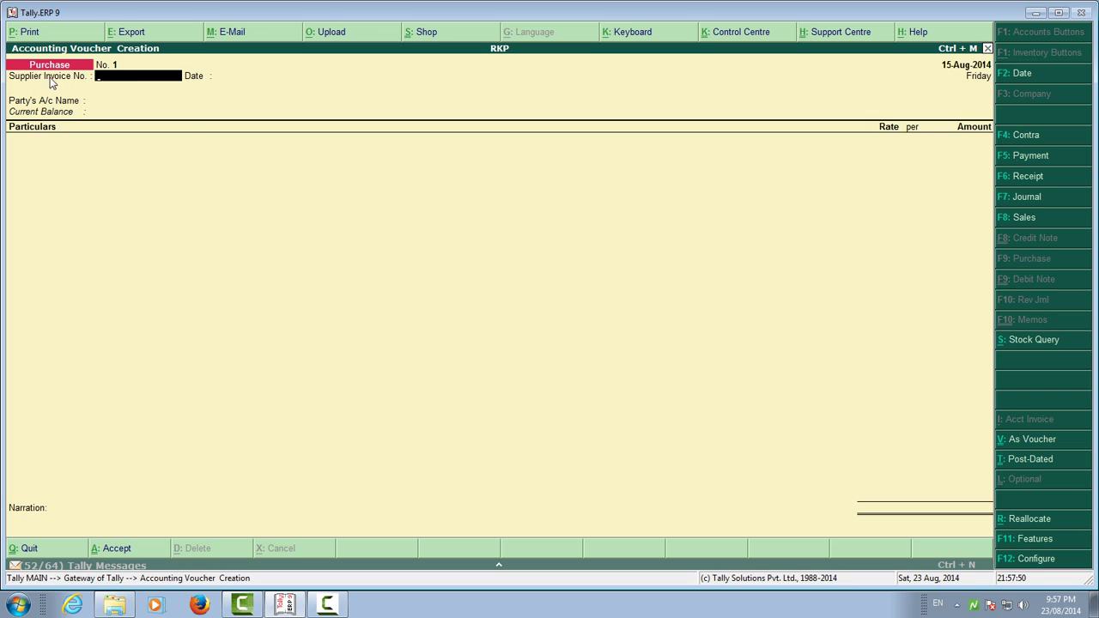
click(1022, 440)
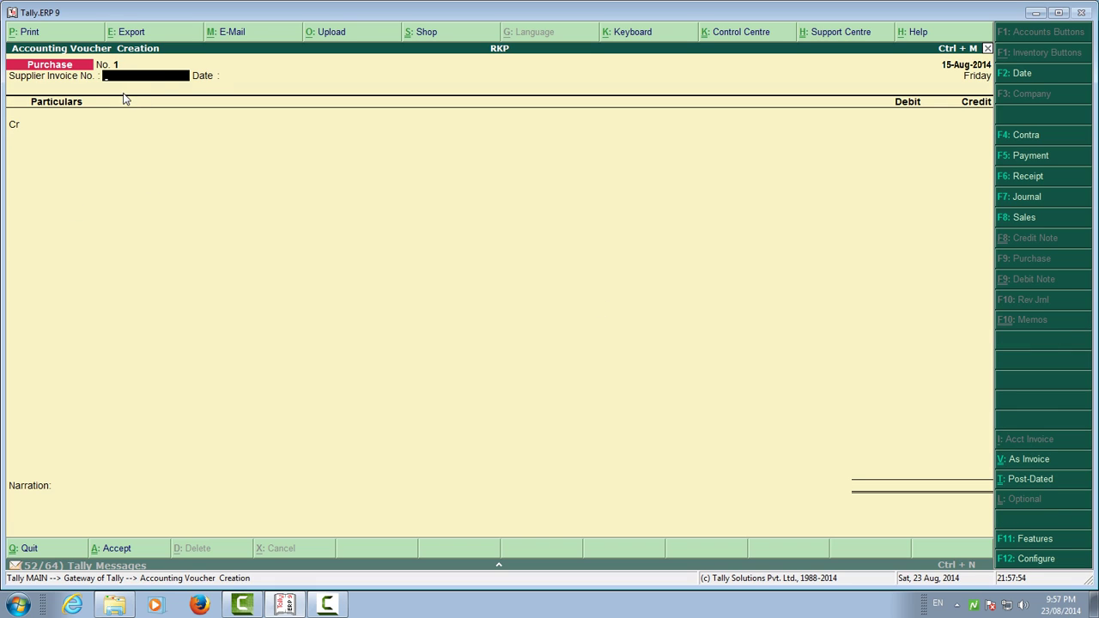
click(1028, 460)
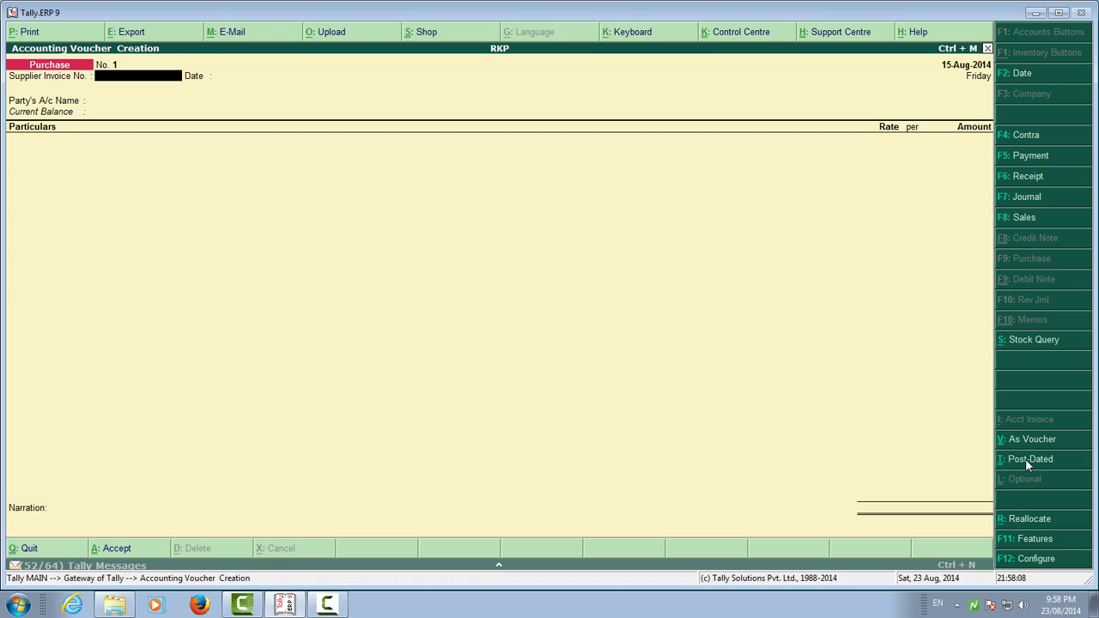
Enter supplier invoice number 015 and accept 15-Aug-2014 as its date
text(015)
key(Return)
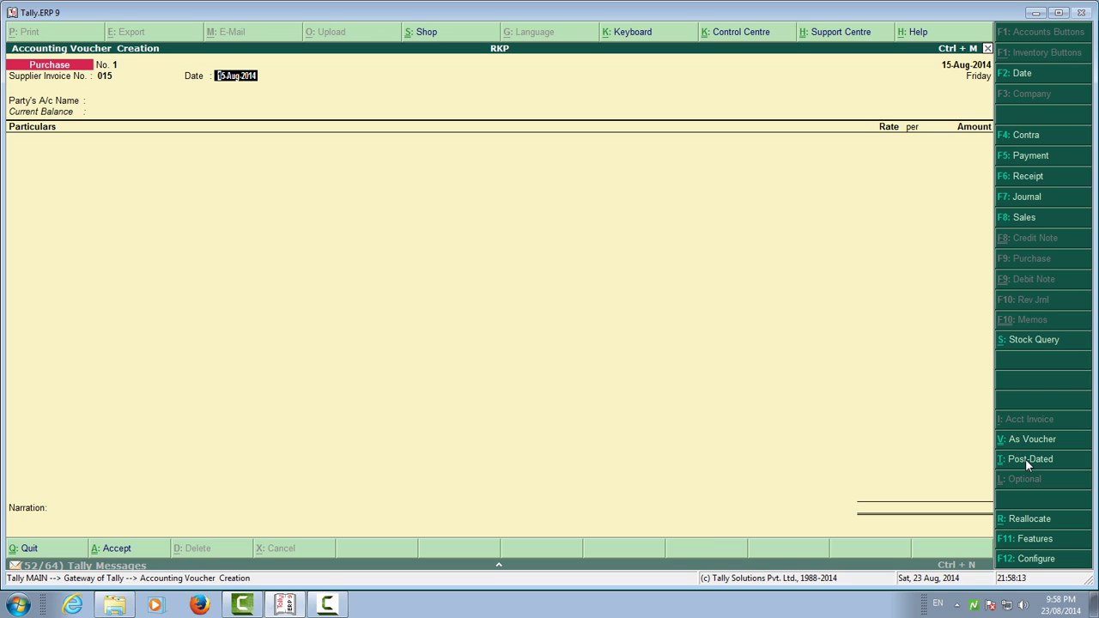
key(Return)
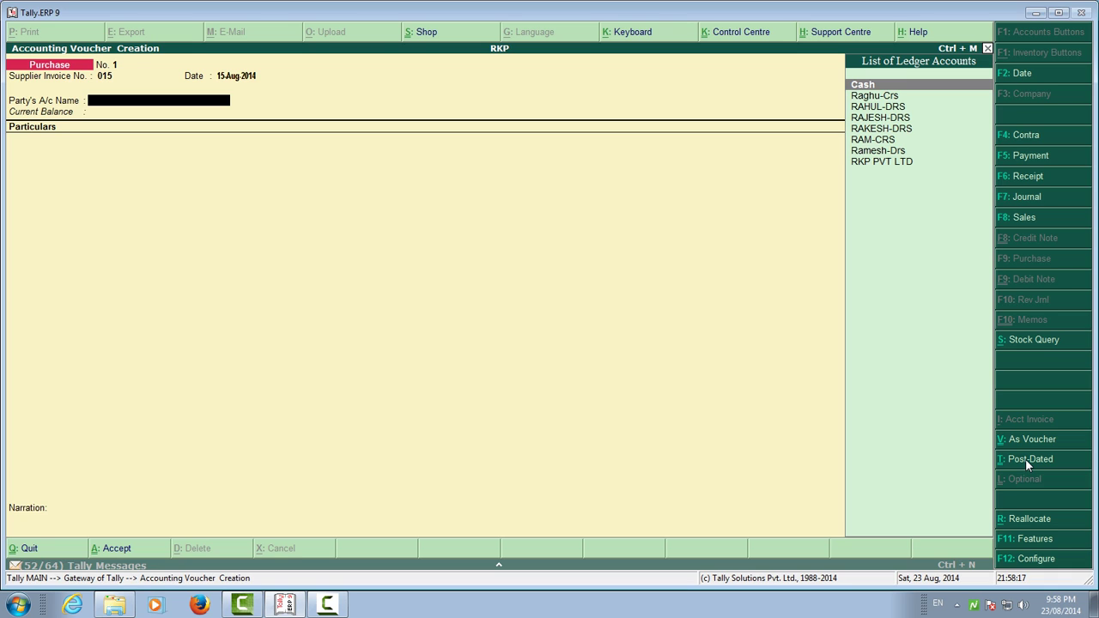
Select RKP PVT LTD as the party account of the purchase voucher
key(Down)
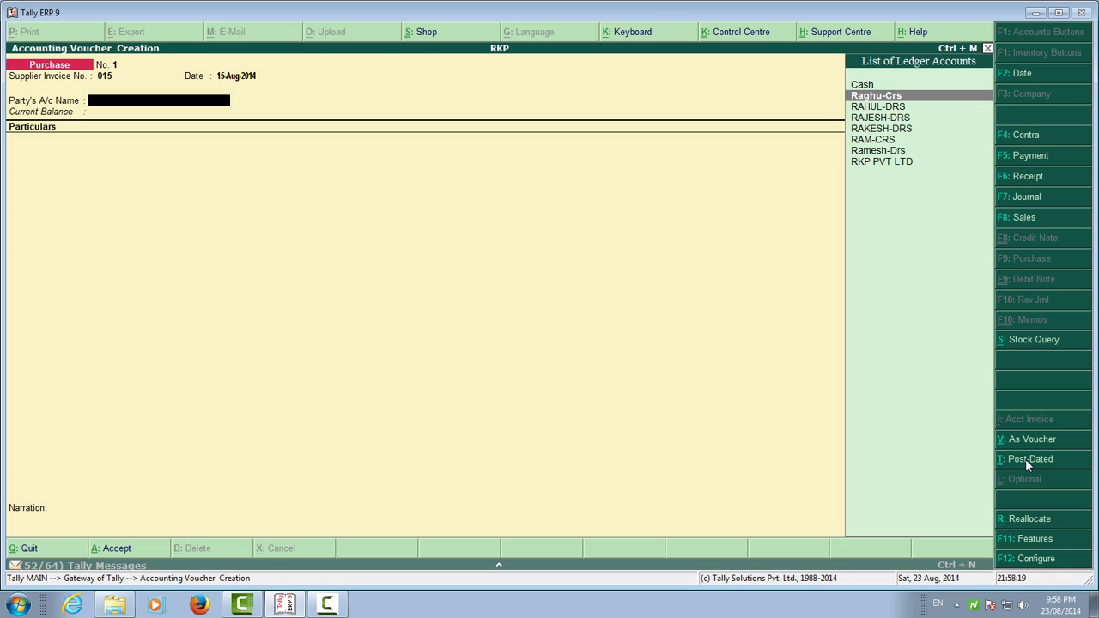
key(Down)
key(Down)
key(Down)
key(Down)
key(Down)
key(Down)
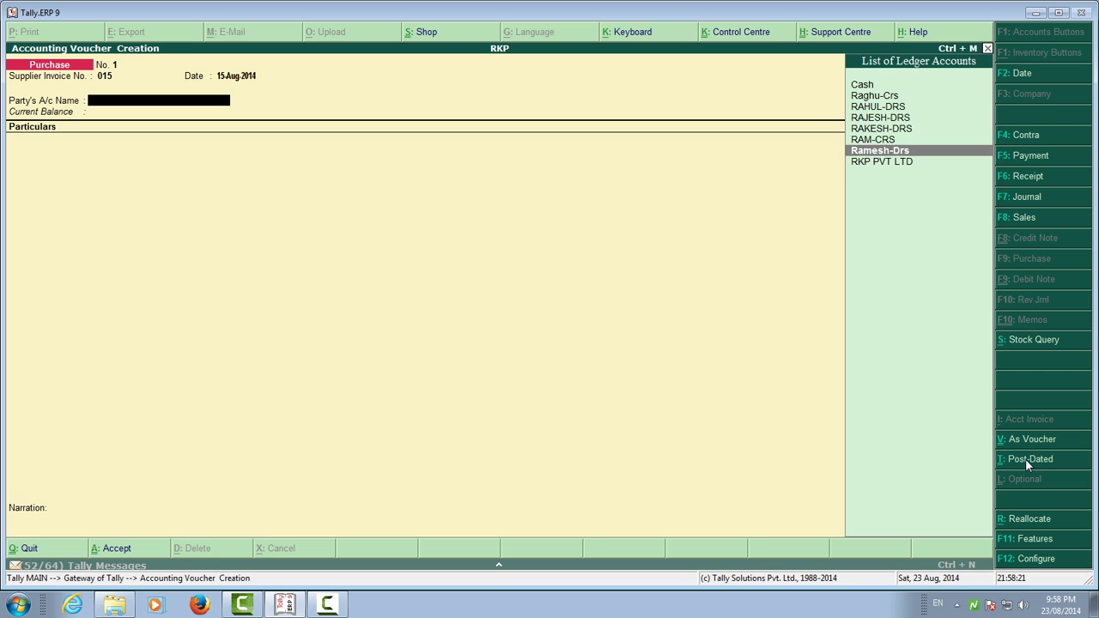
key(Return)
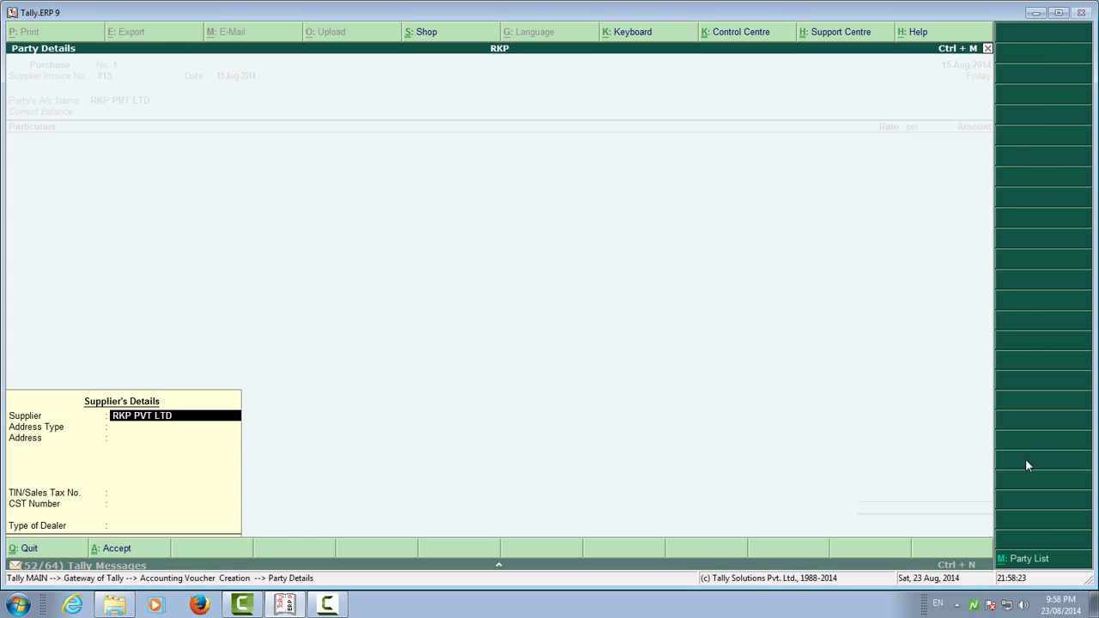
Complete the supplier's details with the Primary address type and Registered Dealer as the type of dealer
key(Return)
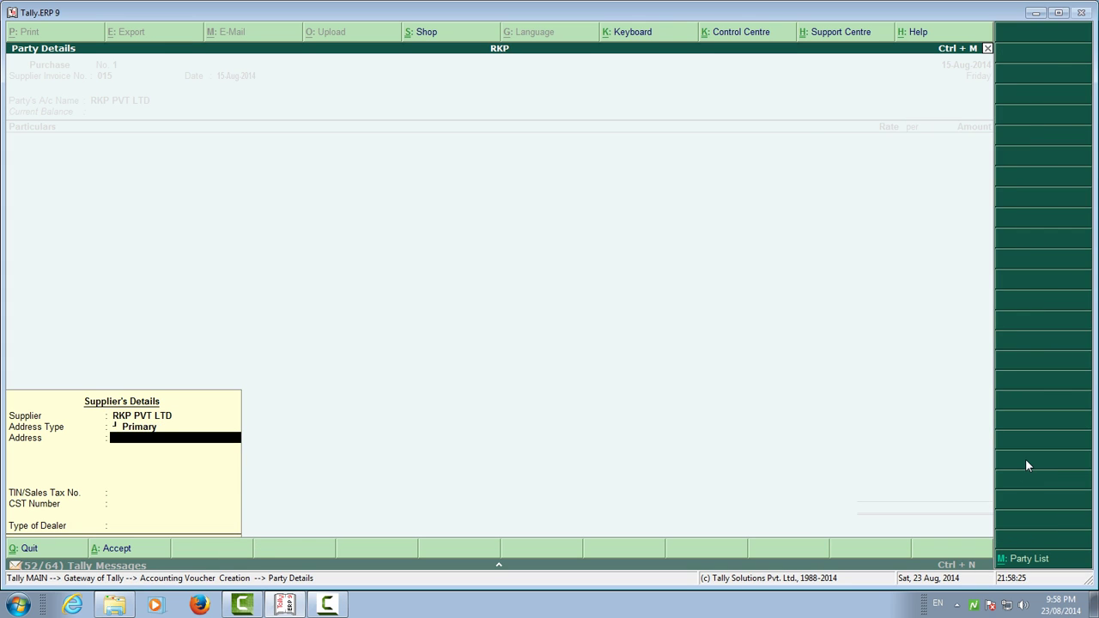
key(Return)
key(Return)
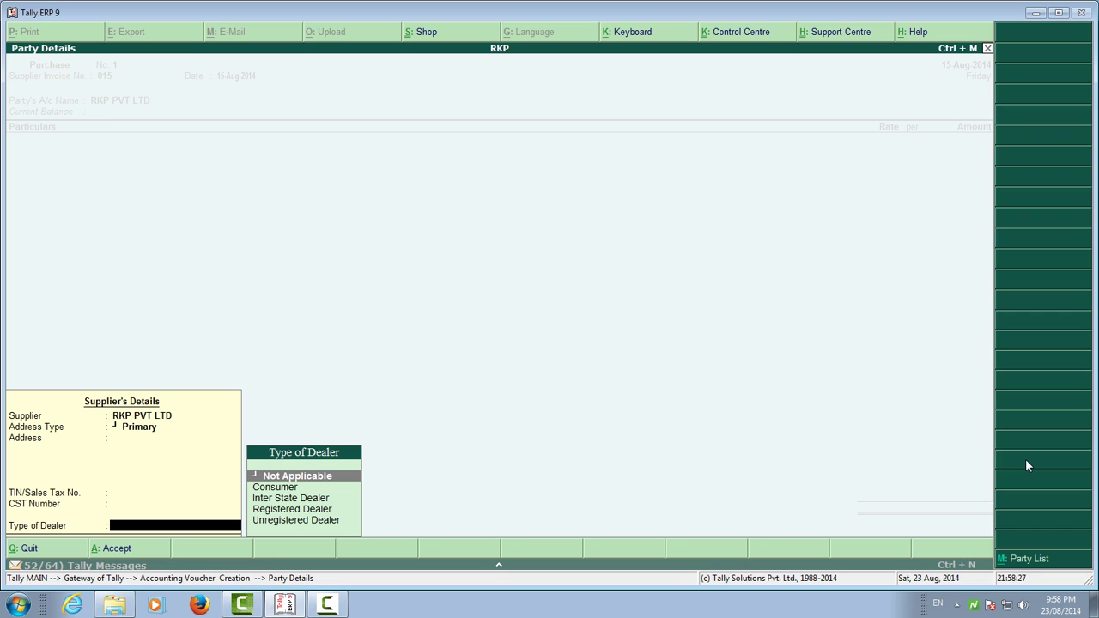
key(Down)
key(Down)
key(Down)
key(Return)
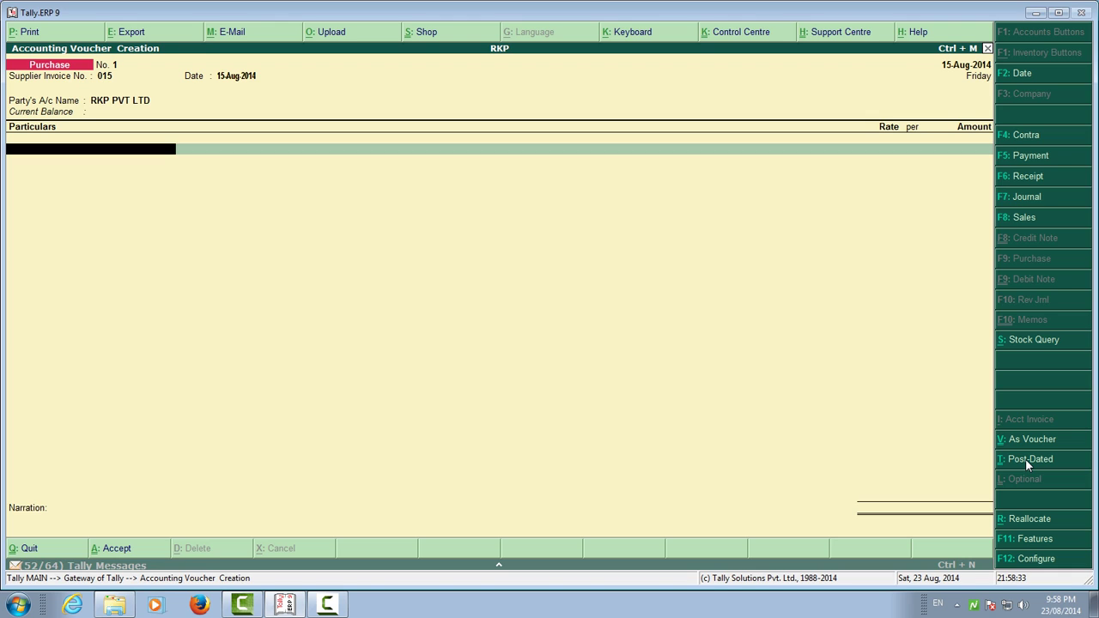
Create a ledger named PURCHASE-12.5% under Purchase Accounts from the voucher's particulars line
text(p)
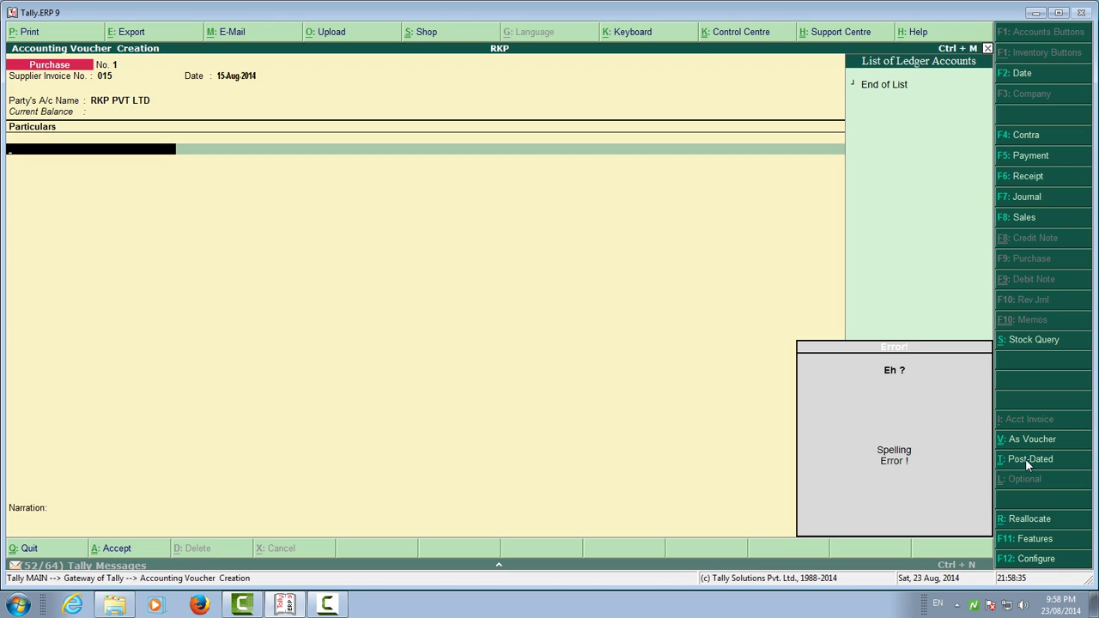
key(alt+c)
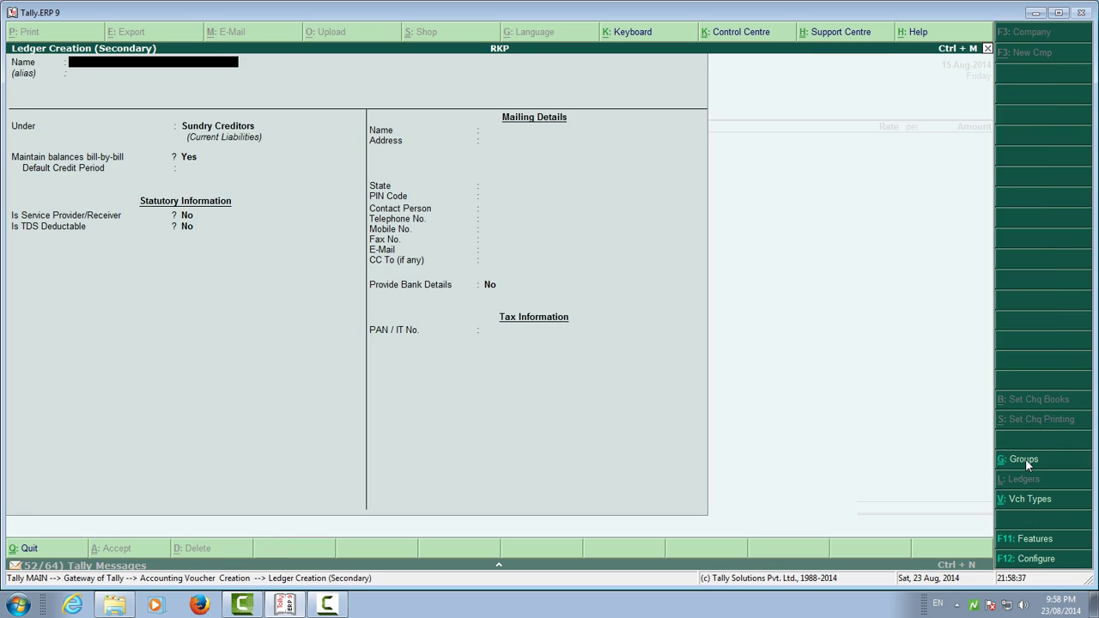
text(PURCHASE-12.5%)
key(Return)
key(Return)
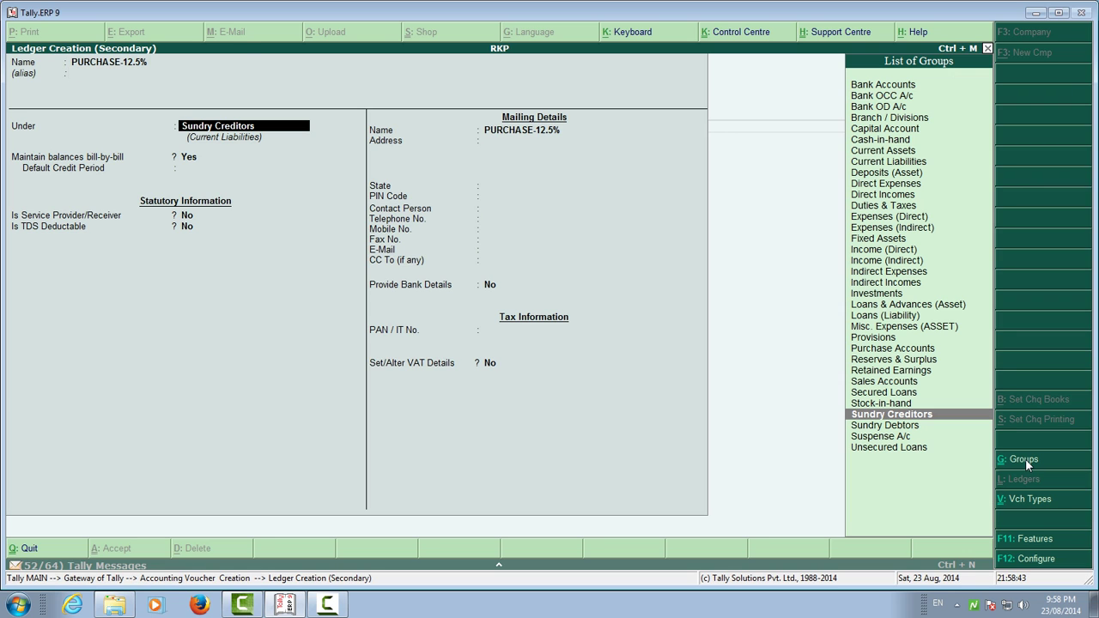
text(PUR)
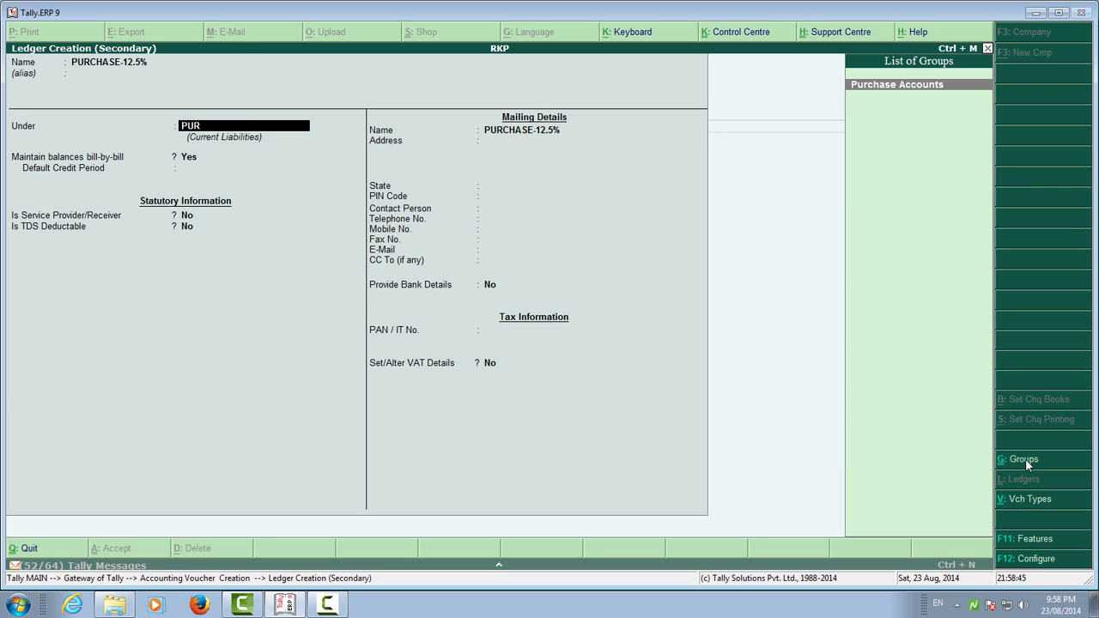
key(Return)
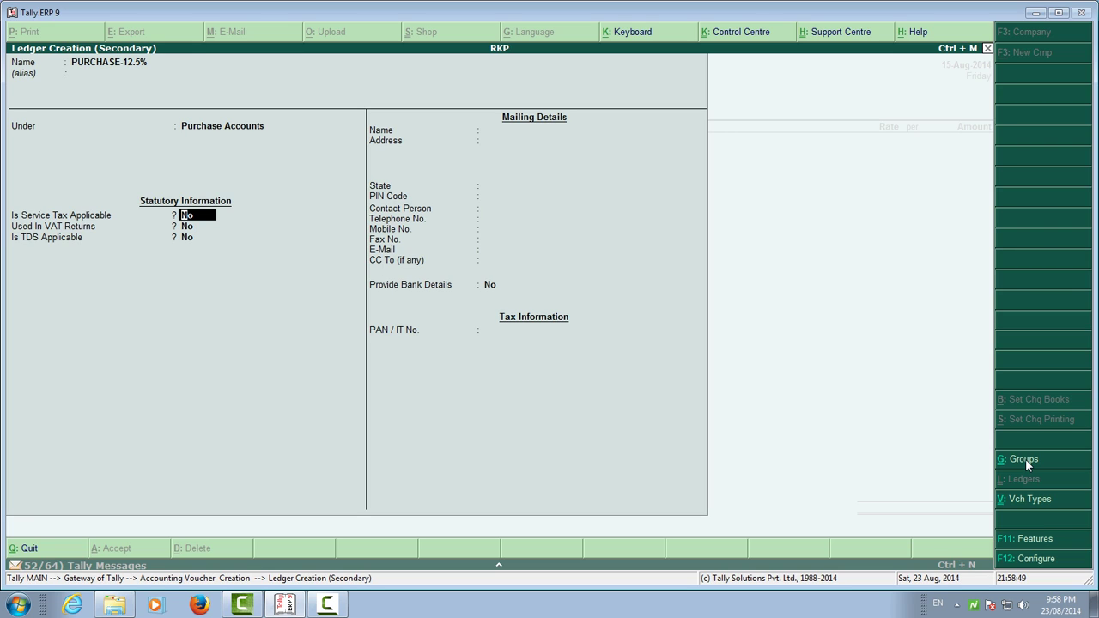
Set the ledger as used in VAT returns with the class Purchases @ 12.5%, keep the other defaults, and save it
key(Return)
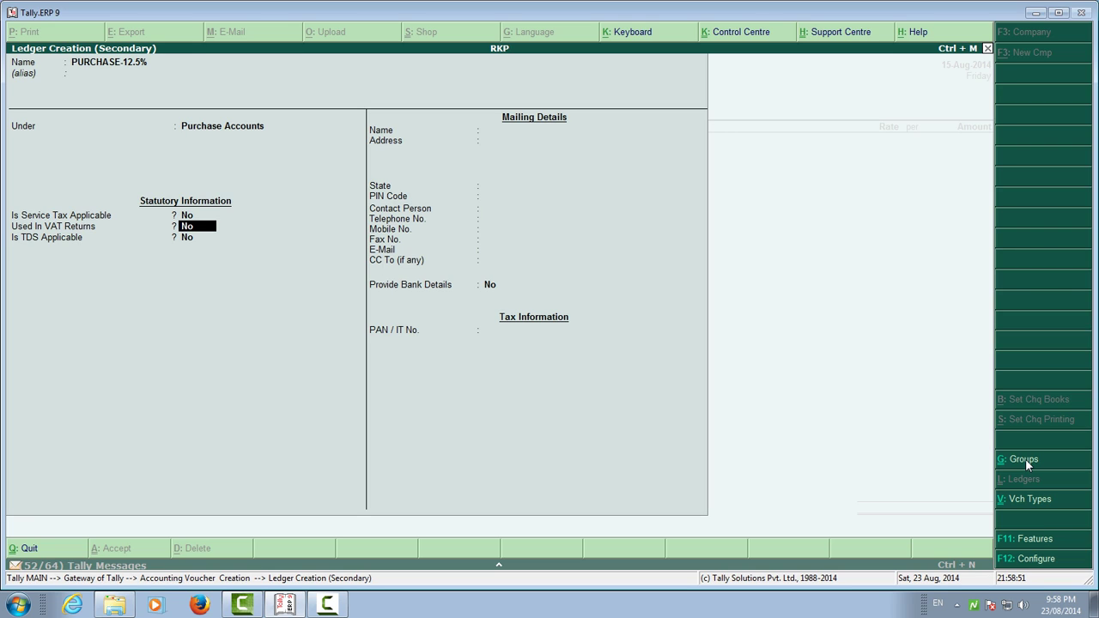
text(Y)
key(Return)
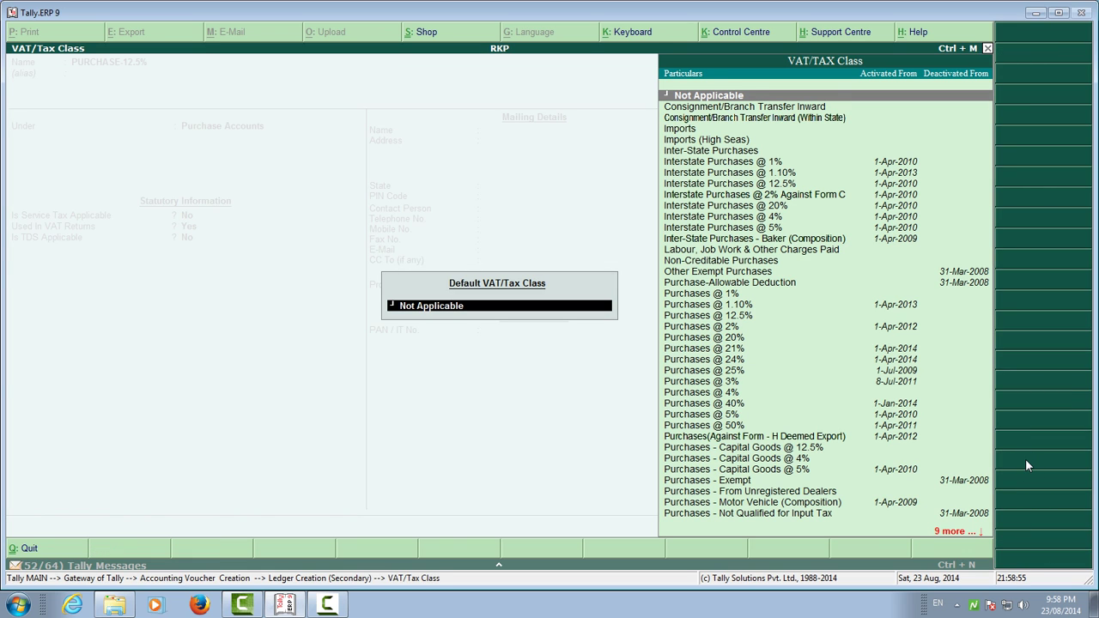
key(Down)
key(Down)
key(Down)
key(Down)
key(Down)
key(Down)
key(Down)
key(Down)
key(Down)
key(Down)
key(Down)
key(Down)
key(Down)
key(Down)
key(Down)
key(Down)
key(Down)
key(Down)
key(Down)
key(Down)
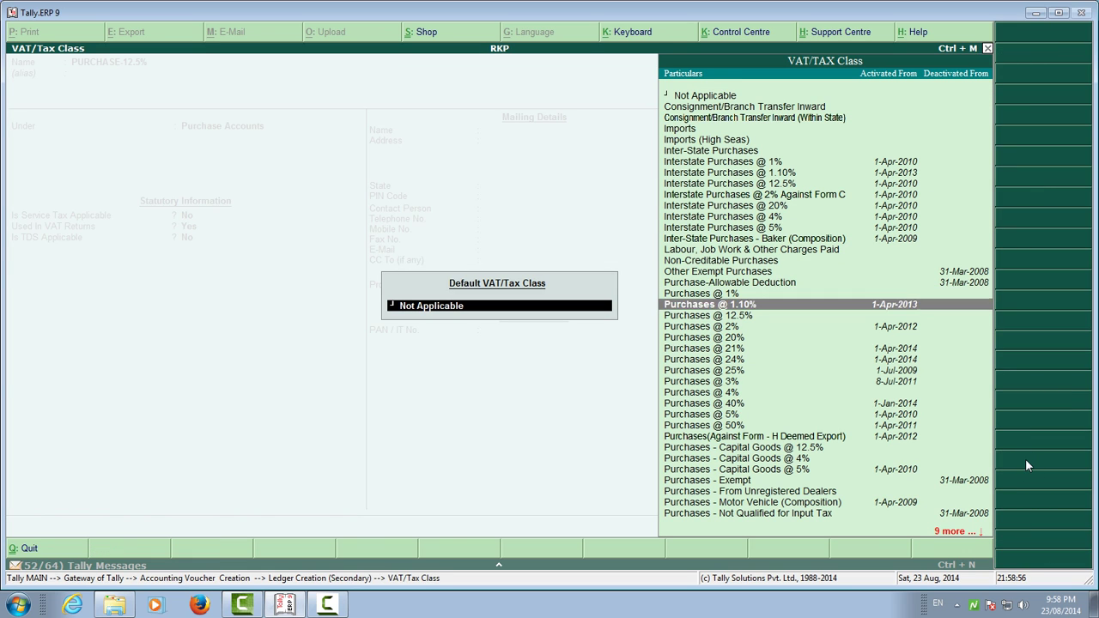
key(Return)
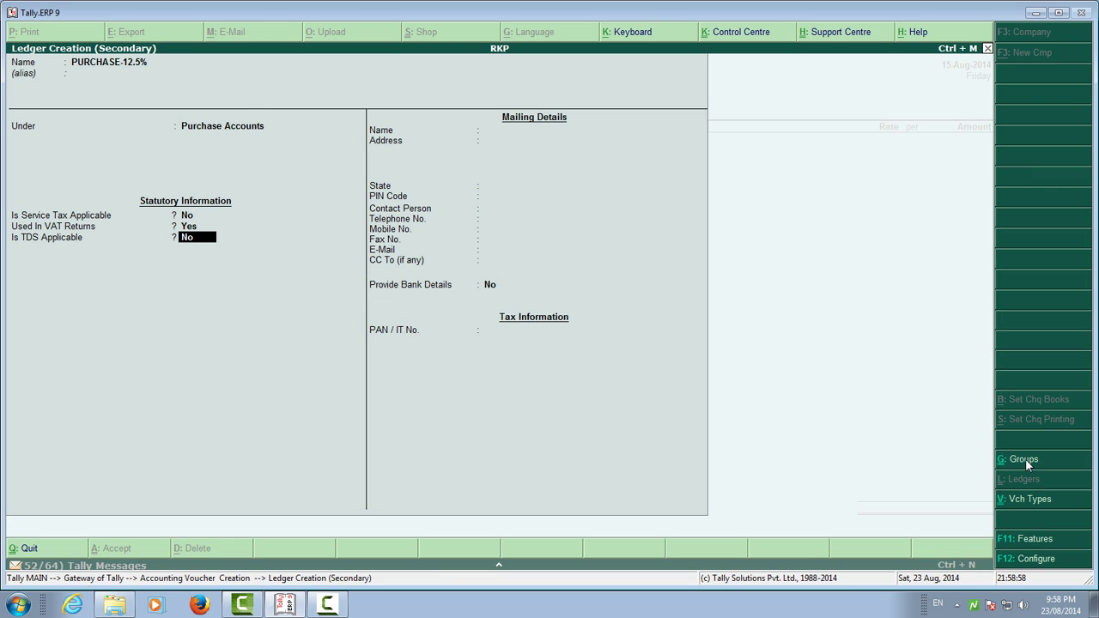
key(Return)
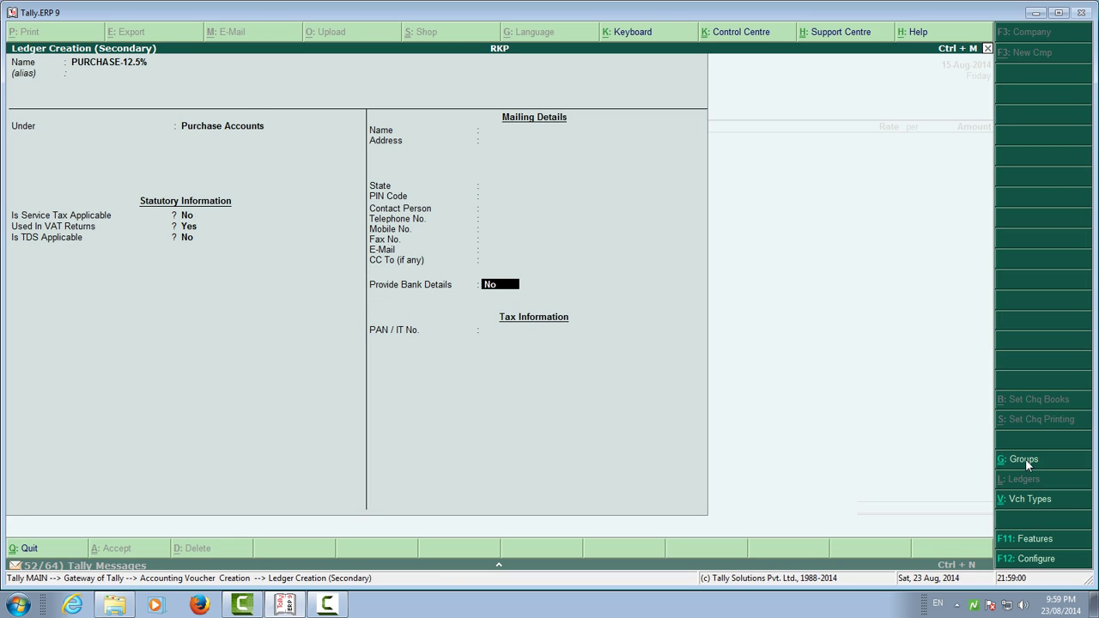
key(Return)
key(Return)
key(Return)
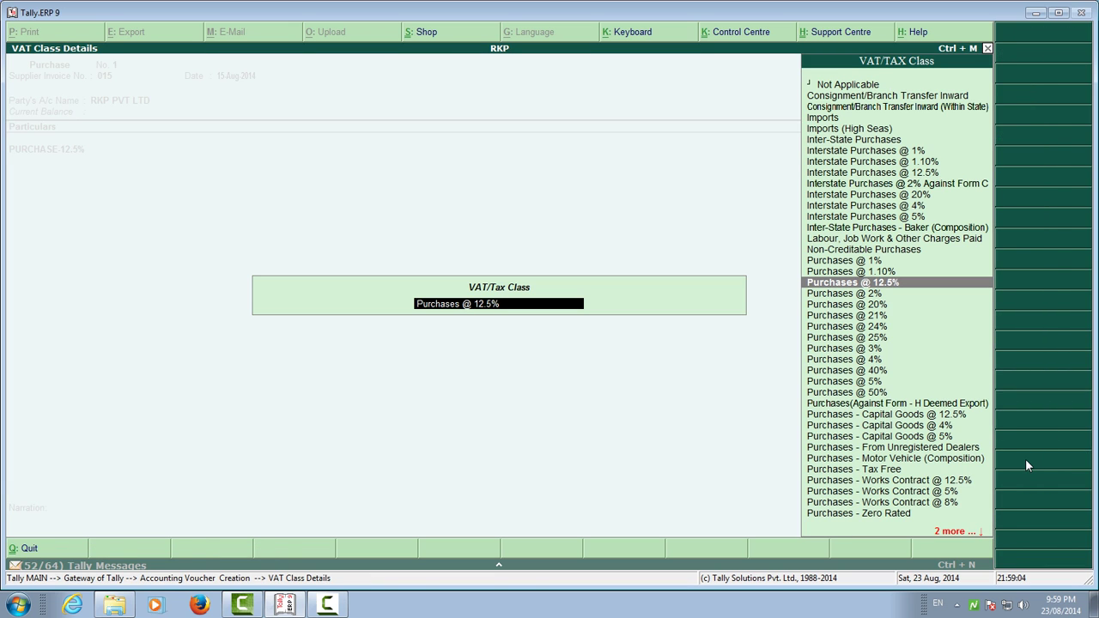
Accept the Purchases @ 12.5% VAT class for the purchase line and enter an amount of 45800
key(Return)
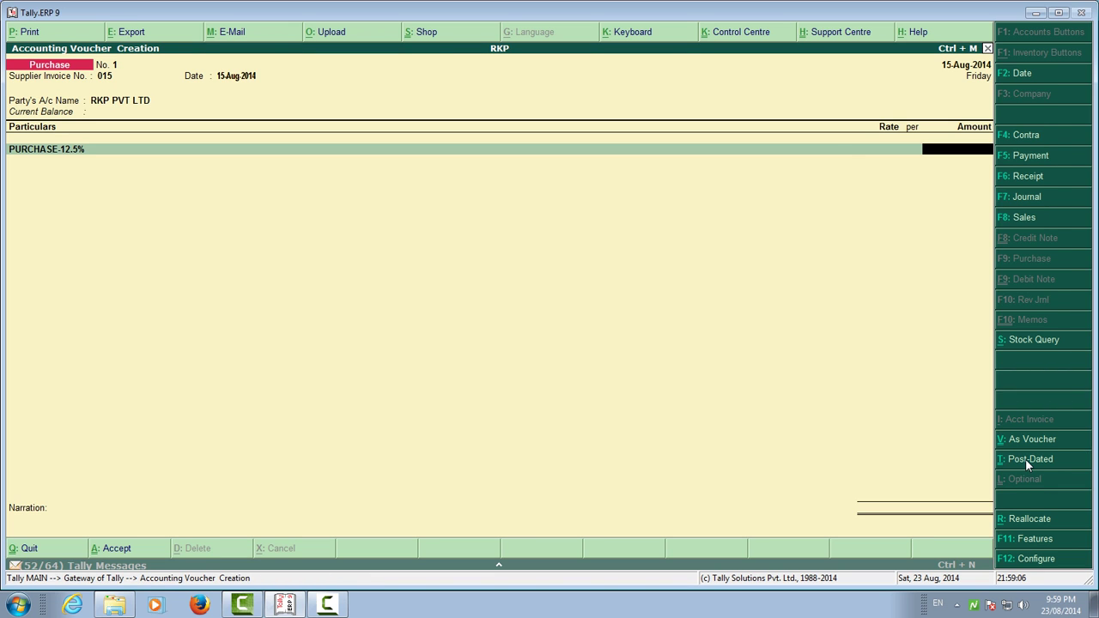
text(45800)
key(Return)
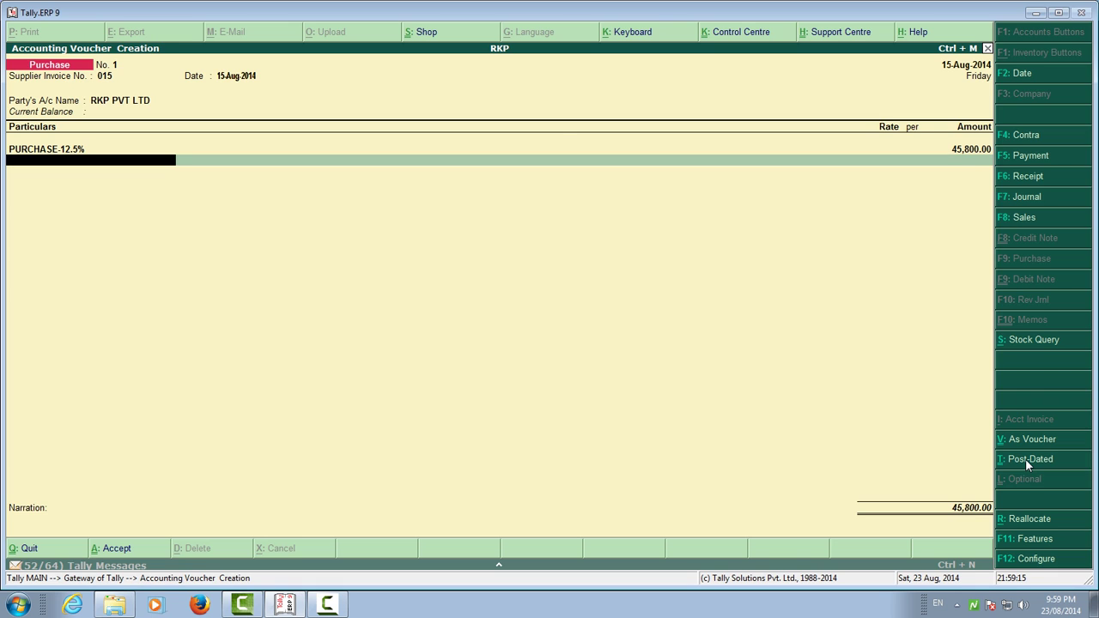
Create a ledger named INPUT VAT-12.5% under Duties & Taxes from the voucher's next particulars line
key(alt+c)
text(INP)
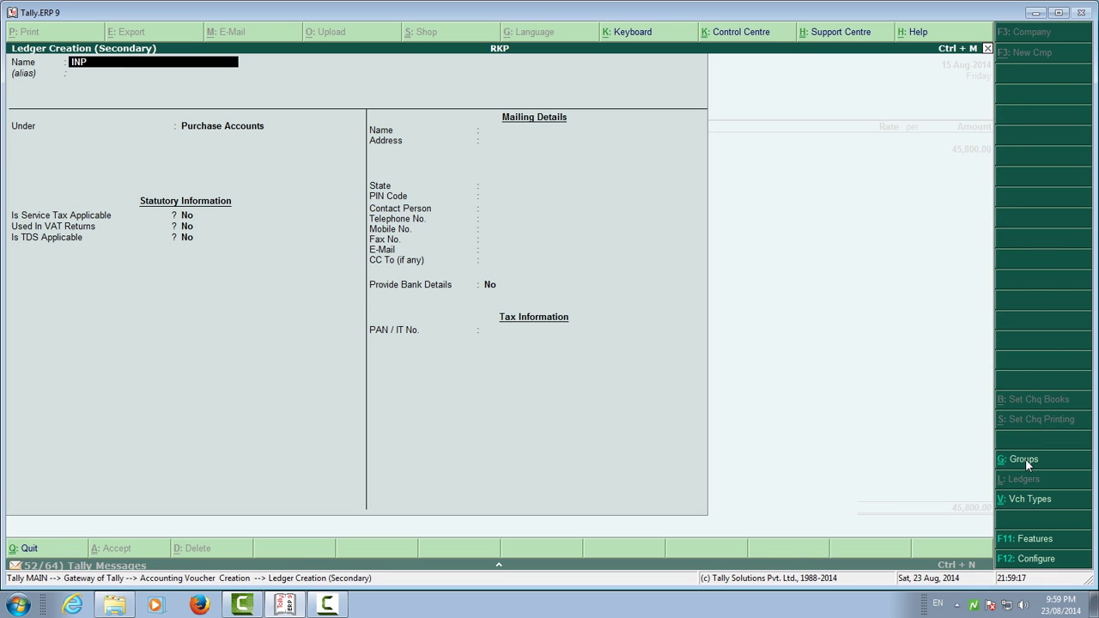
text(UT VAT-12.5%)
key(Return)
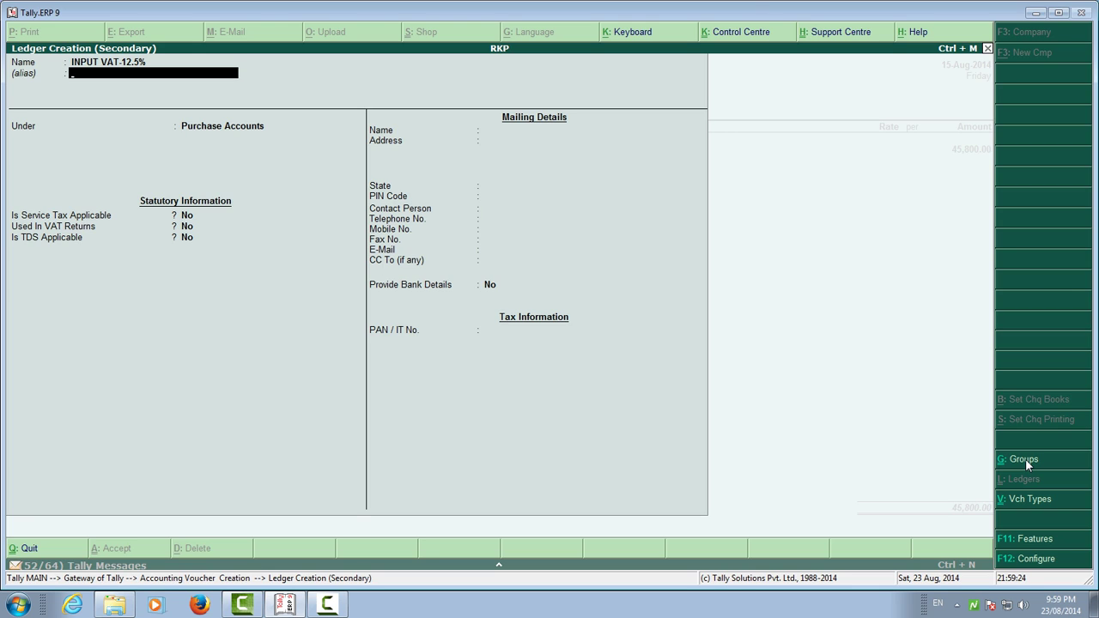
key(Return)
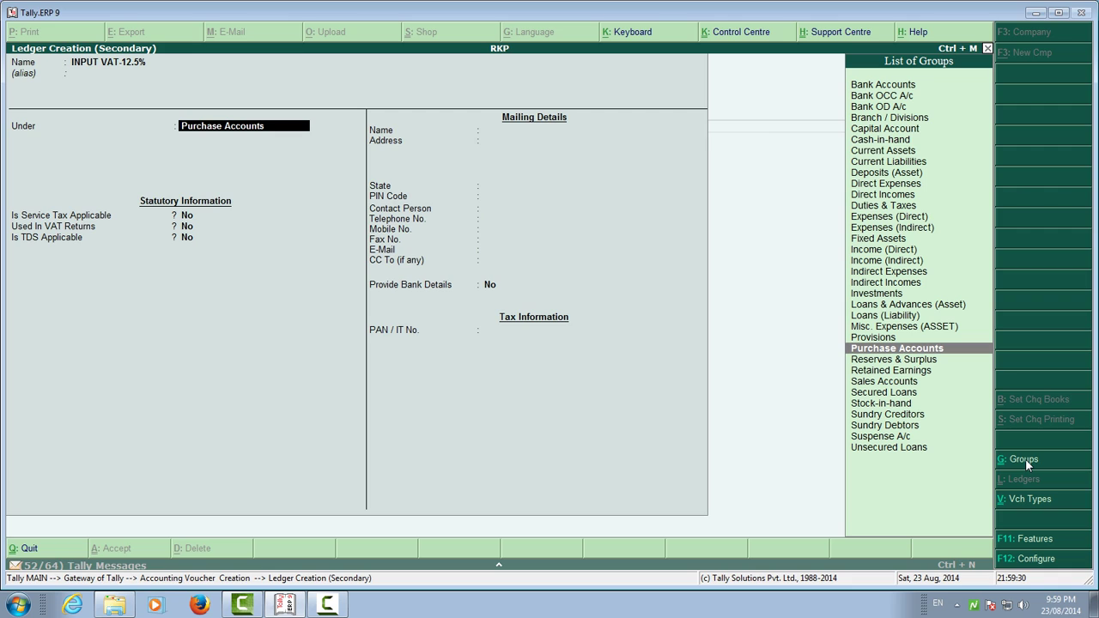
text(DUT)
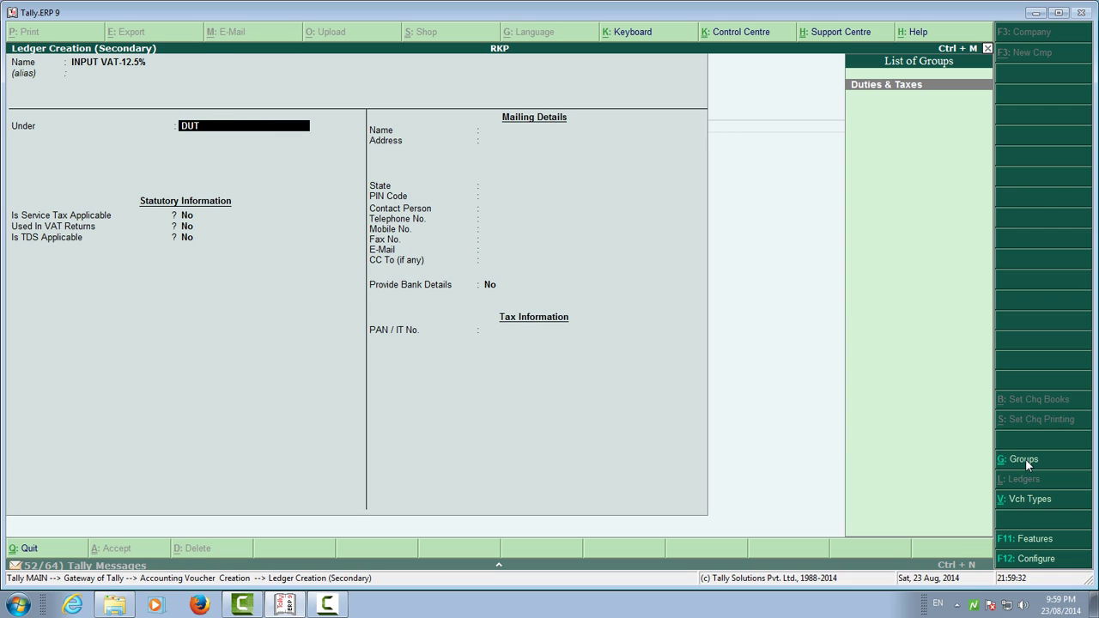
key(Return)
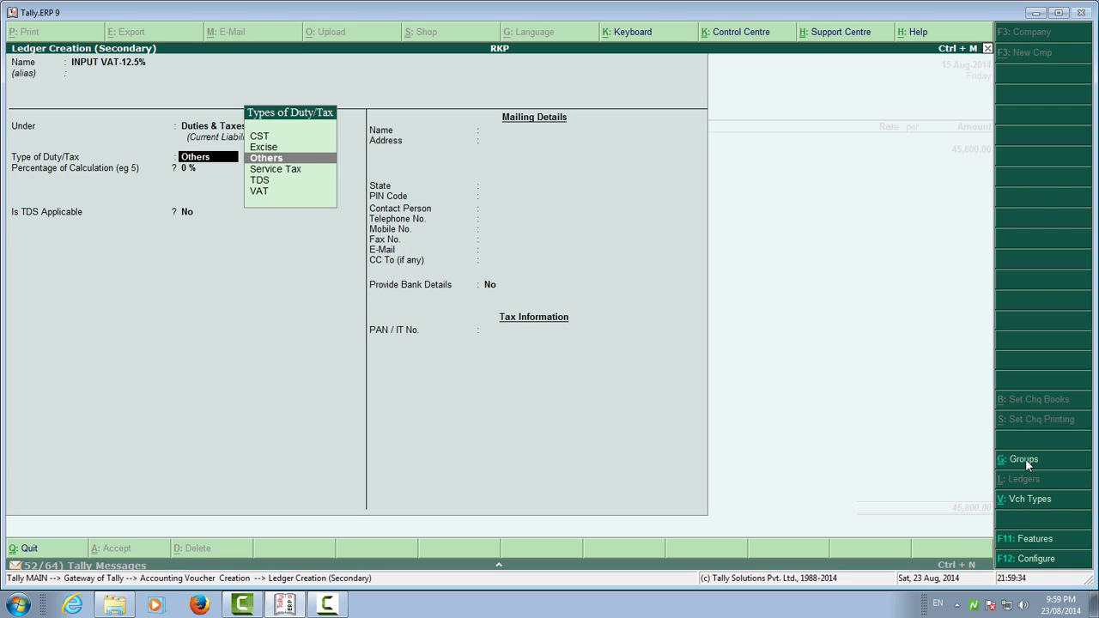
Set the new ledger's type of duty/tax to VAT and its VAT sub type to Input VAT
key(Up)
key(Up)
key(Down)
key(Down)
key(Down)
key(Down)
key(Down)
key(Return)
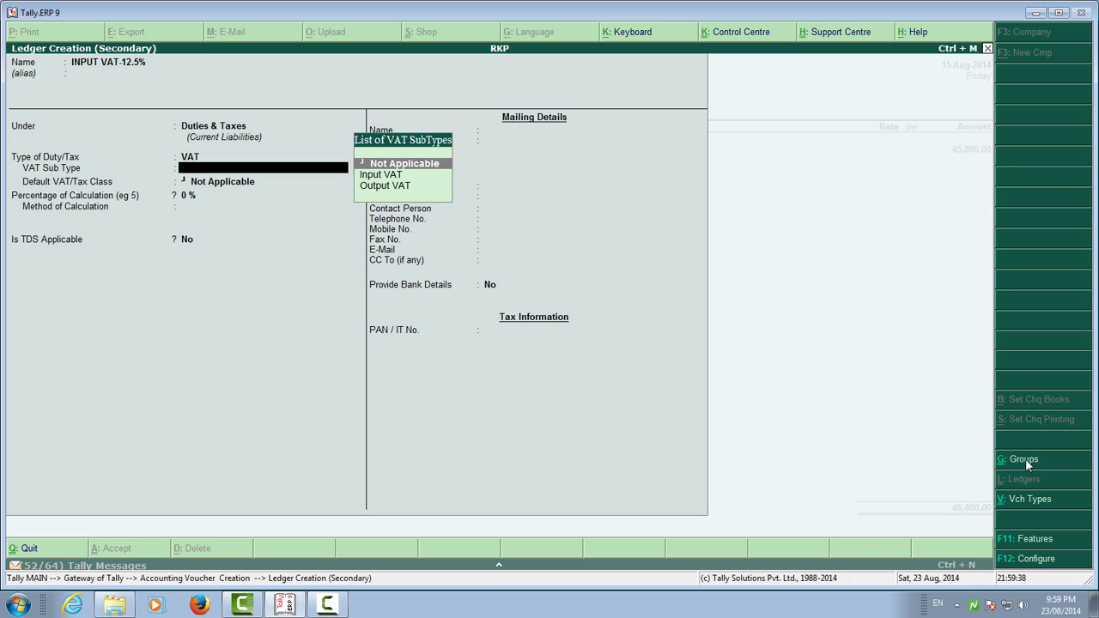
key(Down)
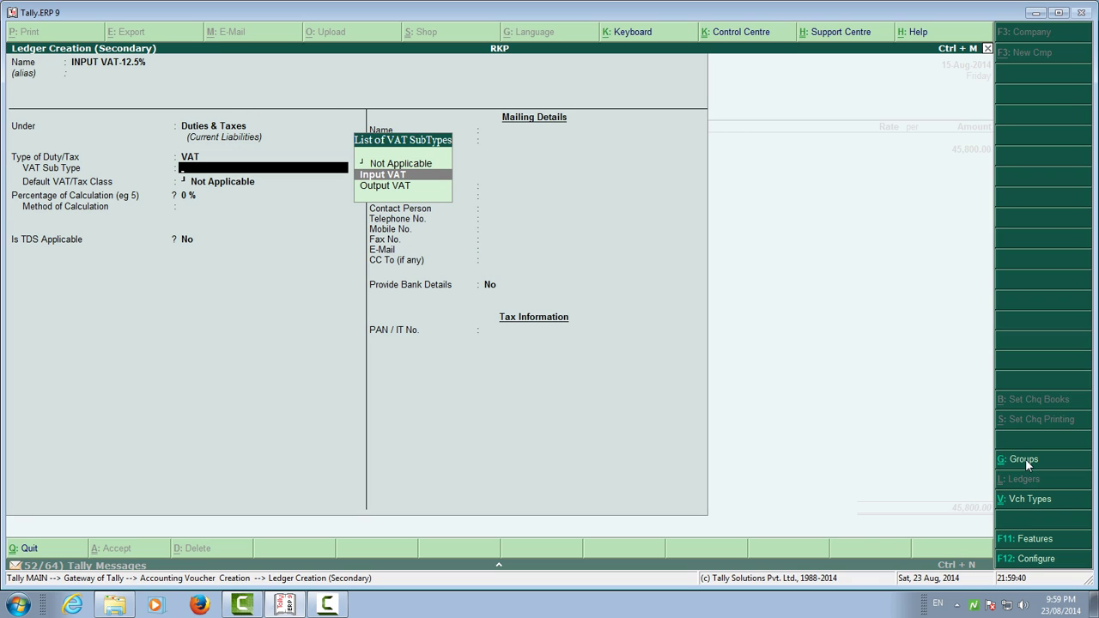
key(Return)
Choose Input VAT @ 12.5% as the ledger's default VAT/tax class
key(Down)
key(Down)
key(Down)
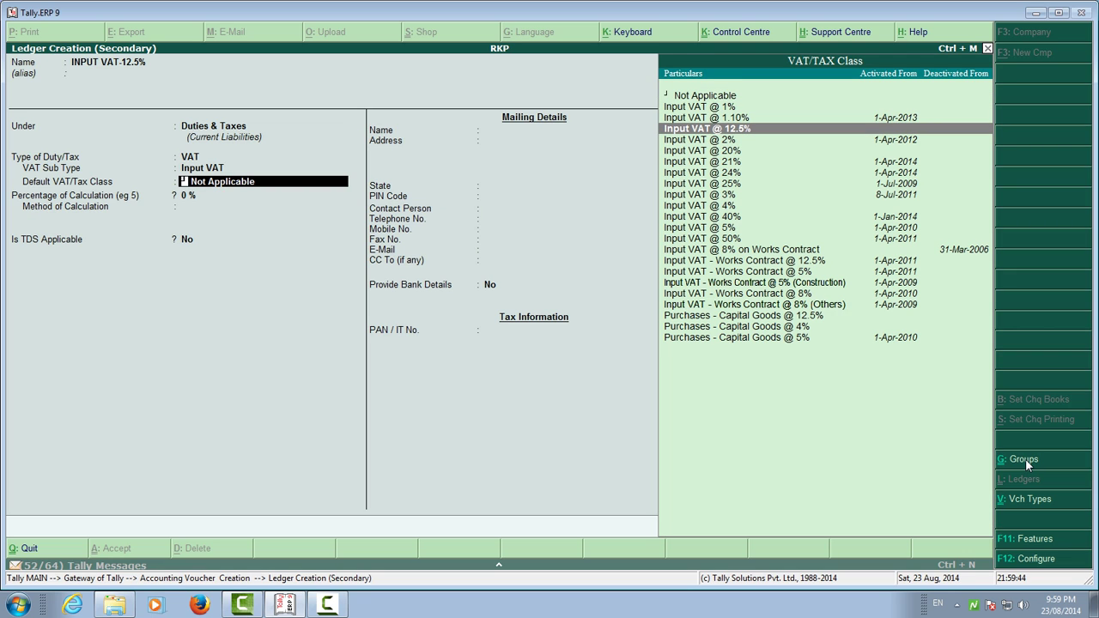
key(Up)
key(Up)
key(Up)
key(Down)
key(Down)
key(Down)
key(Down)
key(Up)
key(Return)
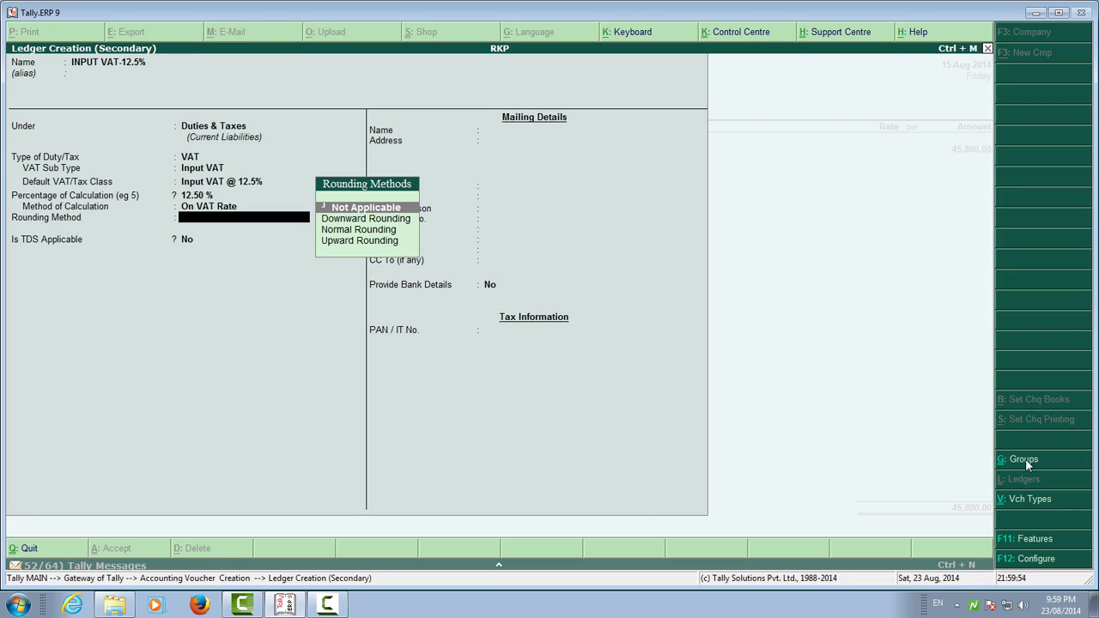
Set the rounding method to Normal Rounding, keep the other defaults, and save the input VAT ledger
key(Down)
key(Down)
key(Return)
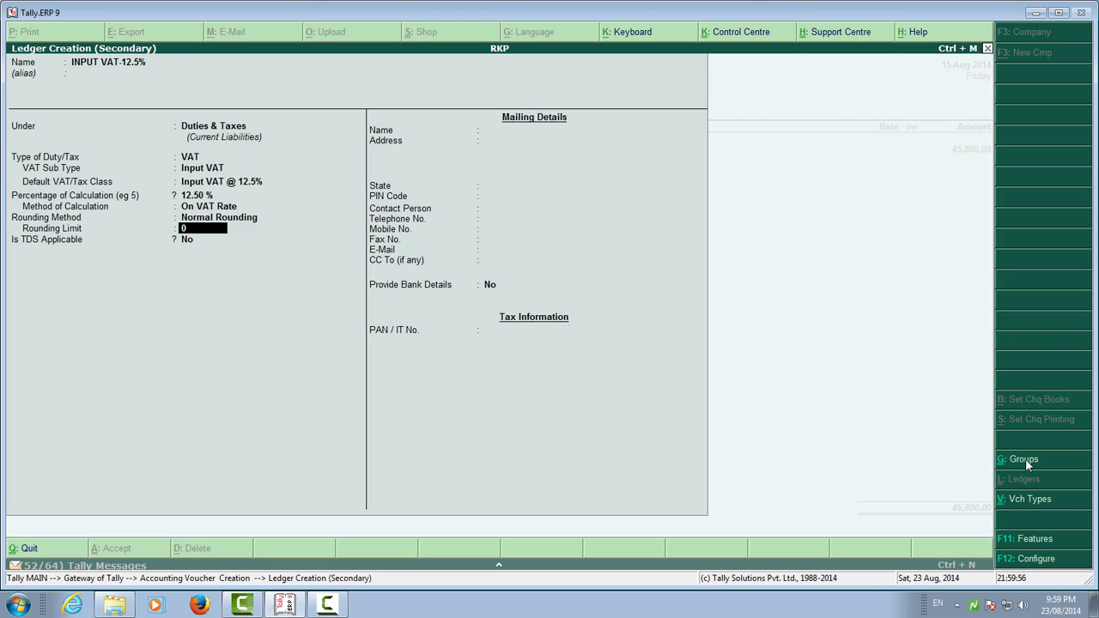
key(Return)
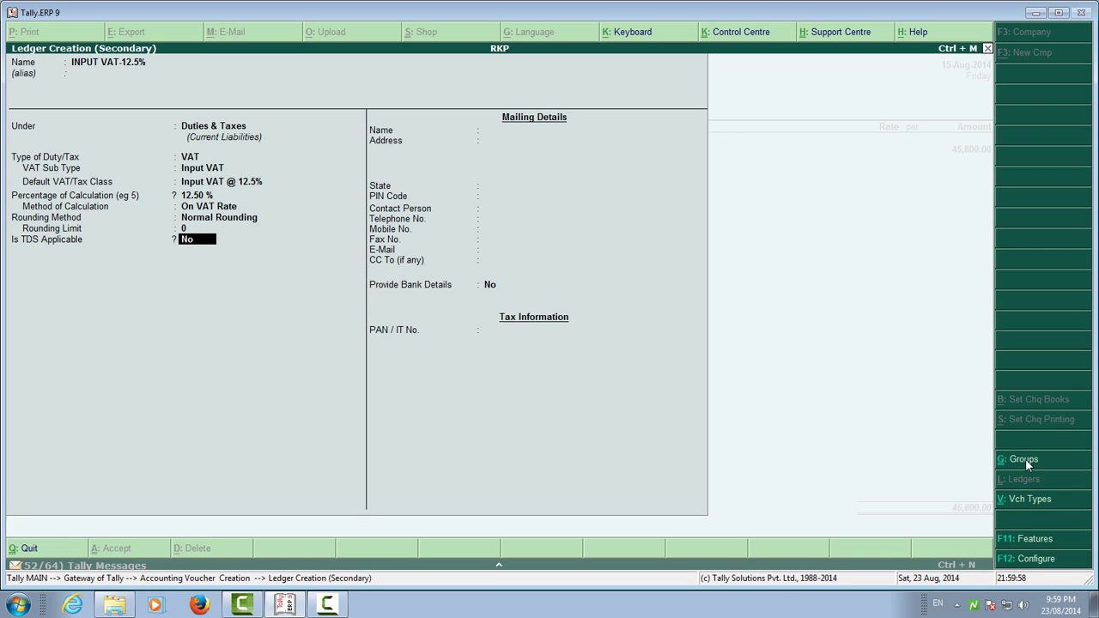
key(Return)
key(Return)
key(Return)
key(Return)
key(Return)
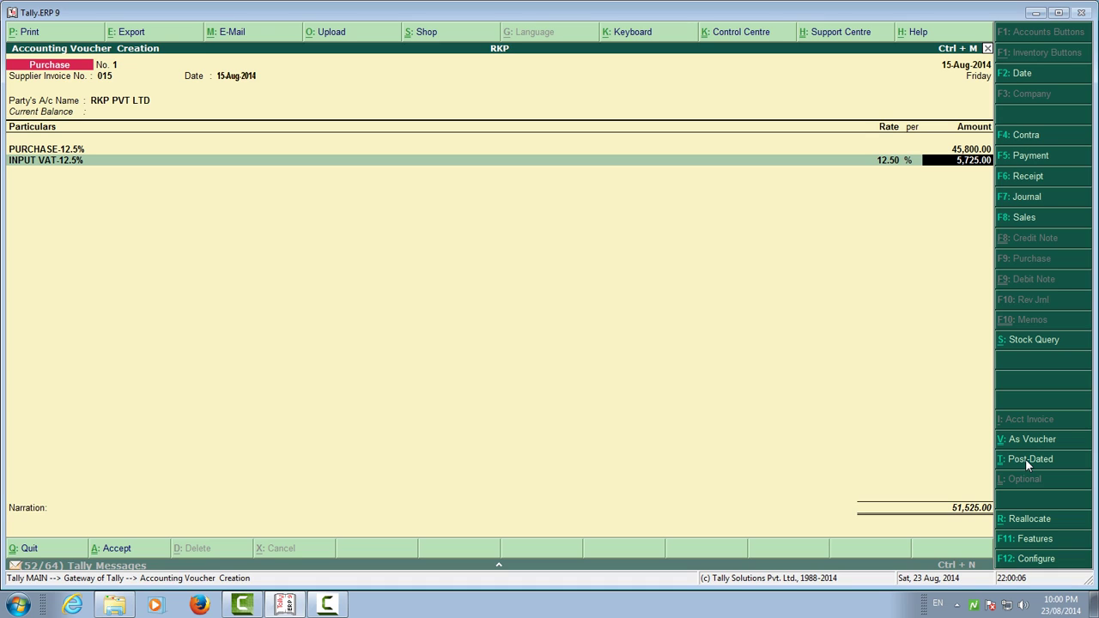
Allocate the full bill amount to New Ref 015 in the bill-wise details and save the purchase voucher without narration
key(Return)
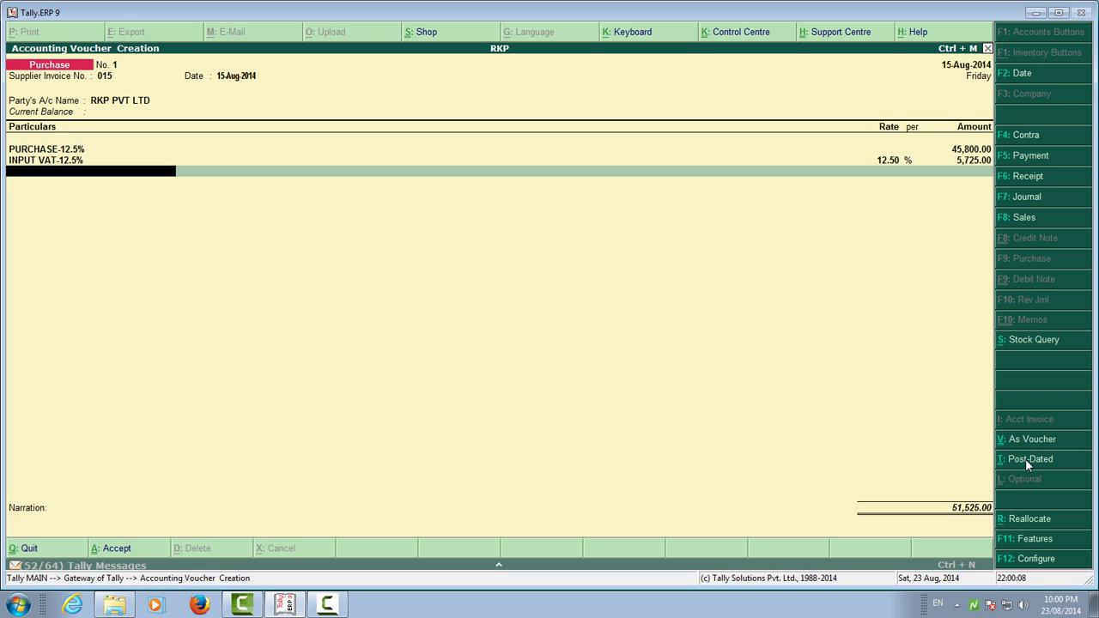
key(Return)
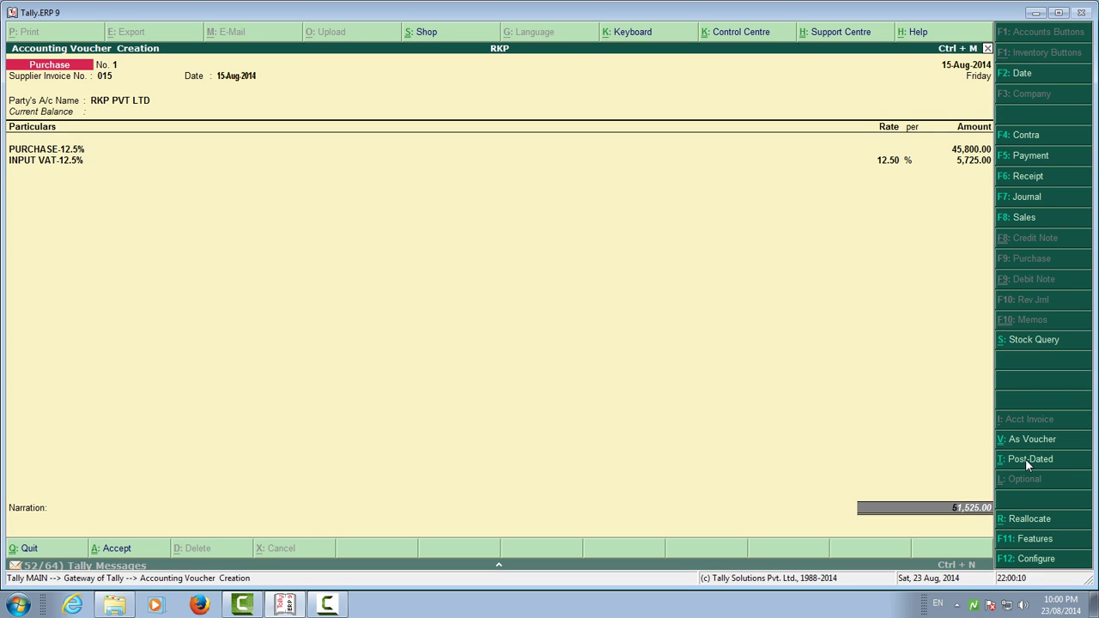
key(Return)
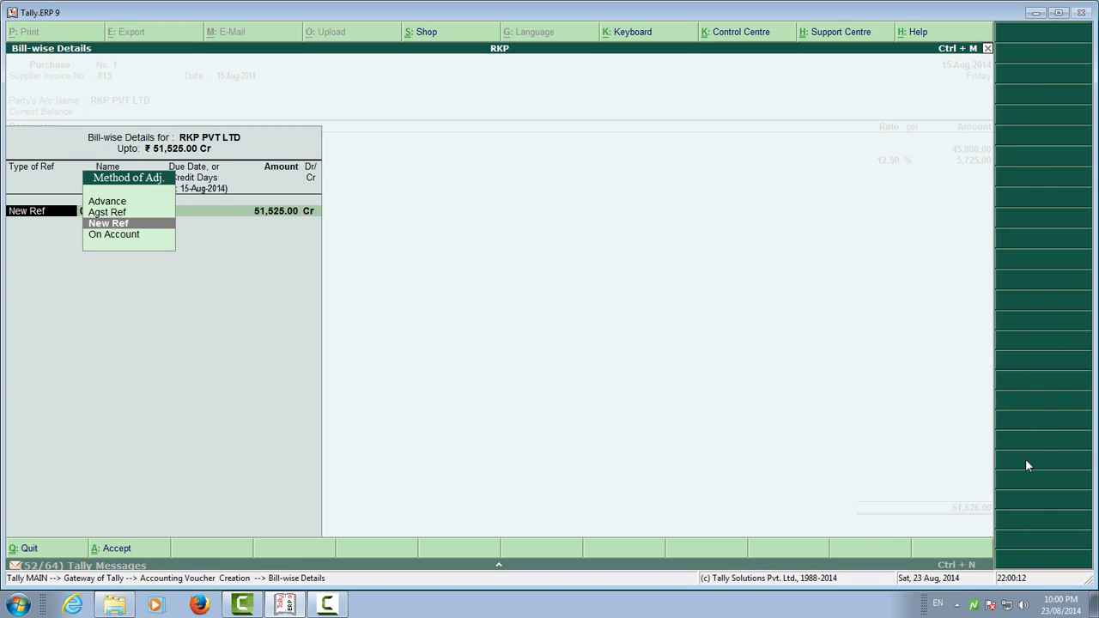
key(Return)
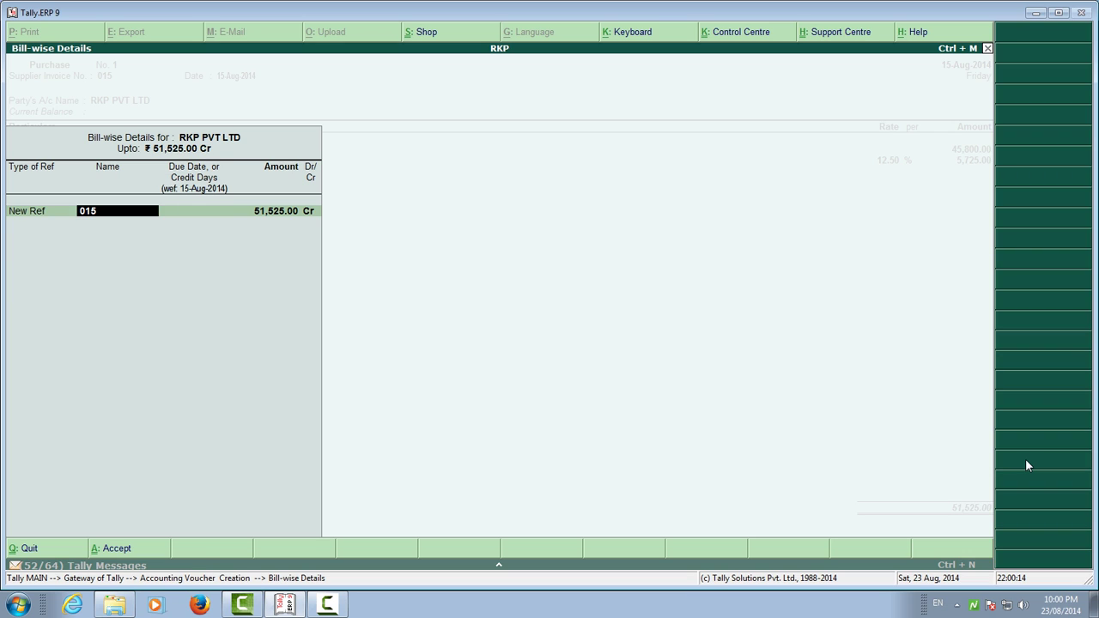
key(Return)
key(Return)
key(BackSpace)
key(BackSpace)
key(BackSpace)
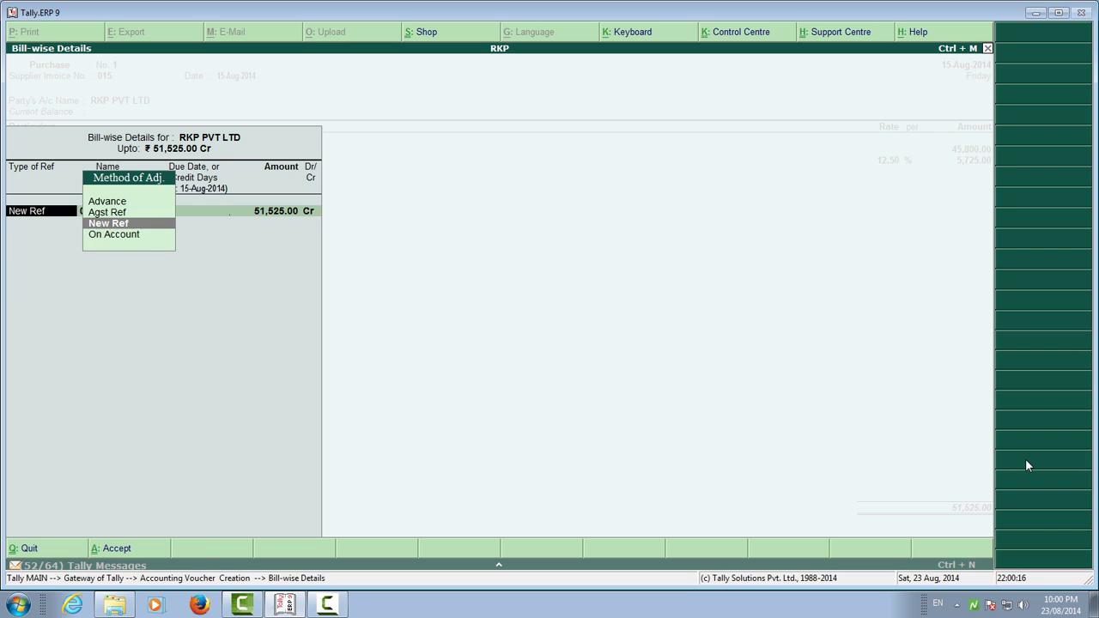
key(Return)
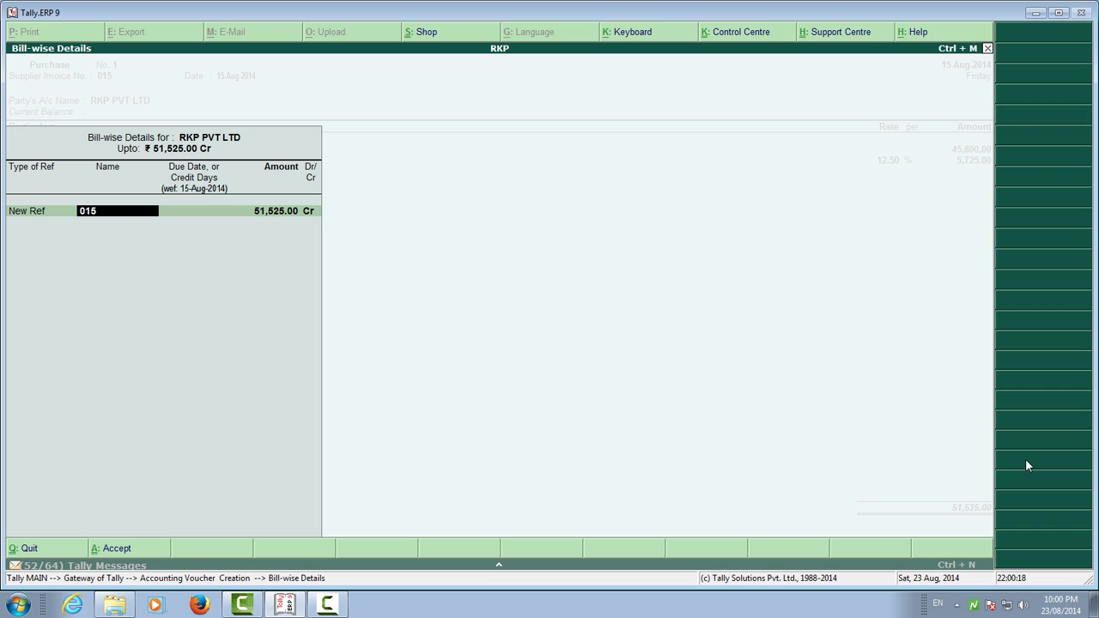
key(Return)
key(Return)
key(Return)
key(Return)
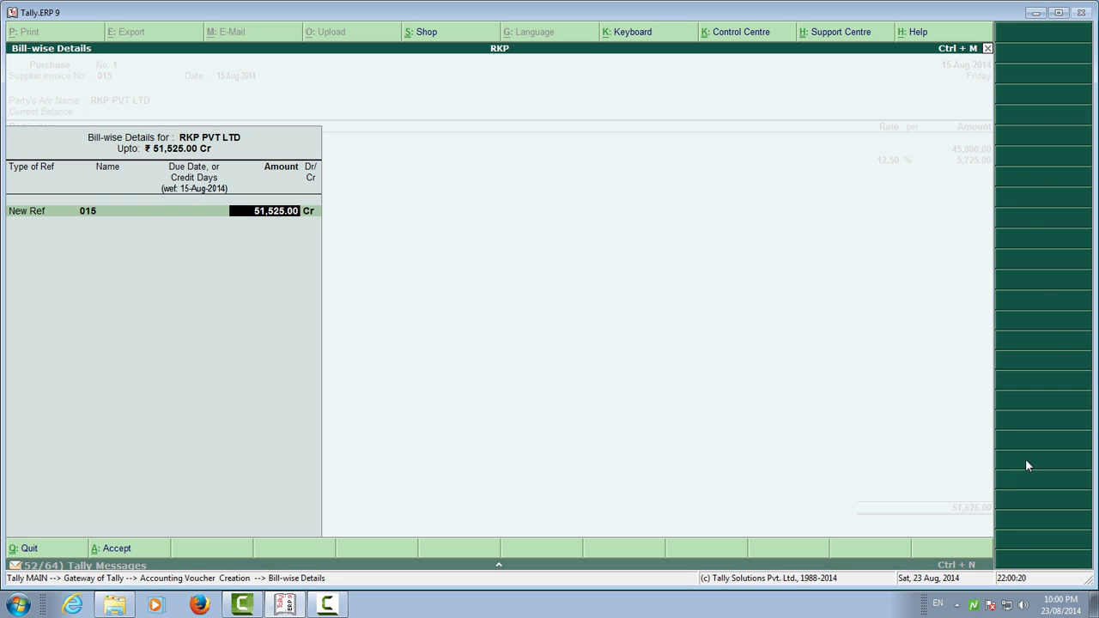
key(Return)
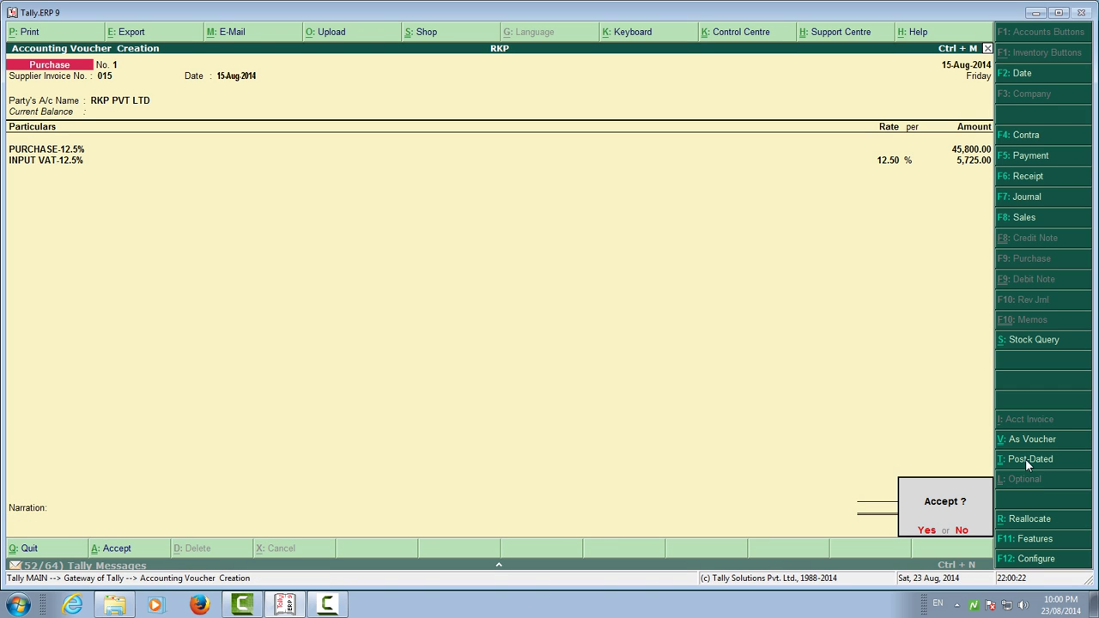
key(Return)
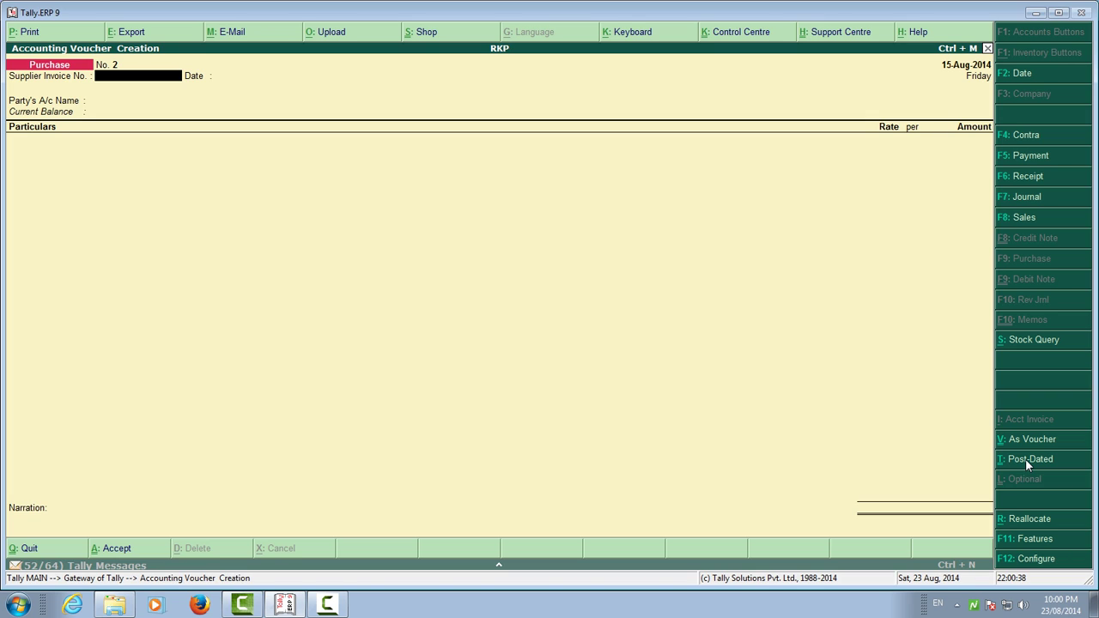
Switch the new purchase entry to voucher mode and enter supplier invoice number 016 dated 15-Aug-2014
click(1014, 439)
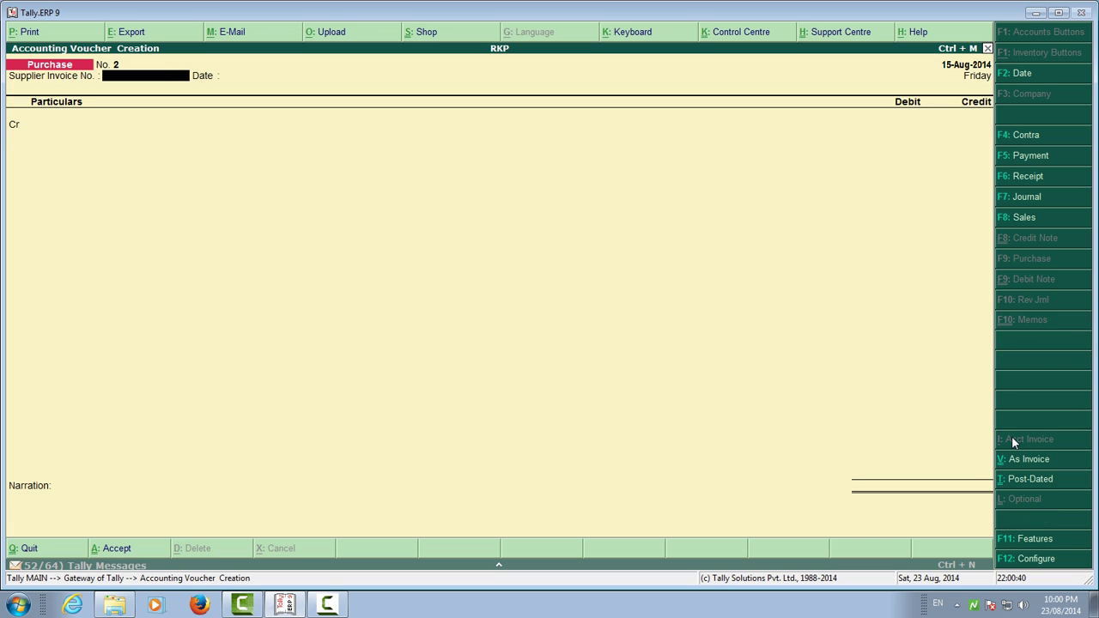
text(016)
key(Return)
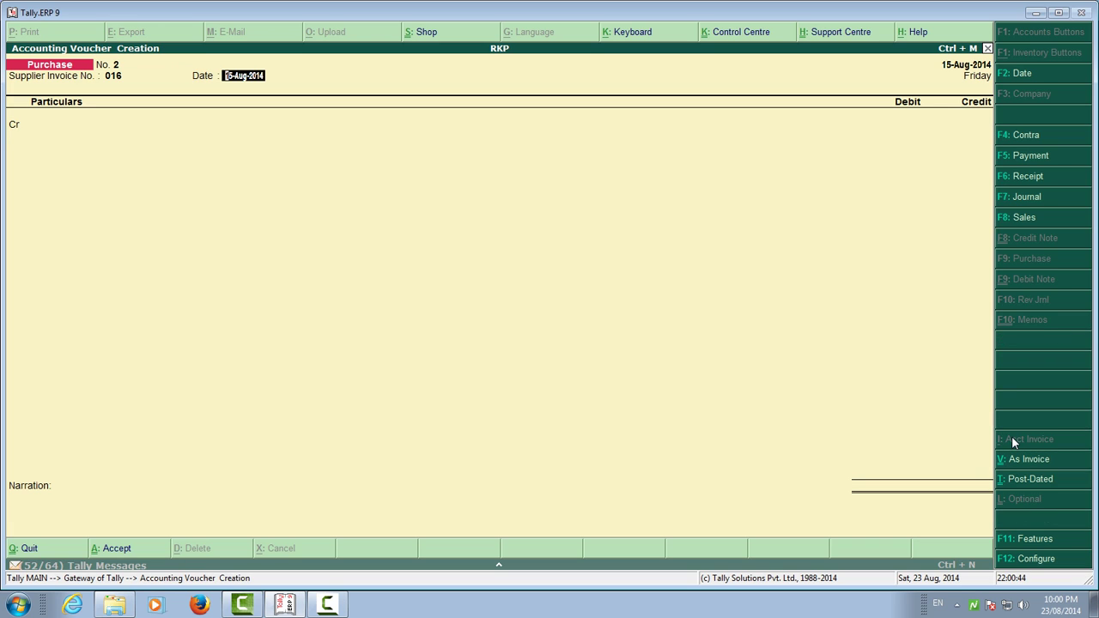
key(Return)
Select RKP PVT LTD as the credited party of the second purchase voucher
key(Down)
key(Down)
key(Down)
key(Down)
key(Down)
key(Down)
key(Down)
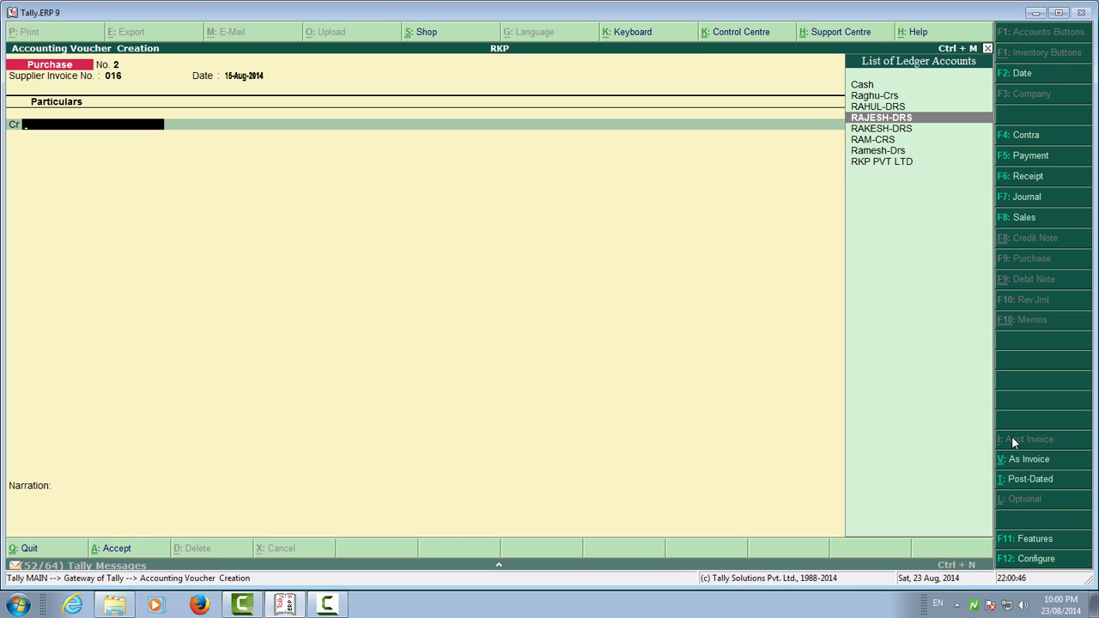
key(Return)
key(Return)
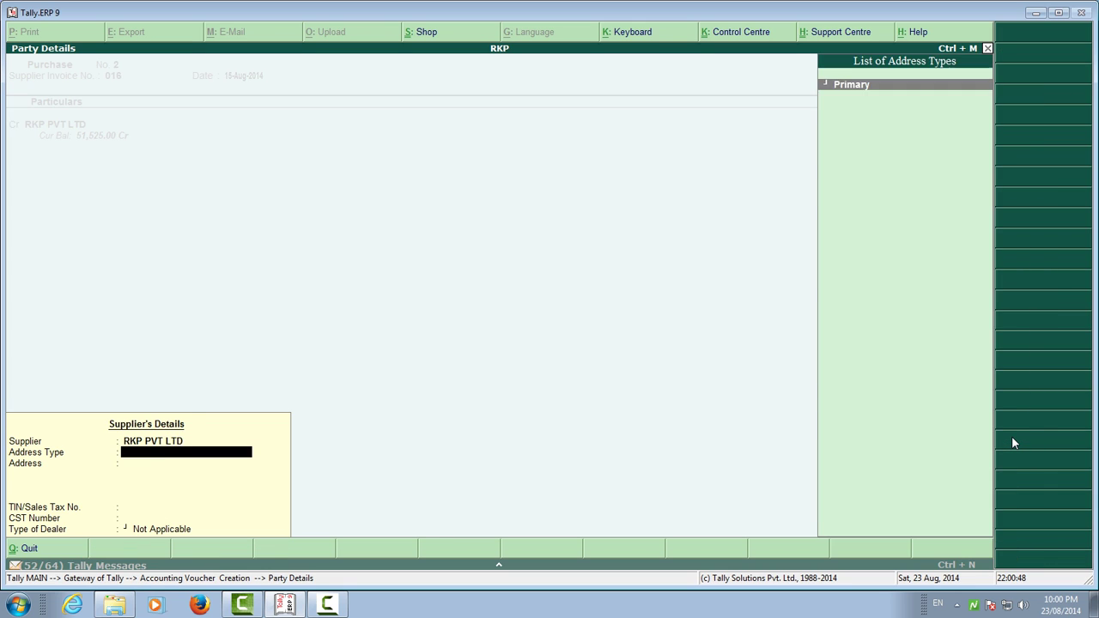
Fill in the second voucher's supplier details with the Primary address type and Registered Dealer, leaving the other fields blank
key(Return)
key(Return)
key(Return)
key(Return)
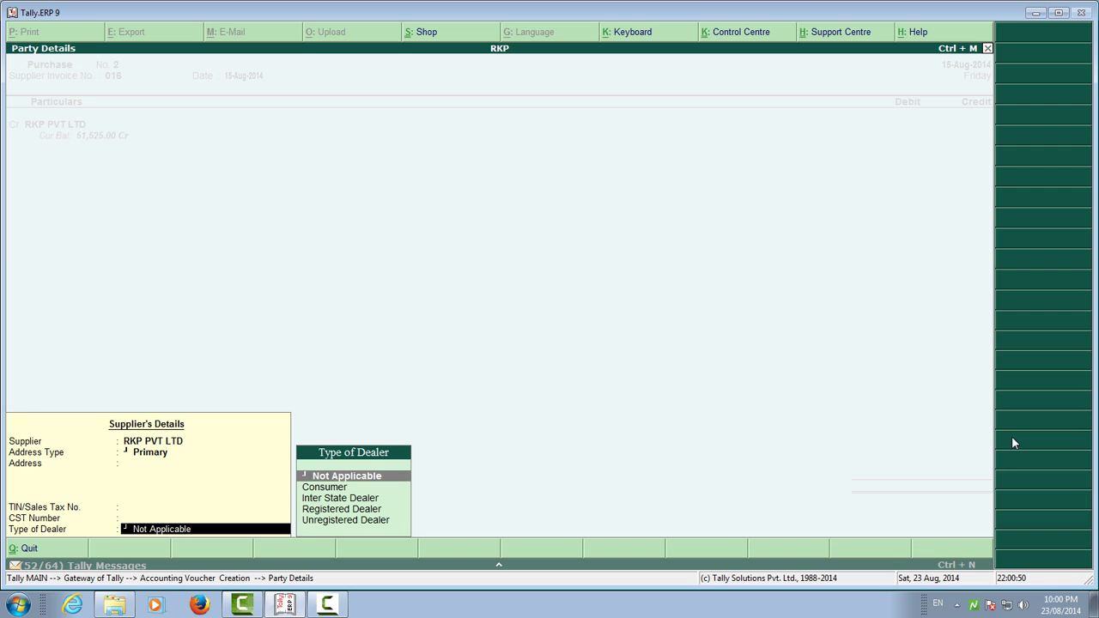
key(Down)
key(Down)
key(Down)
key(Return)
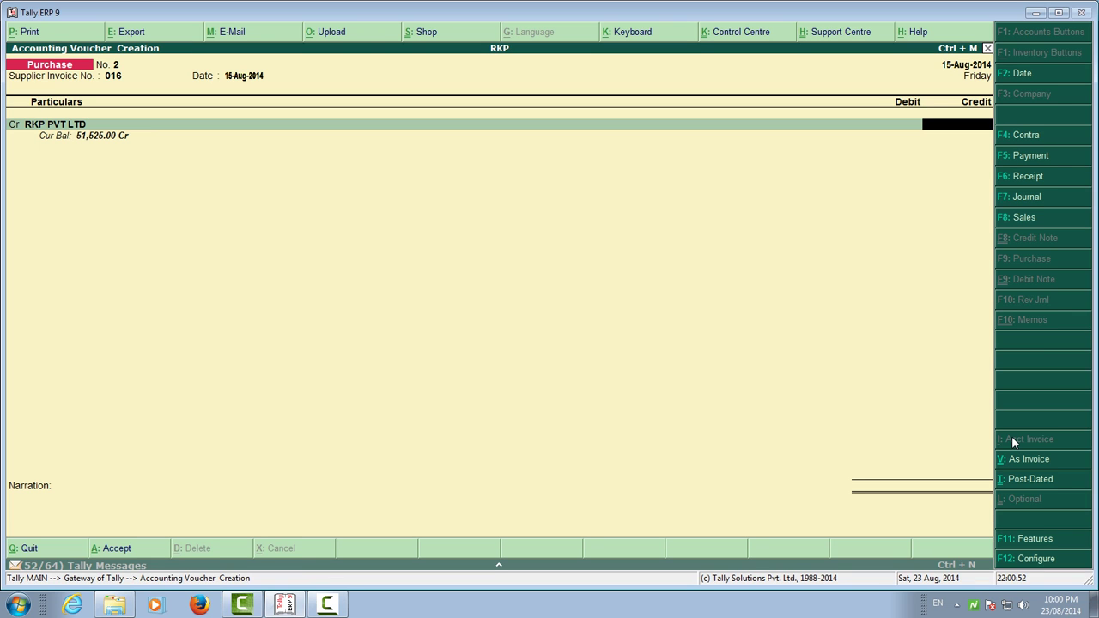
Enter a credit of 45840 for RKP PVT LTD and allocate it to New Ref 016
text(45840)
key(Return)
key(Return)
key(Return)
key(Return)
key(Return)
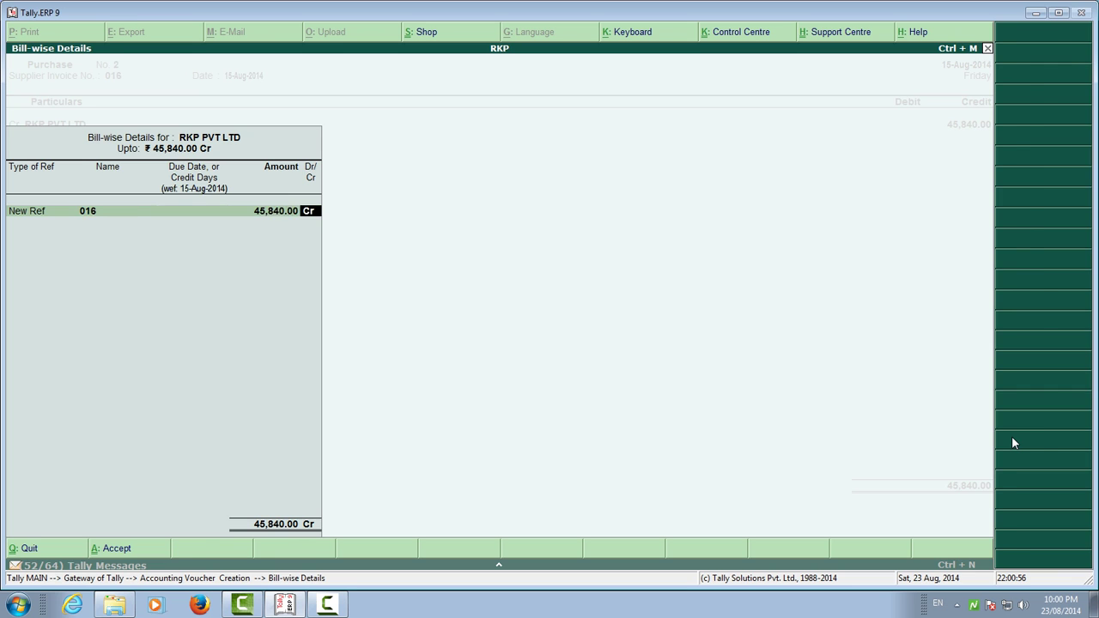
key(Return)
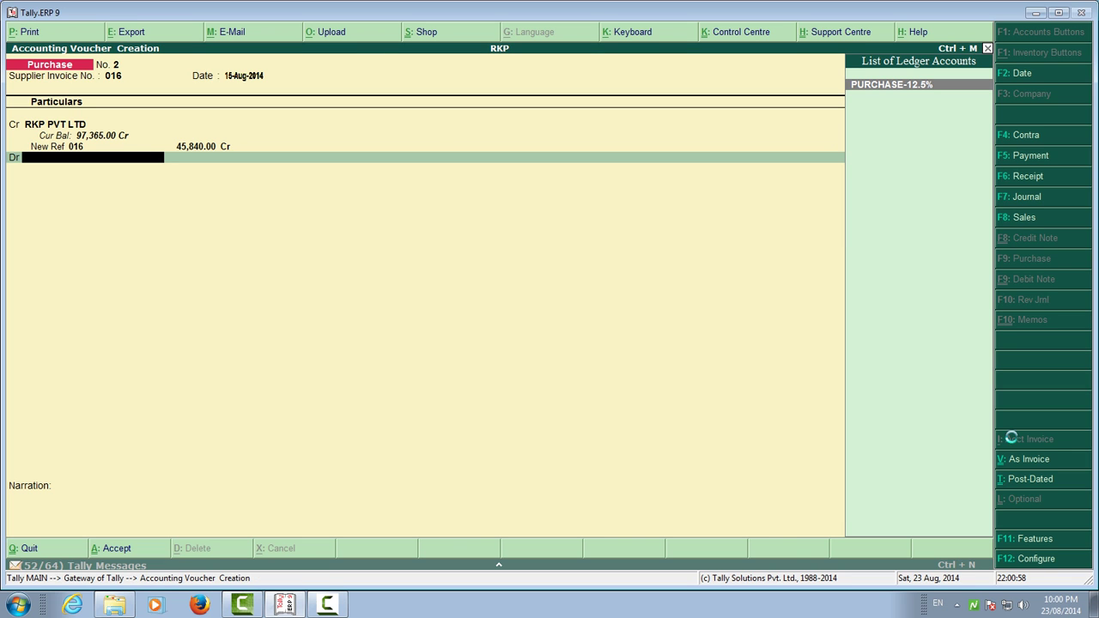
Choose PURCHASE-12.5% as the debit ledger, and calculate 45840*12.5/100 and 45840*100/112.5 with the built-in calculator
key(Return)
key(Return)
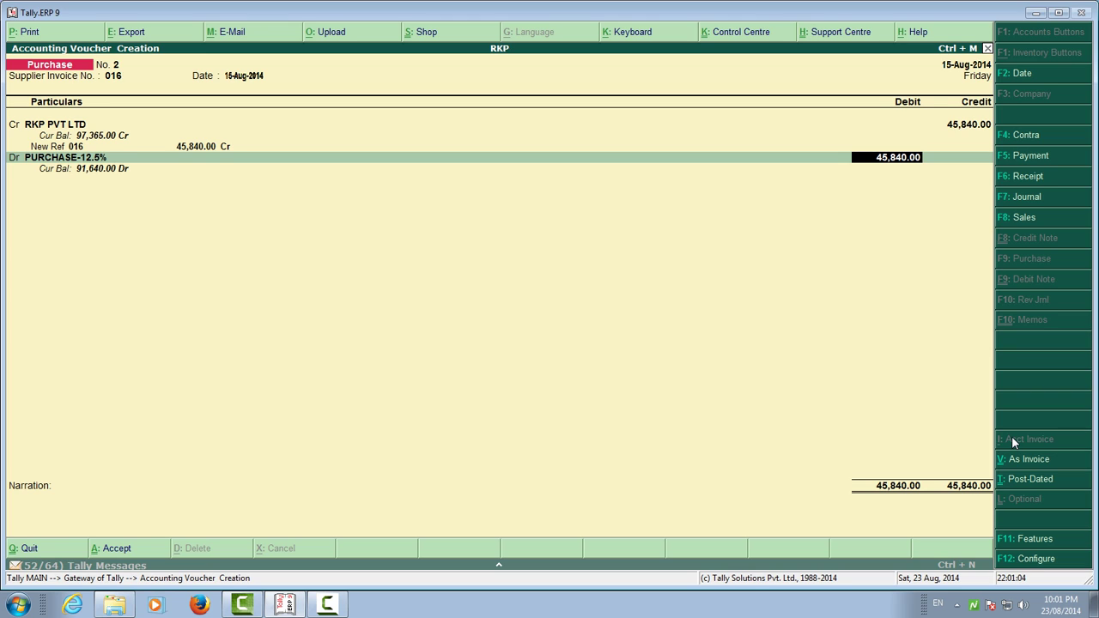
key(ctrl+n)
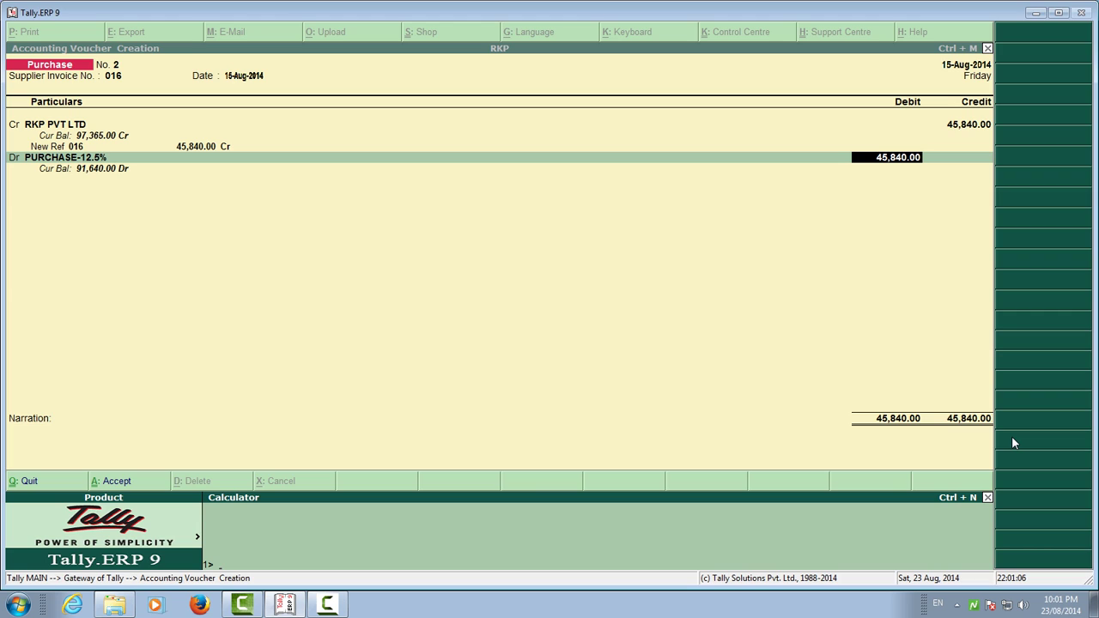
text(45840*12.5/100)
key(Return)
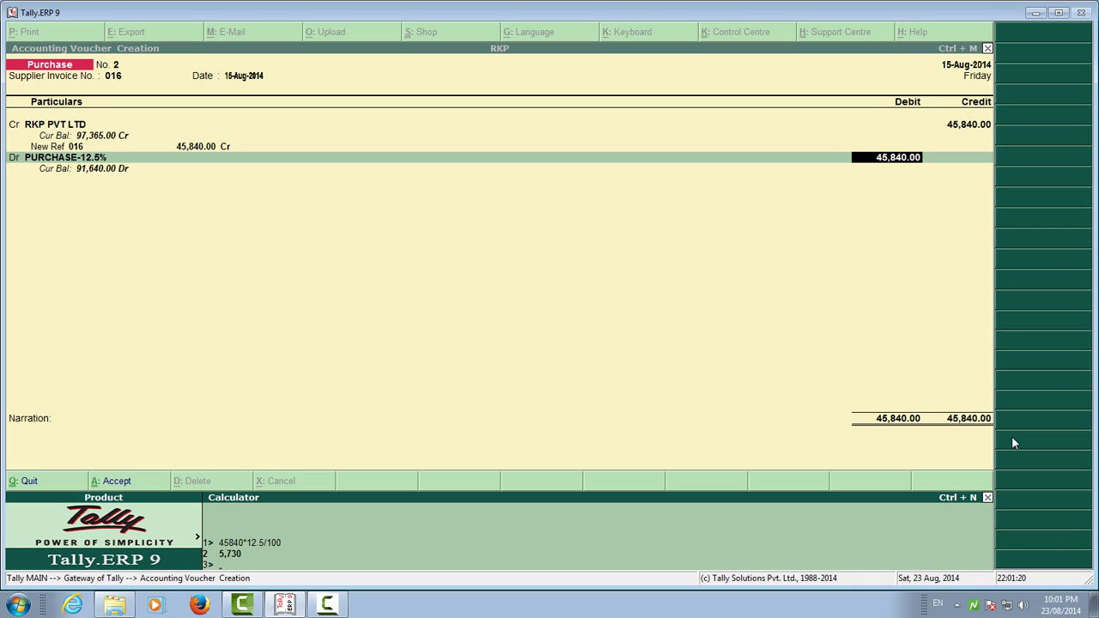
text(45840*100/112.5)
key(Return)
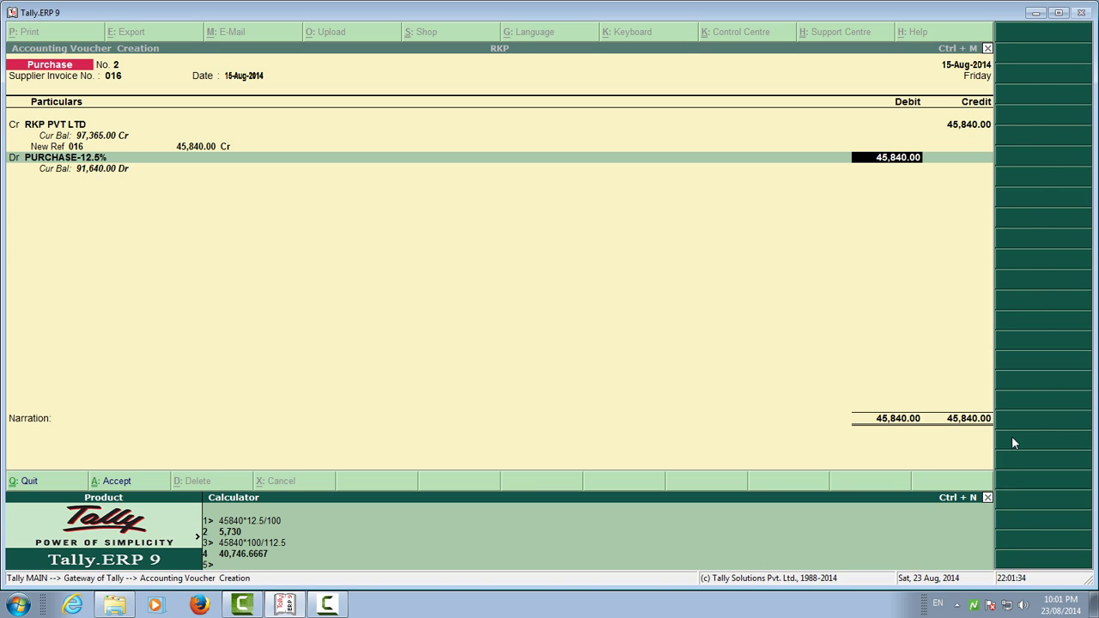
Set the PURCHASE-12.5% debit to 40747 and choose INPUT VAT-12.5% for the next debit line
key(ctrl+m)
text(40,747)
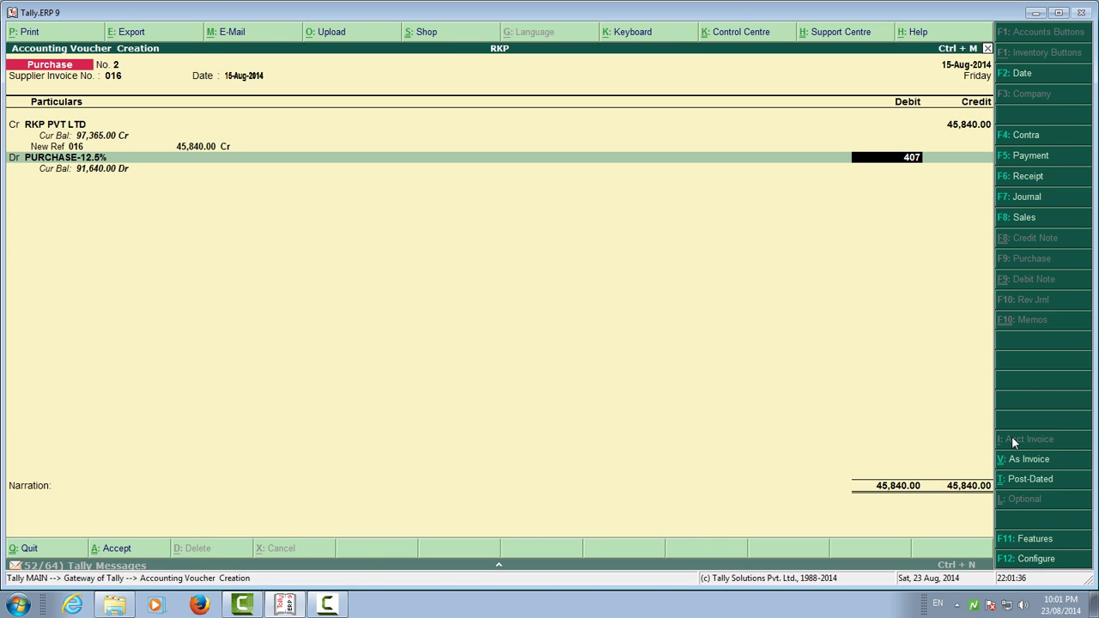
key(Return)
key(Return)
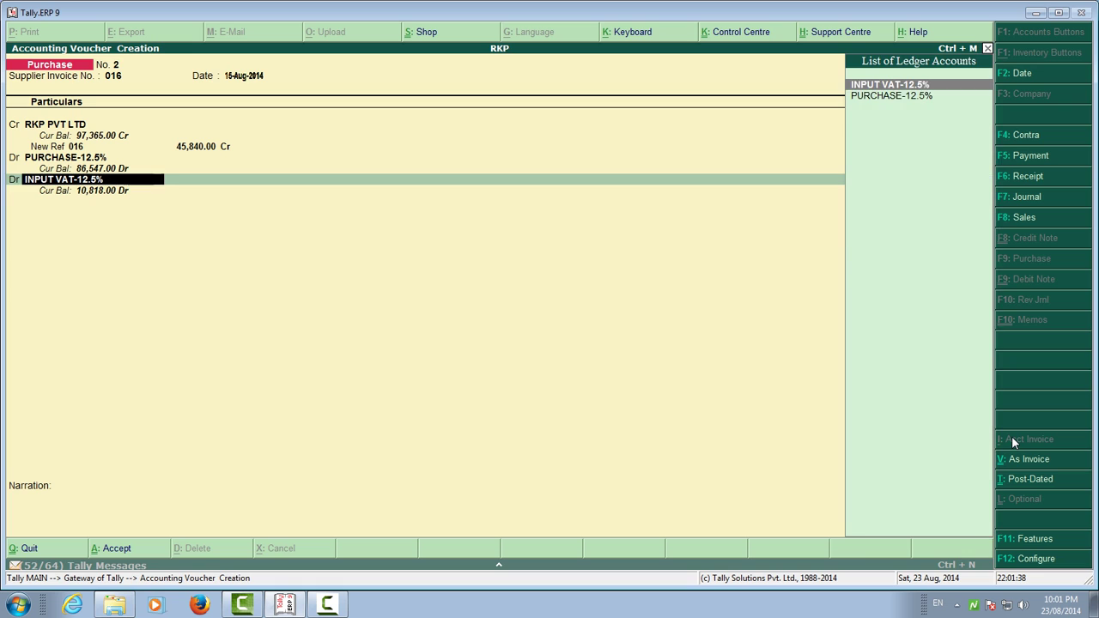
Accept 5093 as the INPUT VAT-12.5% debit, set its assessable value to 40747 and leave the narration blank
key(Return)
key(Return)
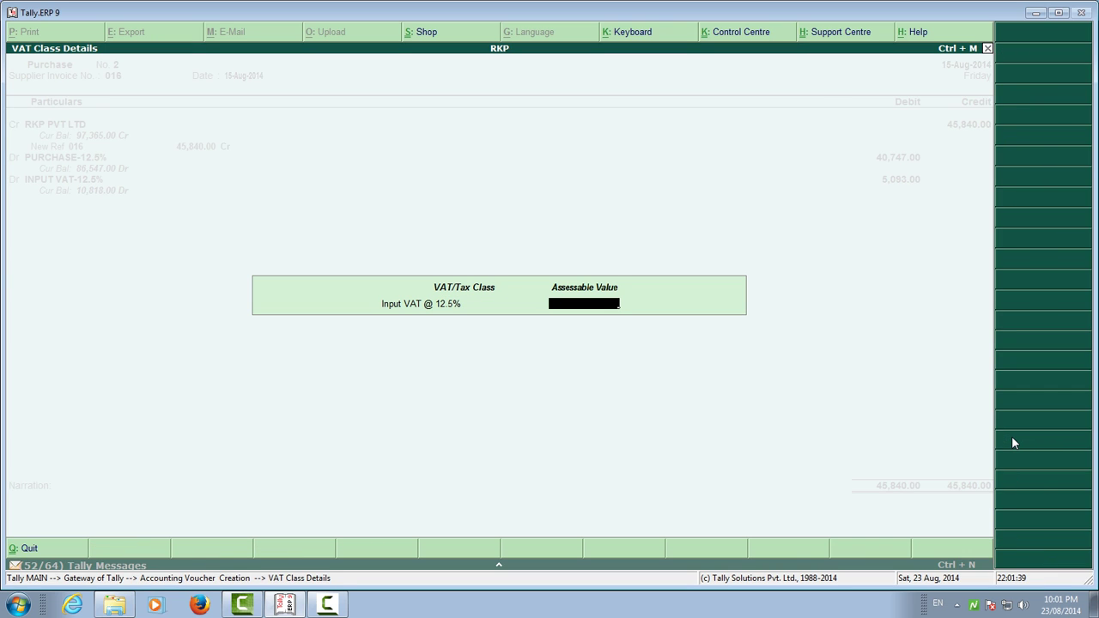
text(40,7)
text(47)
key(Return)
key(Return)
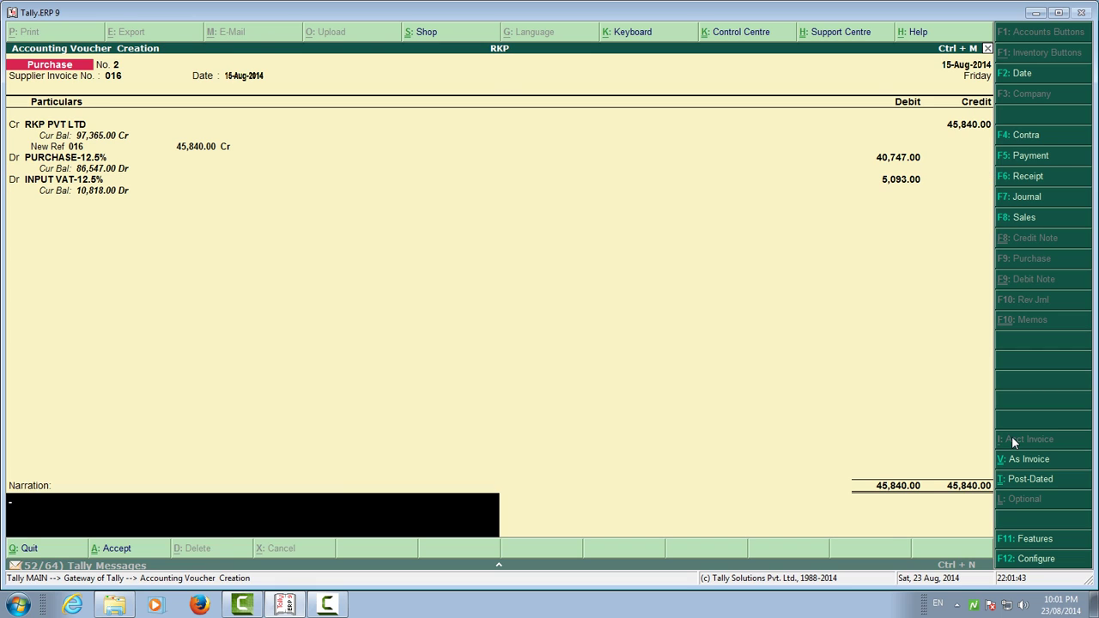
key(Return)
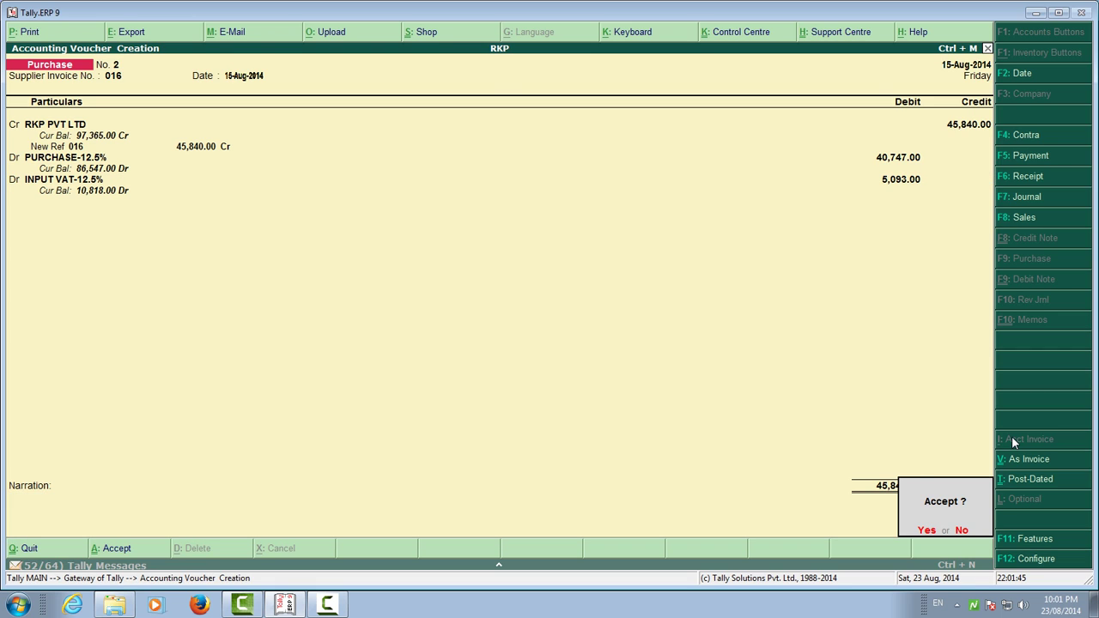
key(Return)
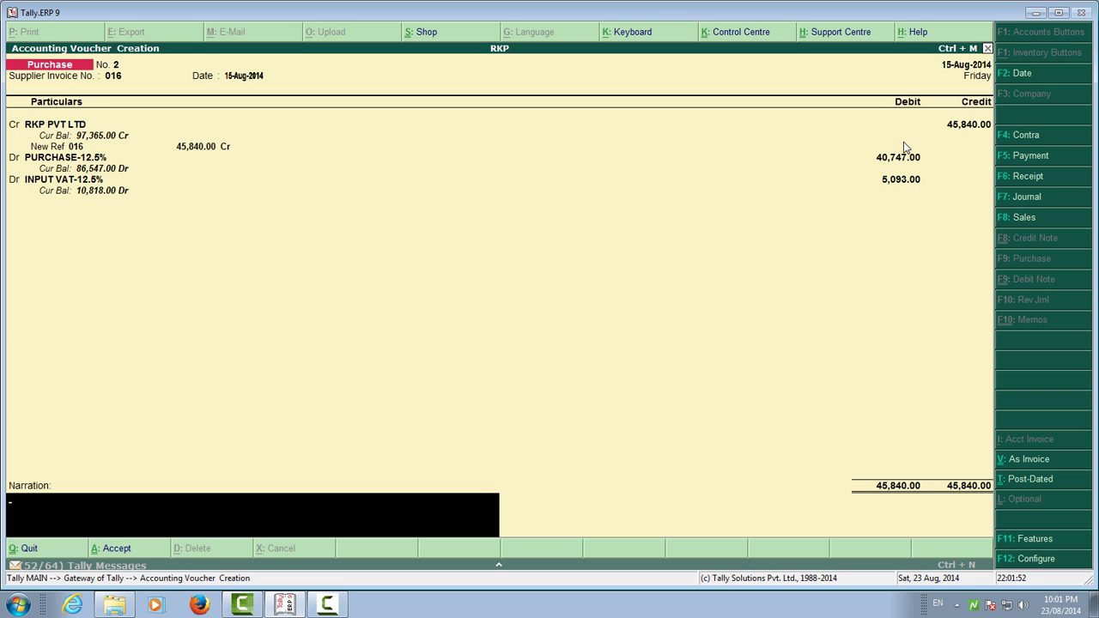
Switch the purchase voucher to invoice mode and accept its supplier details with the Primary address type and Registered Dealer
click(1040, 460)
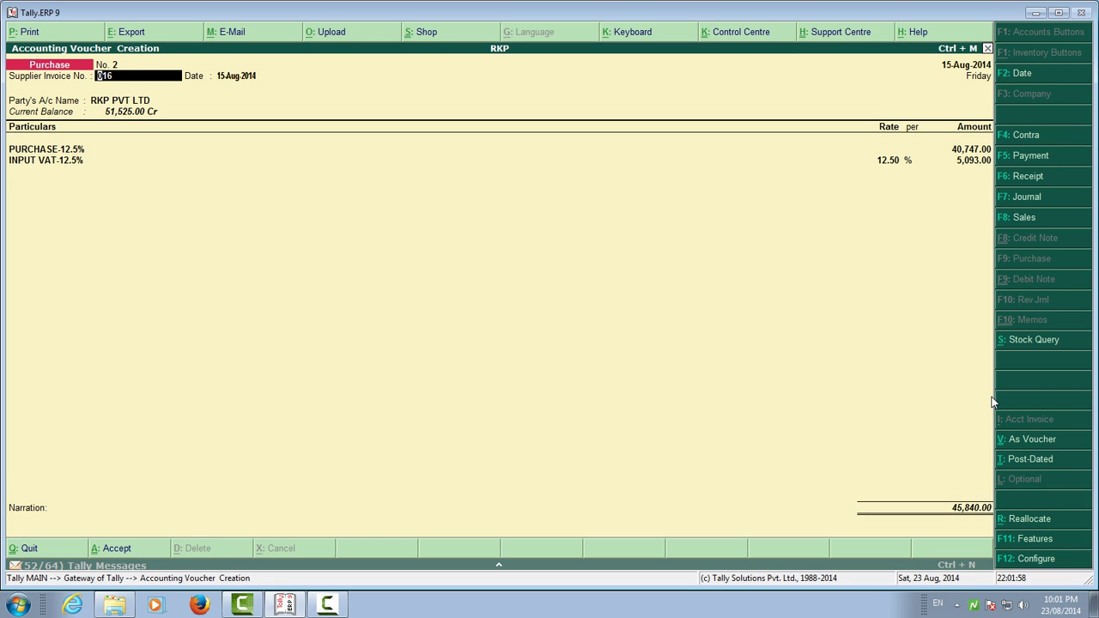
key(Return)
key(Return)
key(Return)
key(Return)
key(Return)
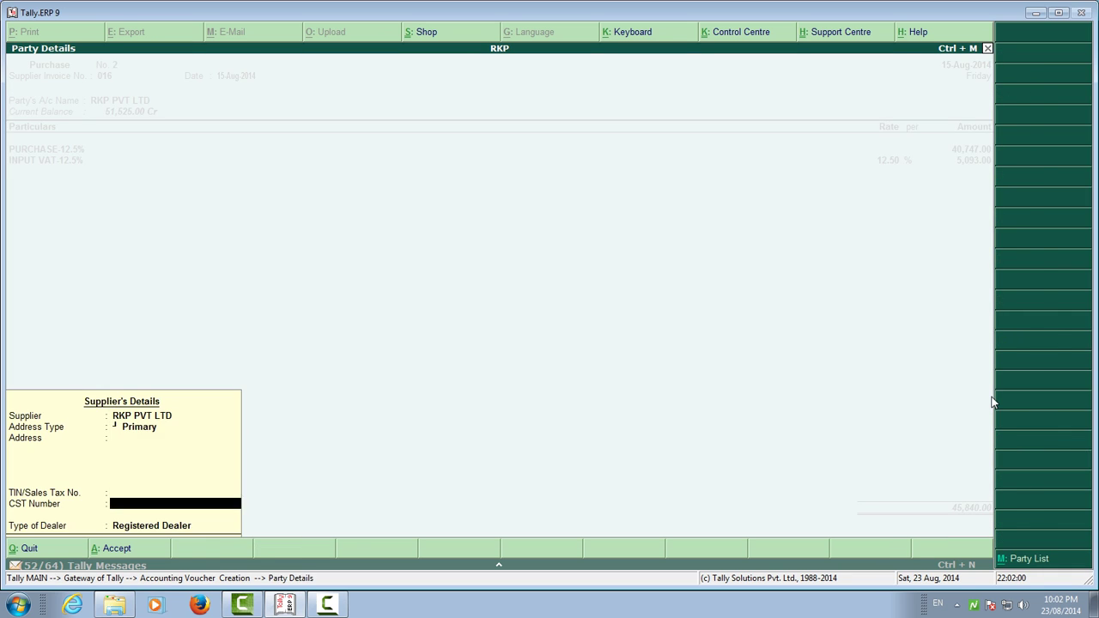
key(Return)
key(Return)
key(Return)
key(Return)
key(Return)
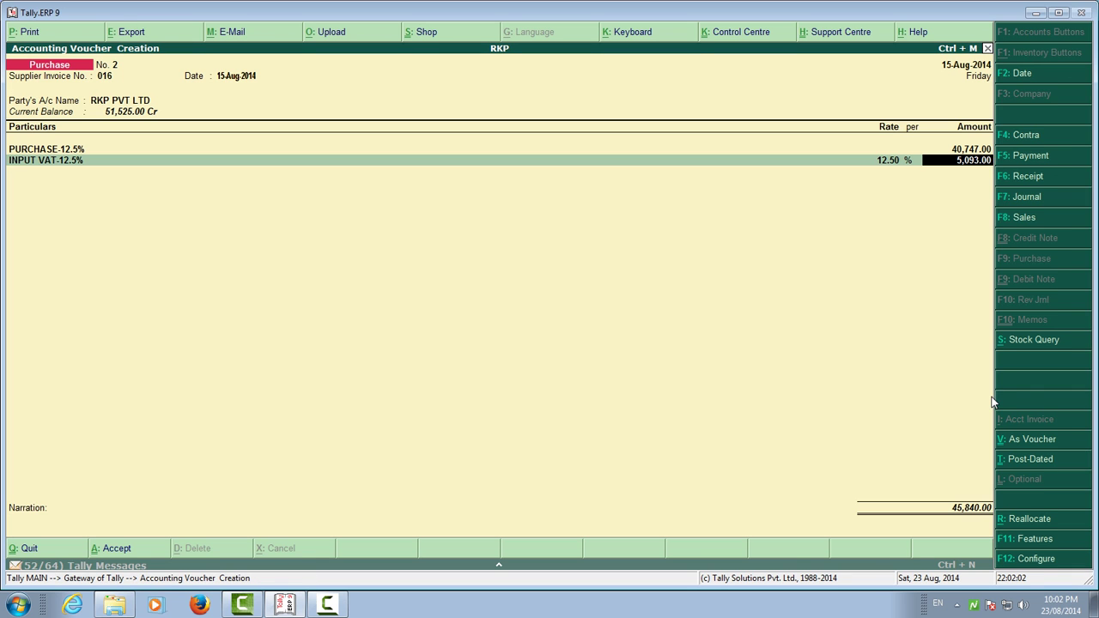
Accept the 45840 allocation to New Ref 016, leave the narration blank and save the purchase voucher
key(Return)
key(Return)
key(Return)
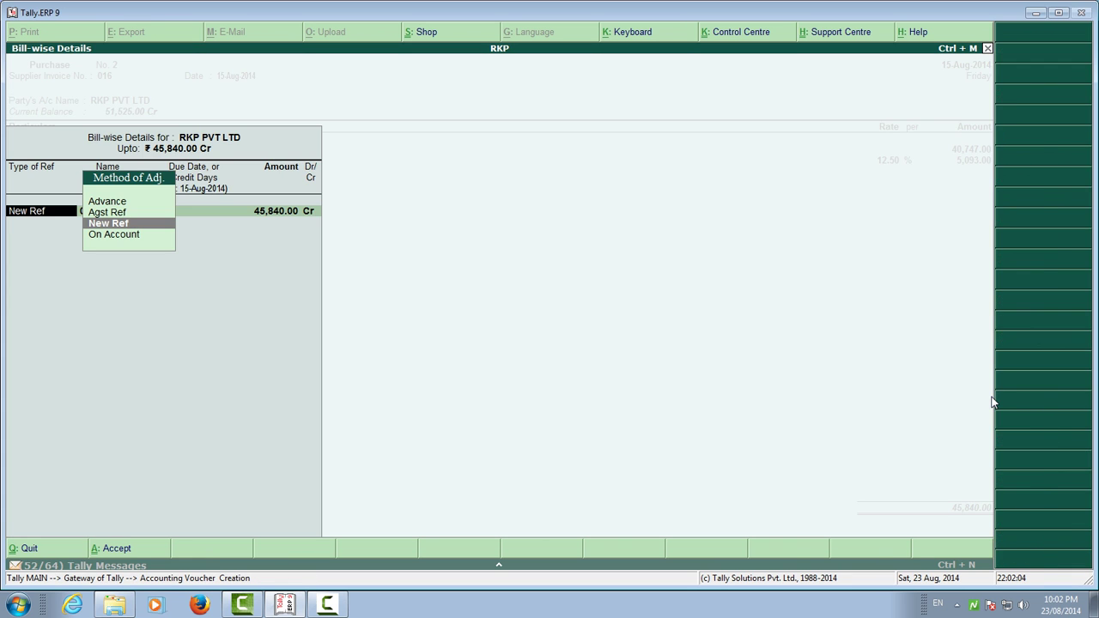
key(Return)
key(Return)
key(Return)
key(Return)
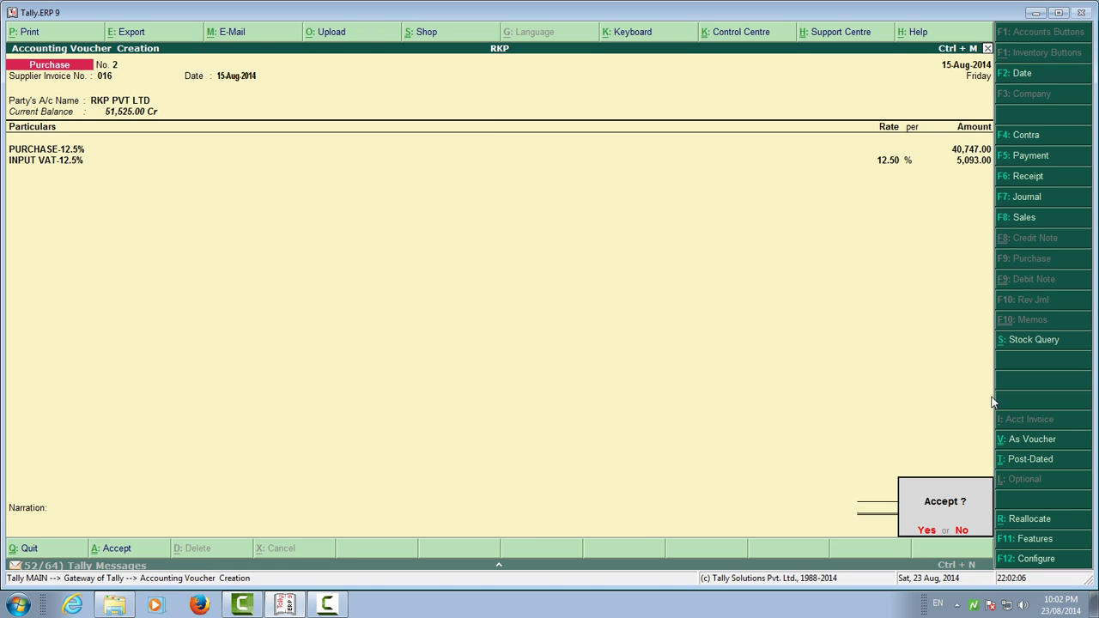
key(Return)
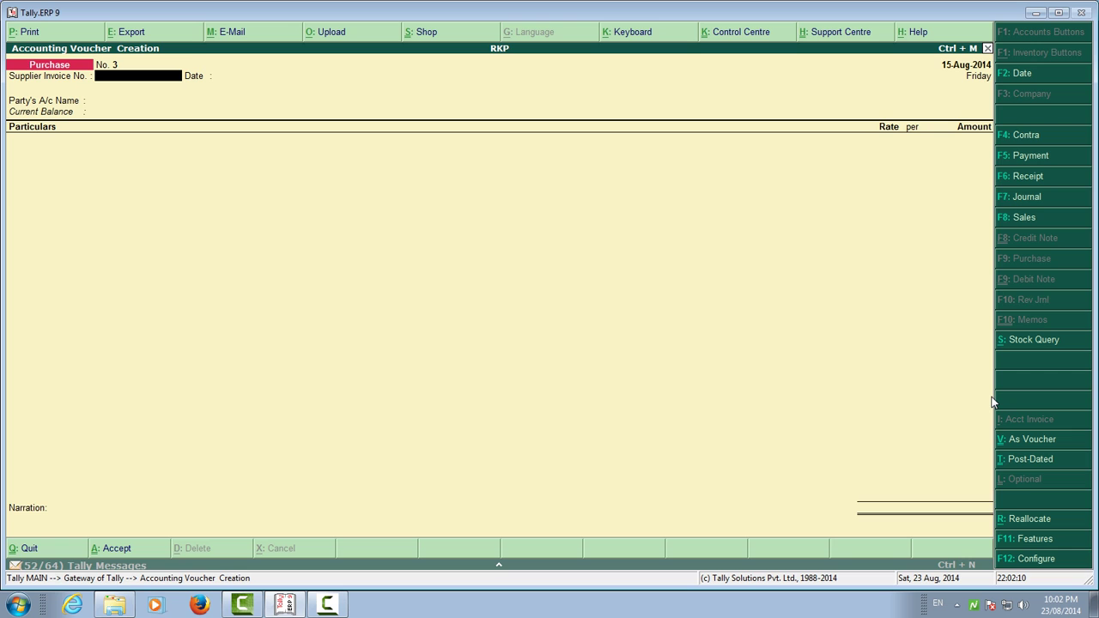
Leave voucher entry and drill down from the Balance Sheet through Current Liabilities and Sundry Creditors to RKP PVT LTD's August vouchers
key(Escape)
key(Return)
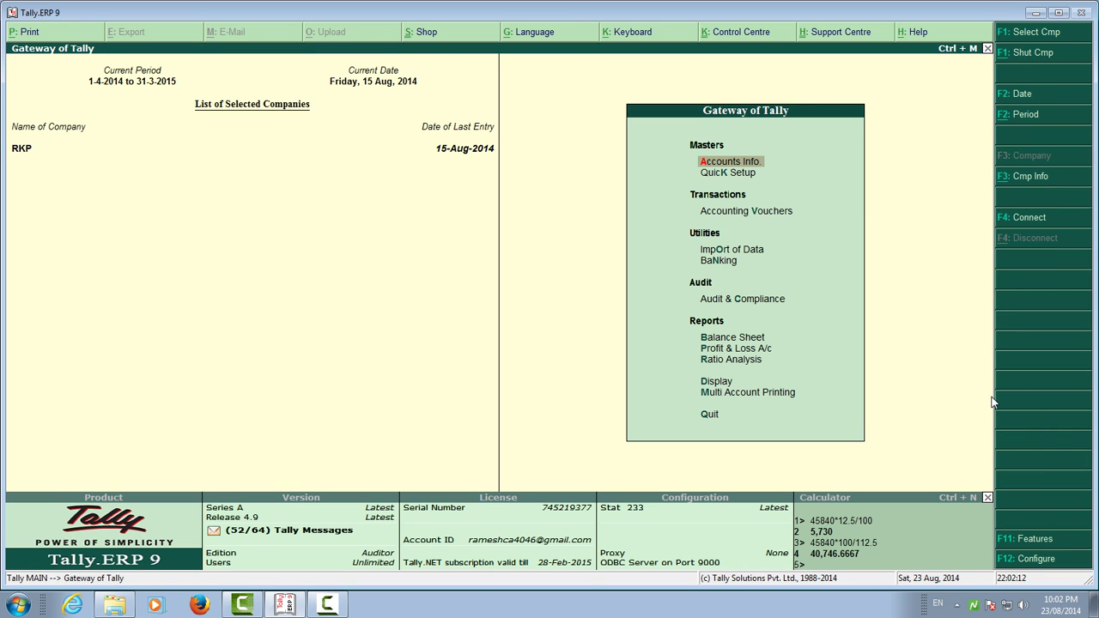
key(b)
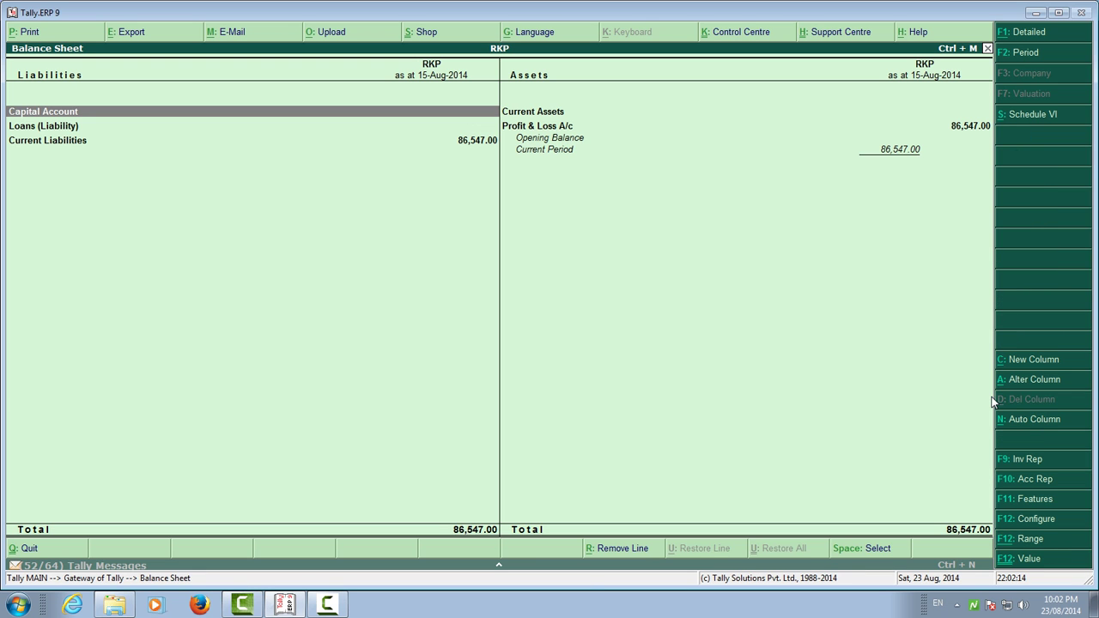
key(Down)
key(Down)
key(Return)
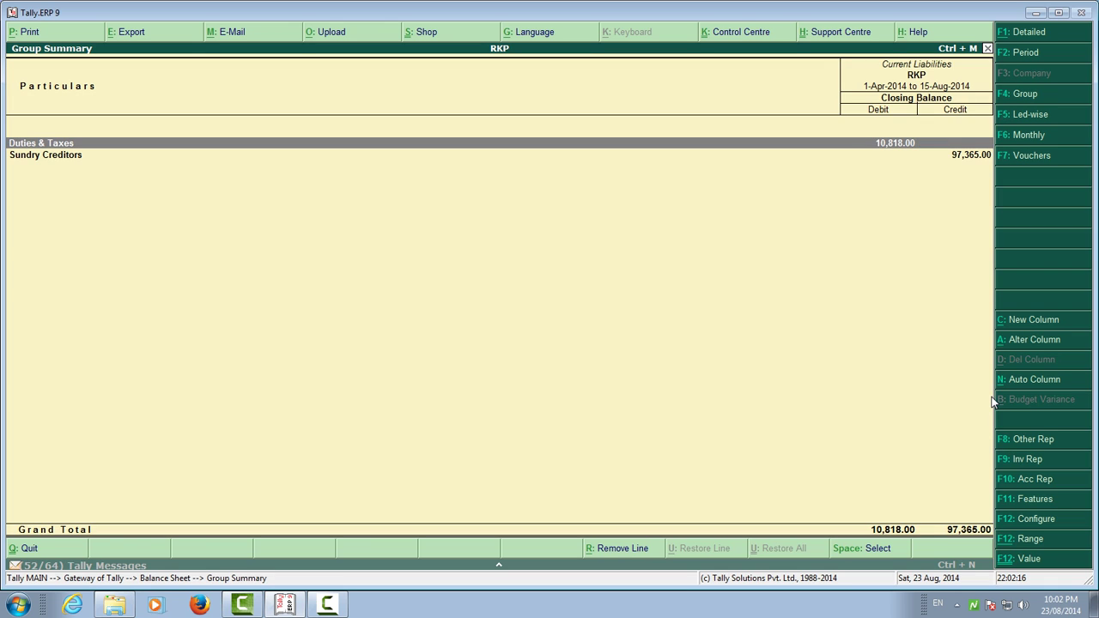
key(Down)
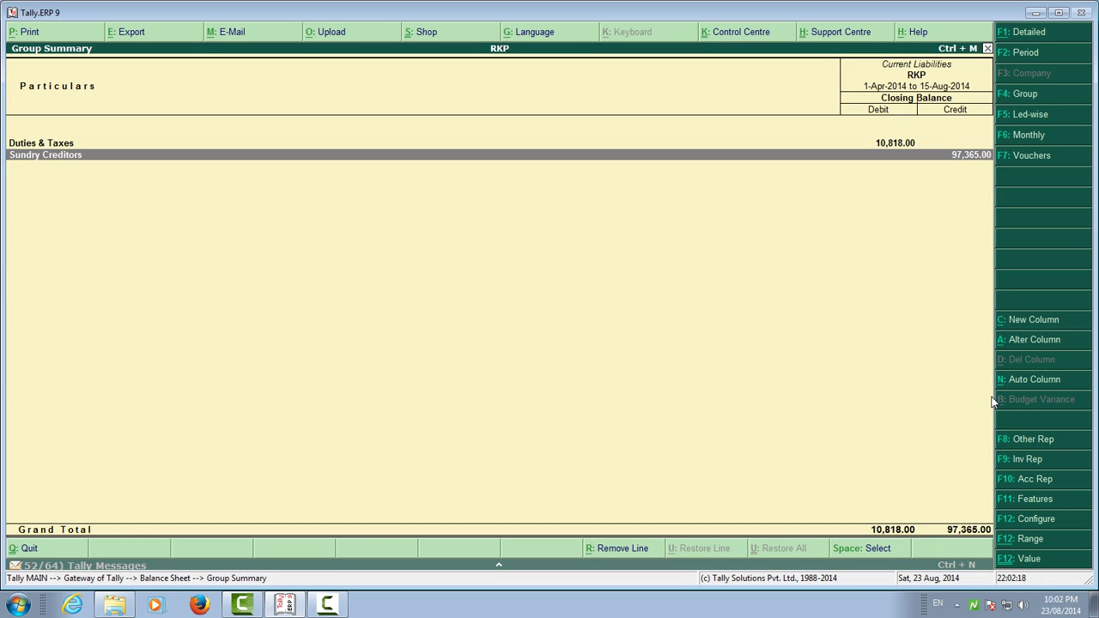
key(Return)
key(Return)
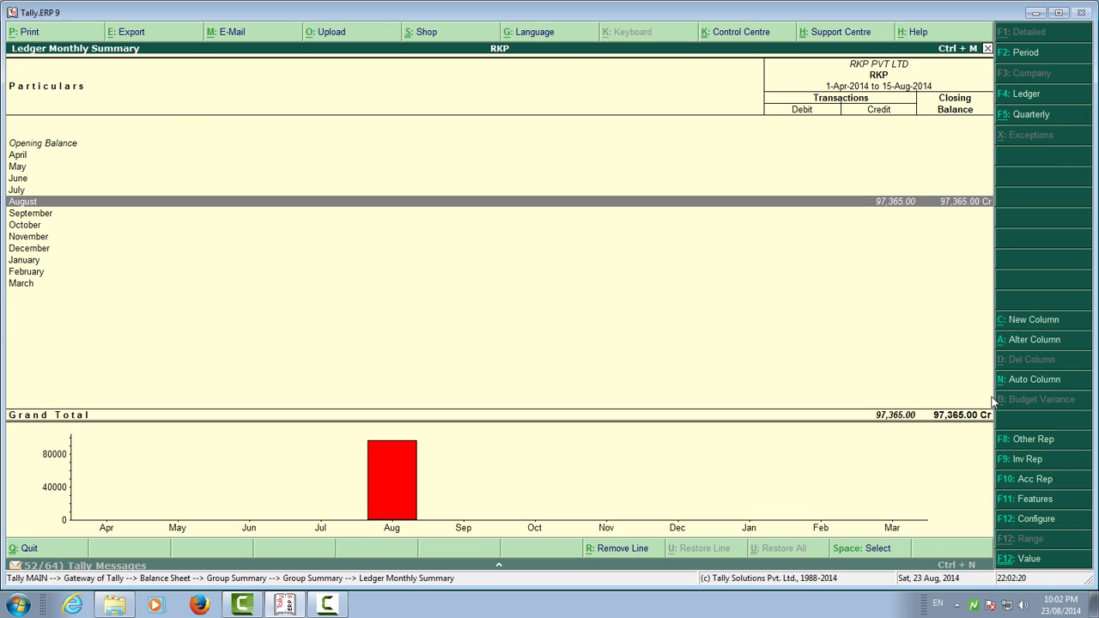
key(Return)
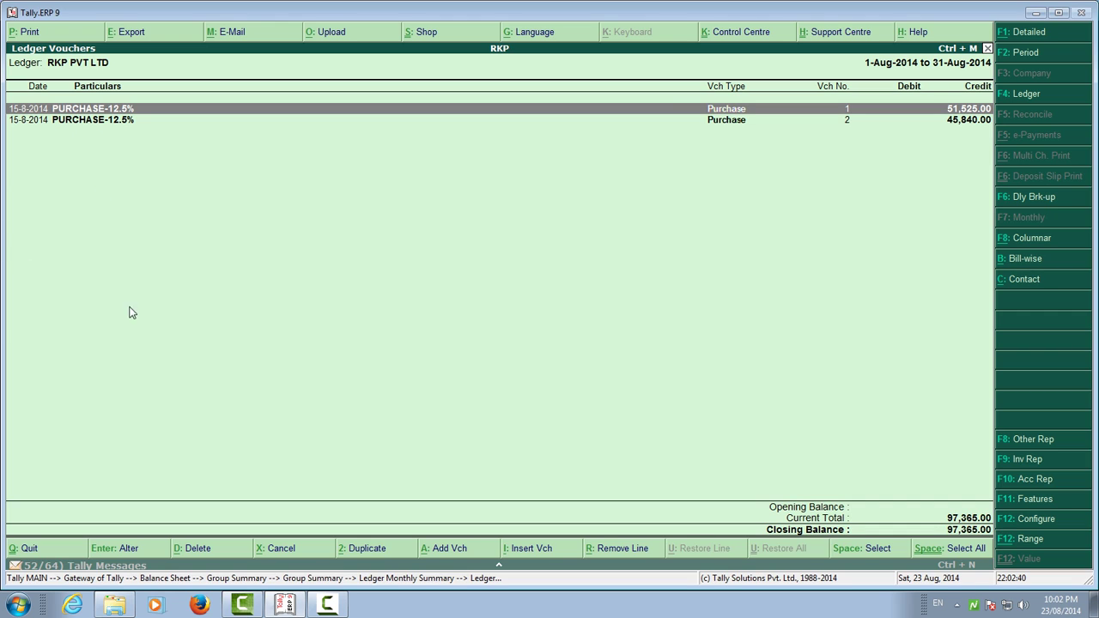
View RKP PVT LTD's bill-wise outstandings, aged by bill date with a first period of 0 to 15 days
click(1015, 266)
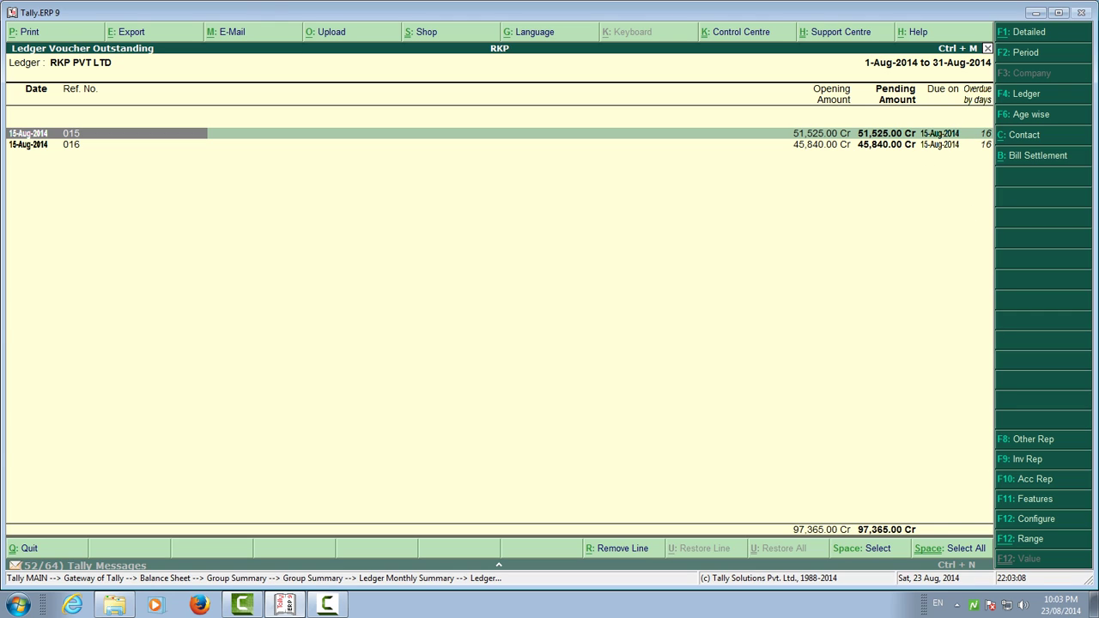
click(1030, 117)
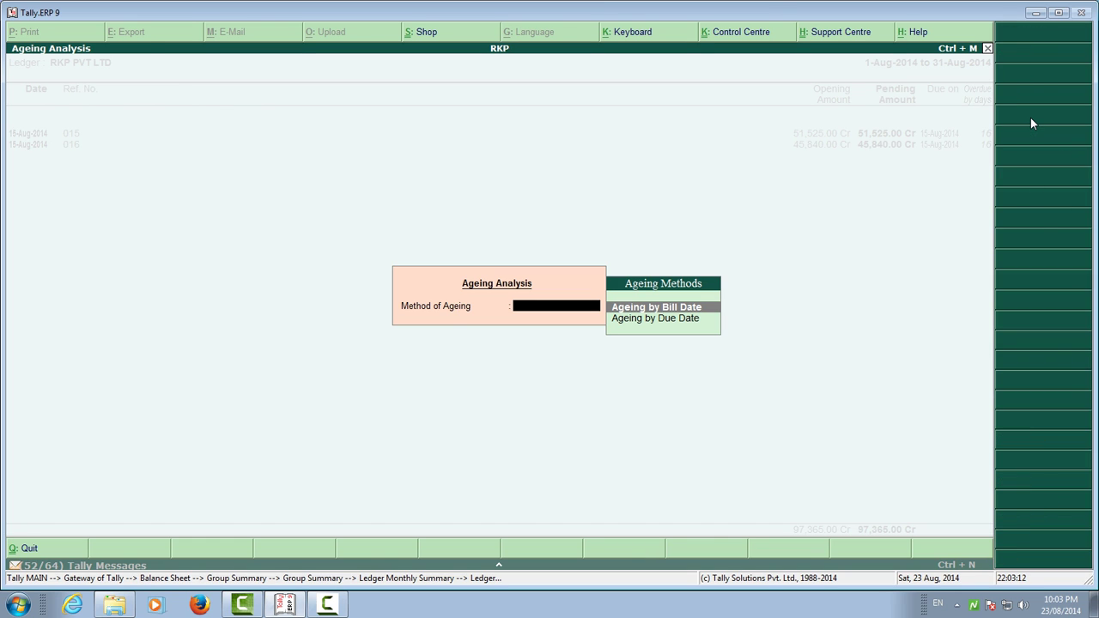
key(Return)
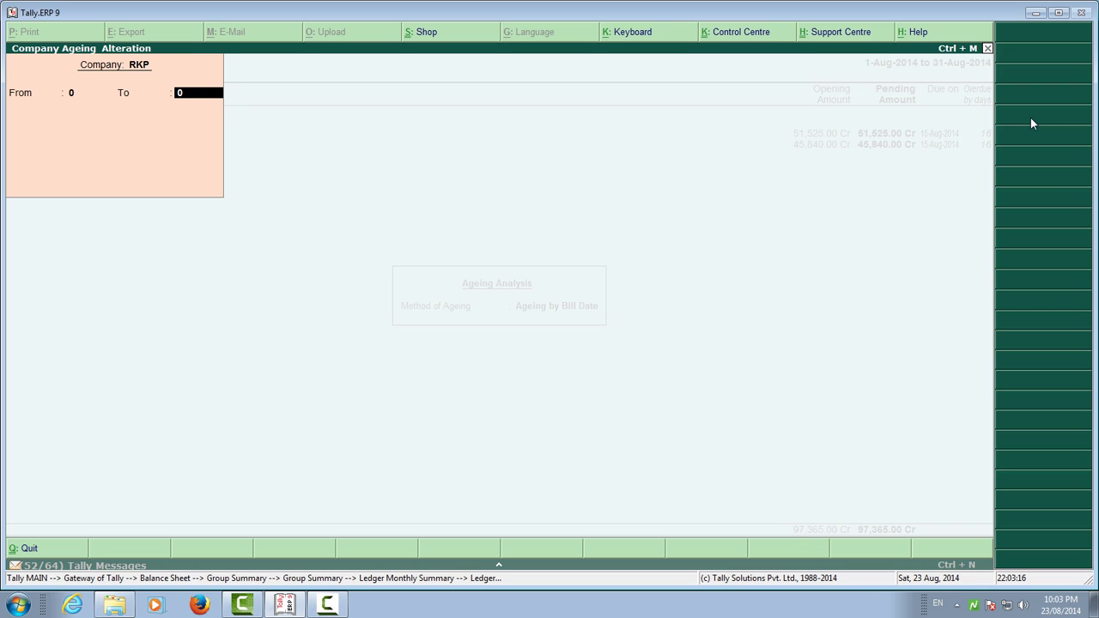
text(15)
key(Return)
key(Return)
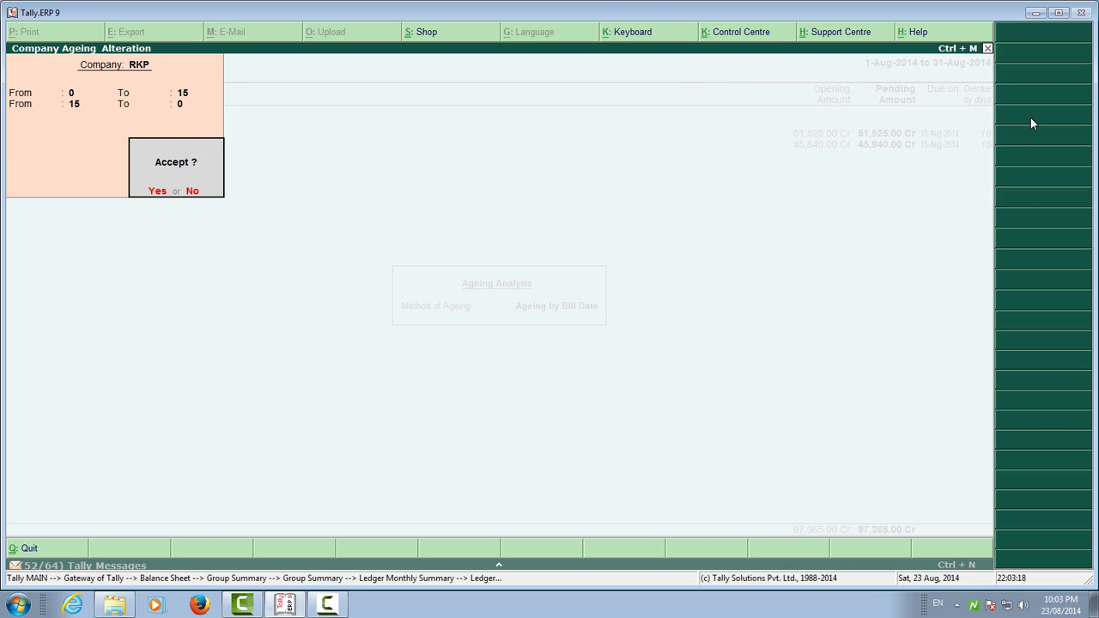
key(Return)
key(Down)
key(Up)
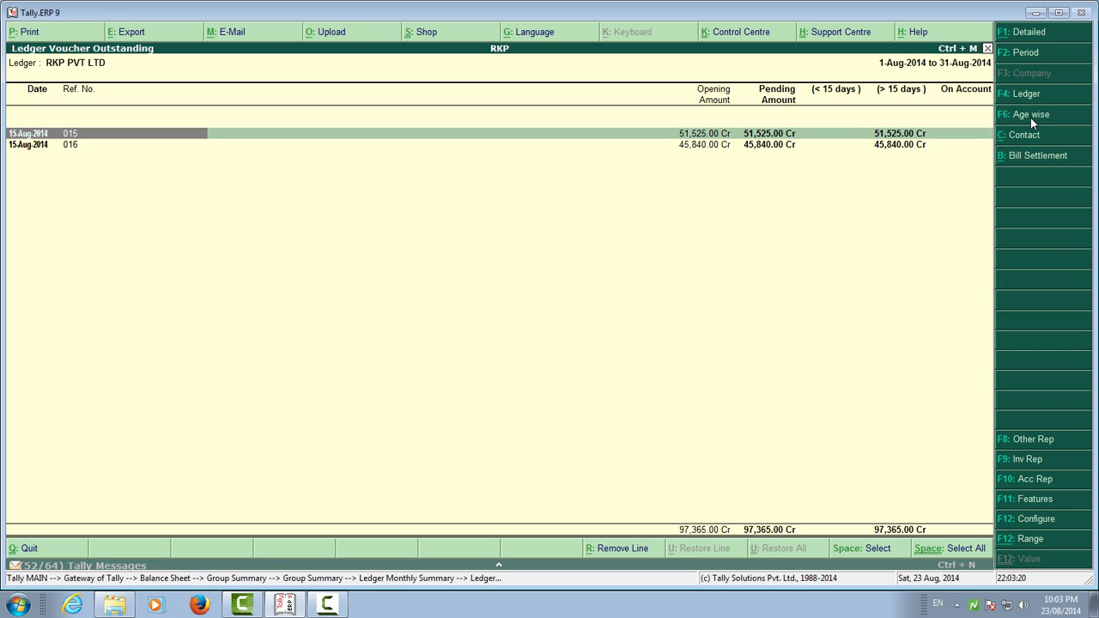
key(Down)
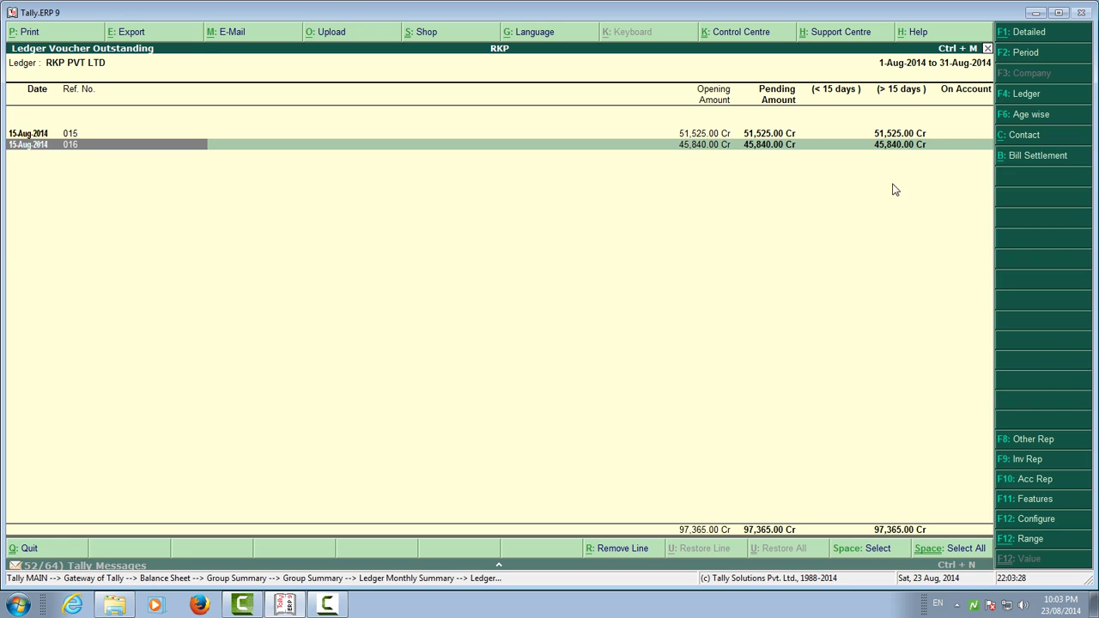
Look into bill 016, then close the reports and return to the Gateway of Tally
key(Return)
key(Escape)
key(Escape)
key(Escape)
key(Escape)
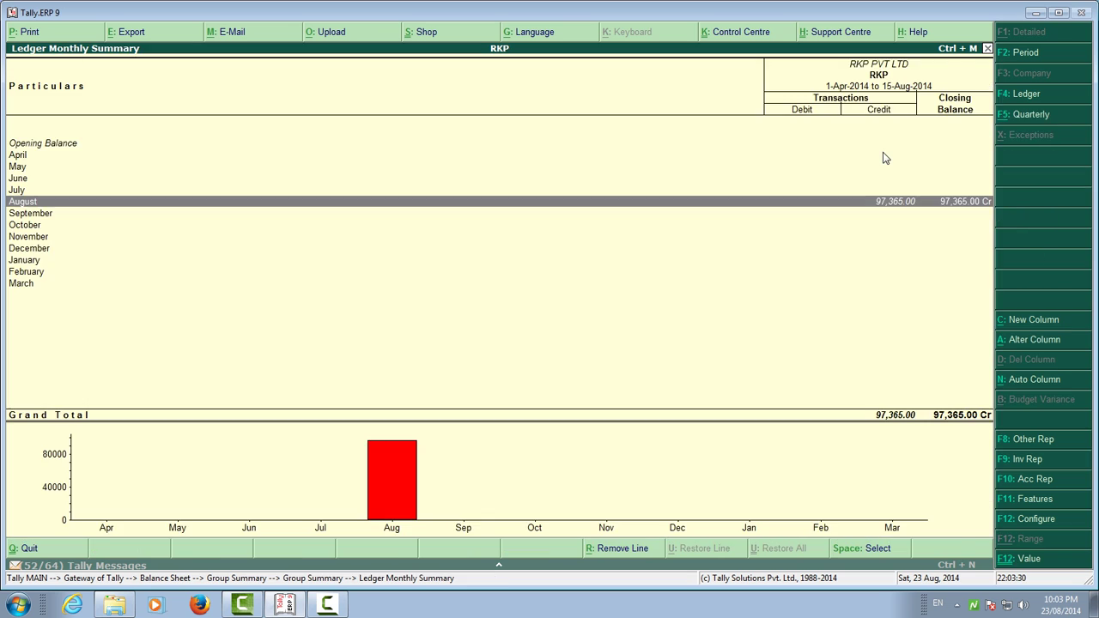
key(Escape)
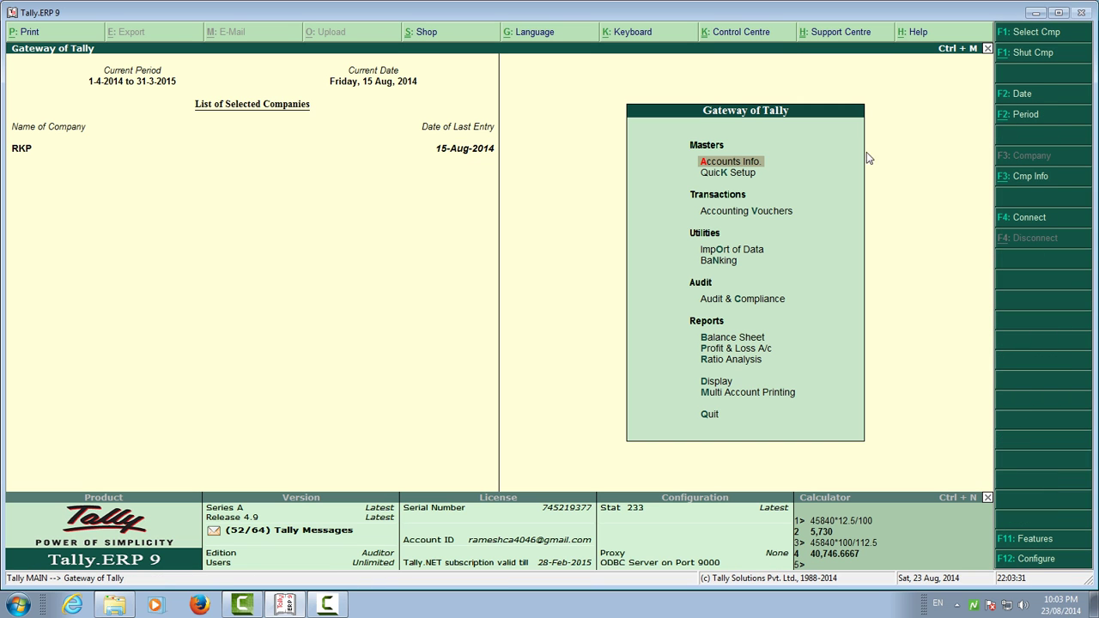
Start a journal voucher and choose the creditor ledger listed directly after PURCHASE-12.5% for the first debit line
click(762, 217)
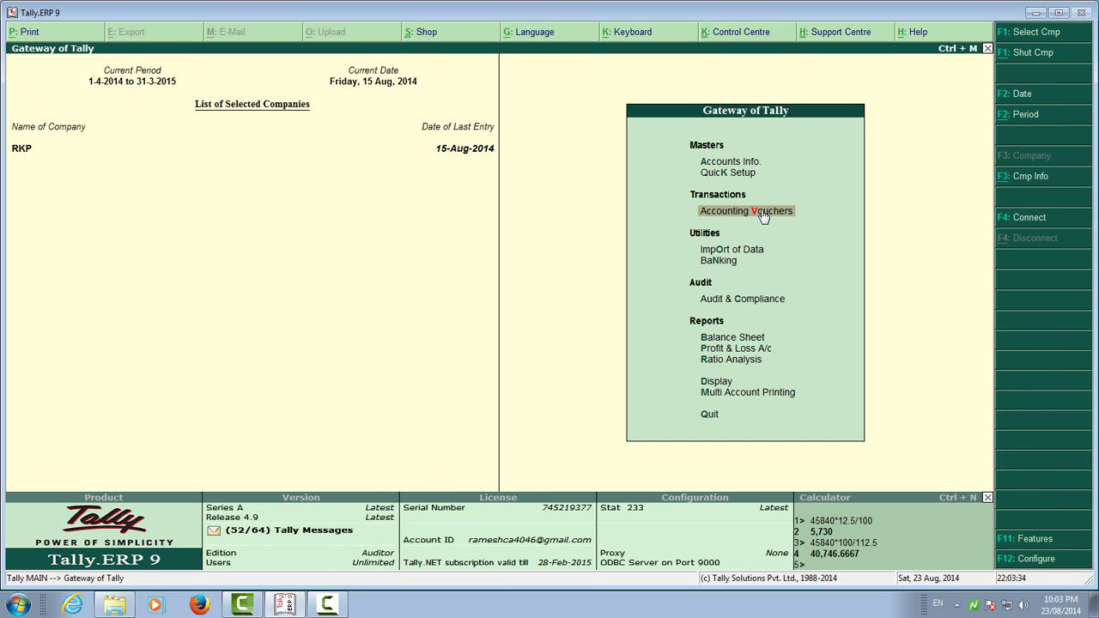
click(762, 216)
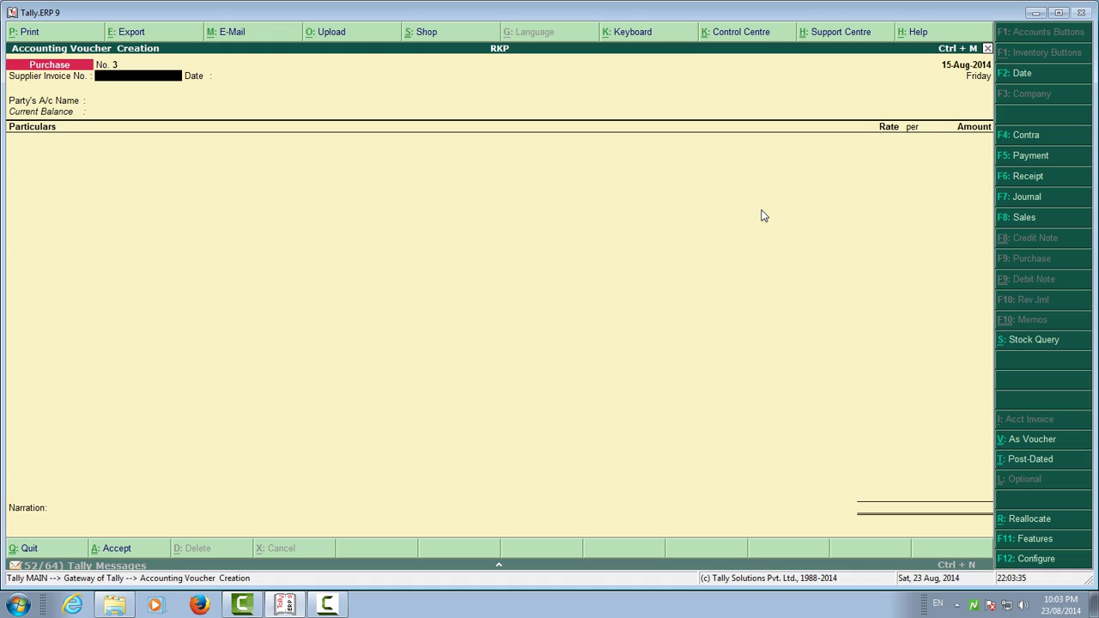
click(1034, 208)
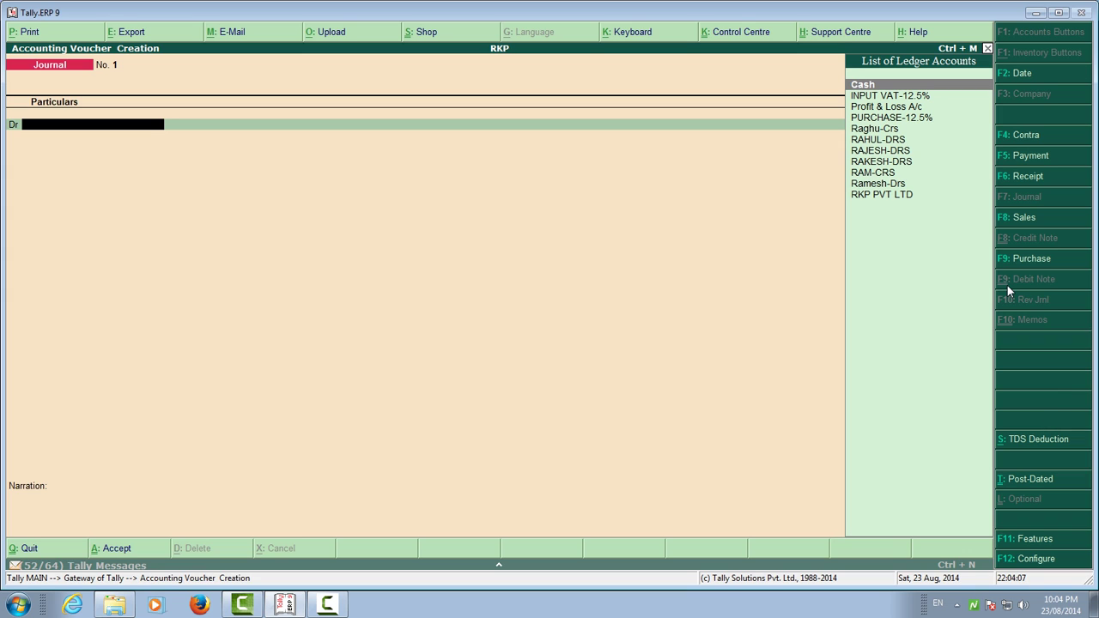
key(Down)
key(Down)
key(Down)
key(Down)
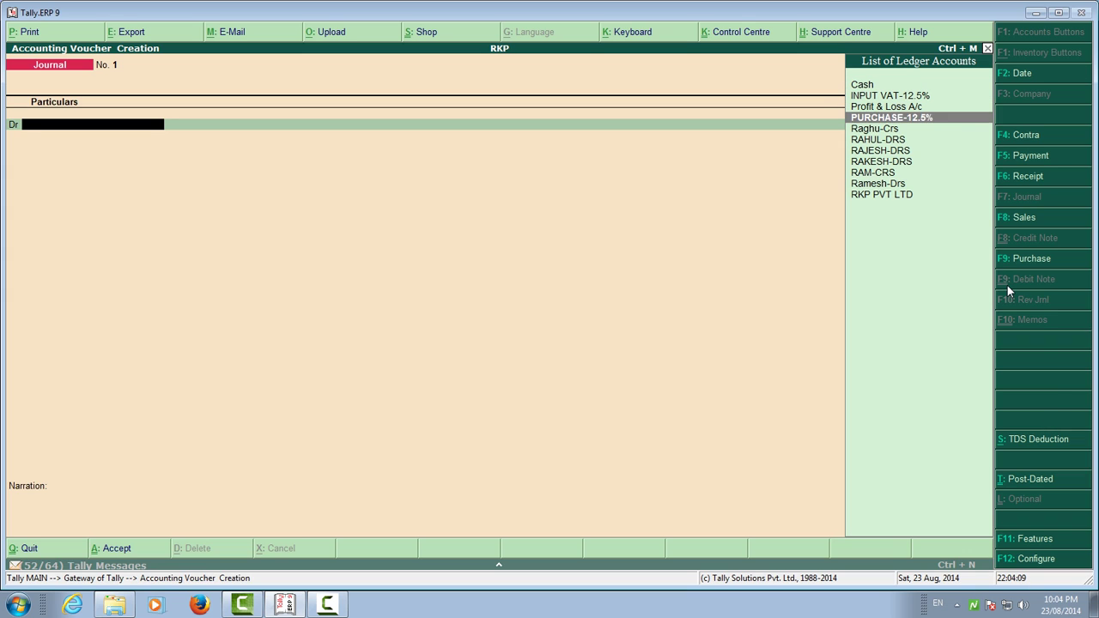
key(Return)
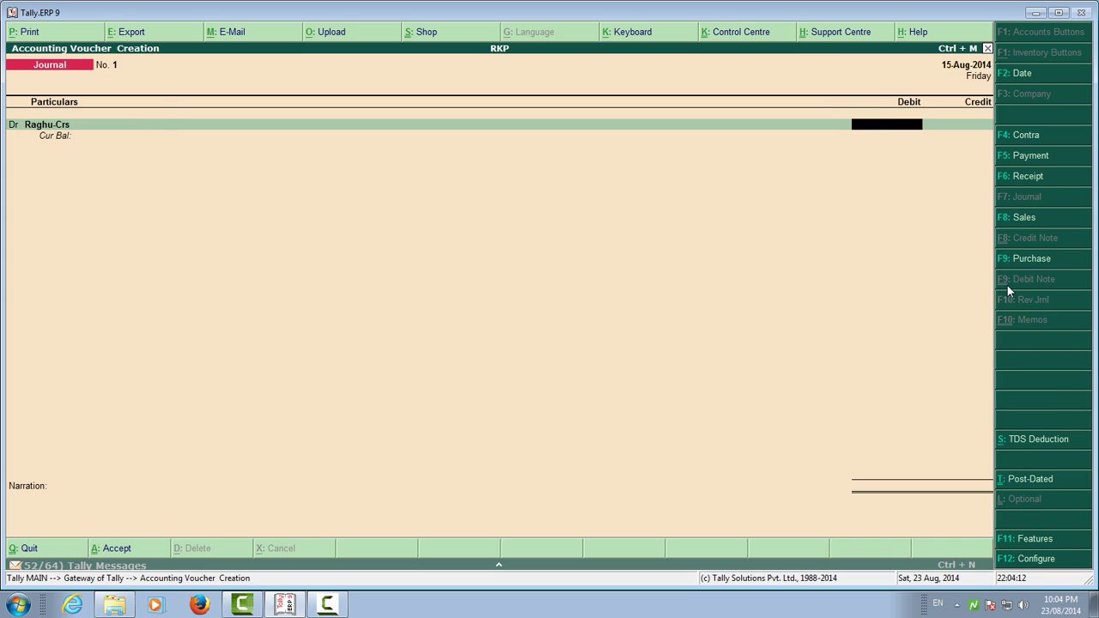
Review the debited creditor's ledger master from the journal's debit line and accept it, returning to the voucher
key(BackSpace)
key(ctrl+Return)
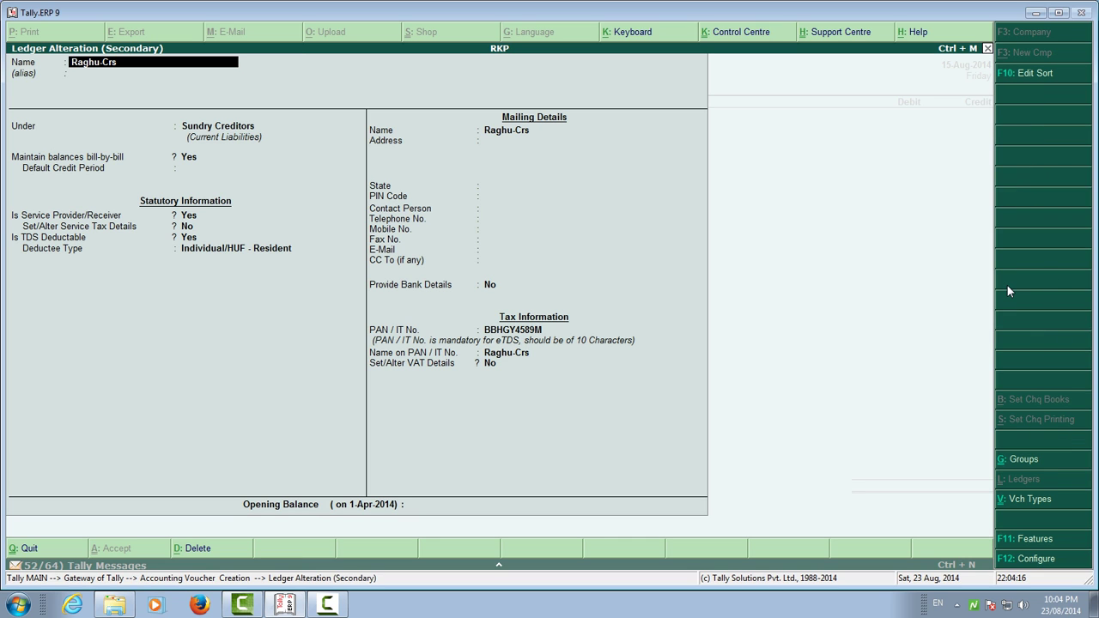
key(ctrl+a)
key(Return)
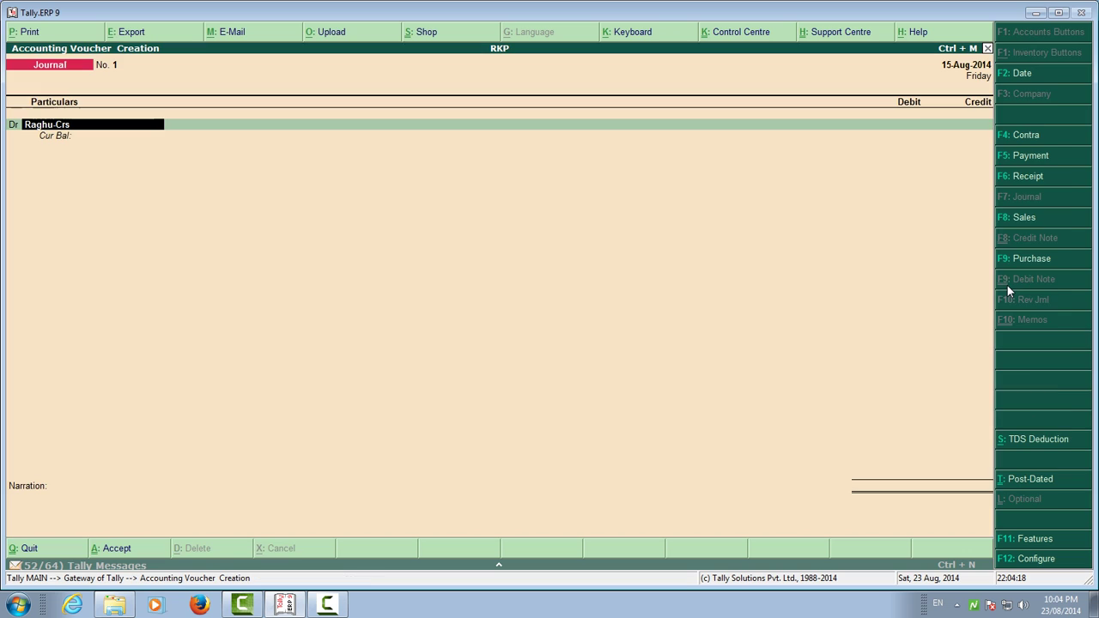
key(Return)
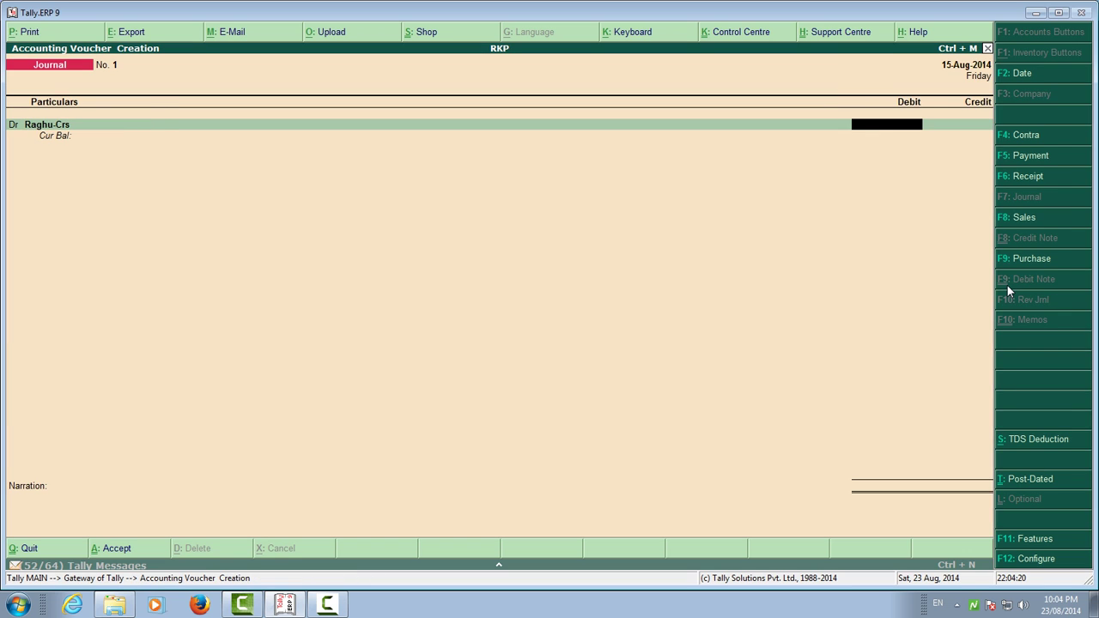
key(BackSpace)
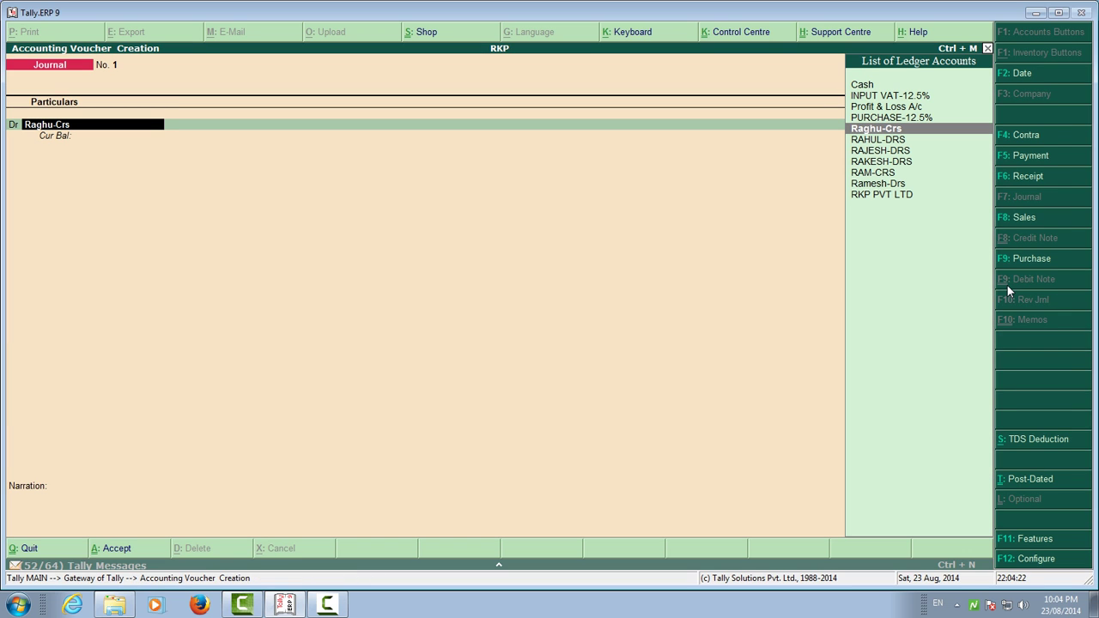
key(ctrl+Return)
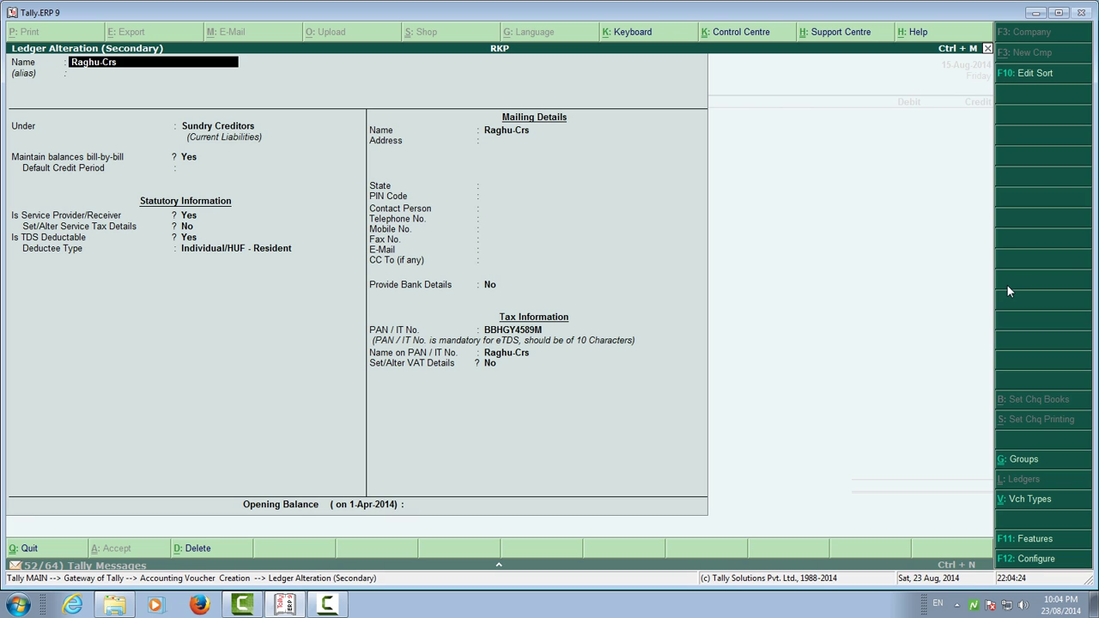
key(ctrl+a)
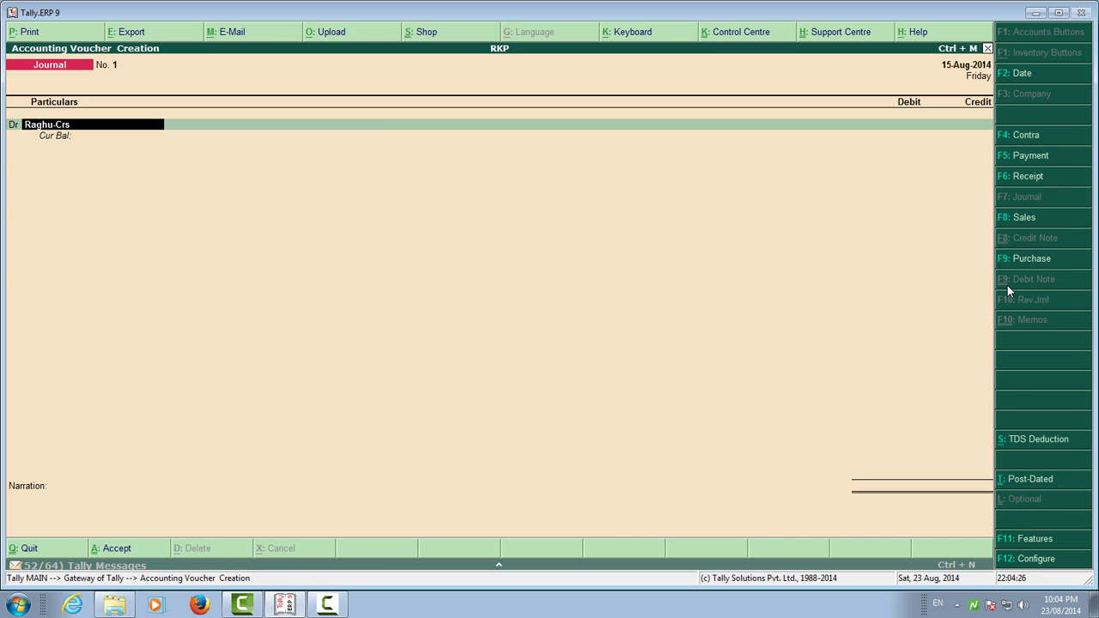
Review the debited creditor's ledger master once more and quit it without saving, returning to the journal voucher
key(ctrl+Return)
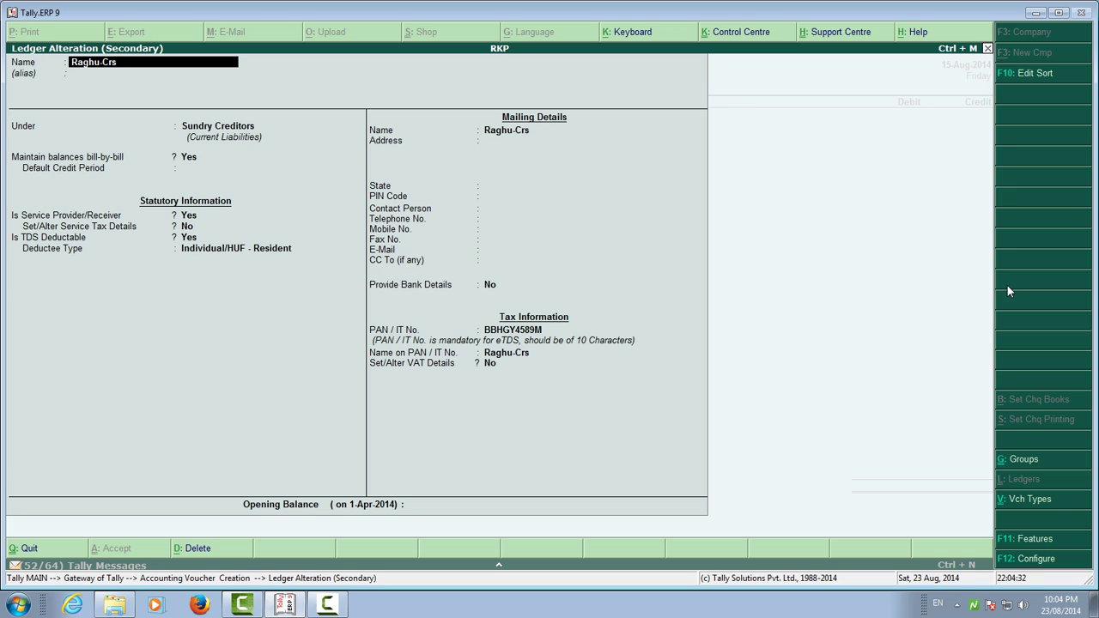
key(Escape)
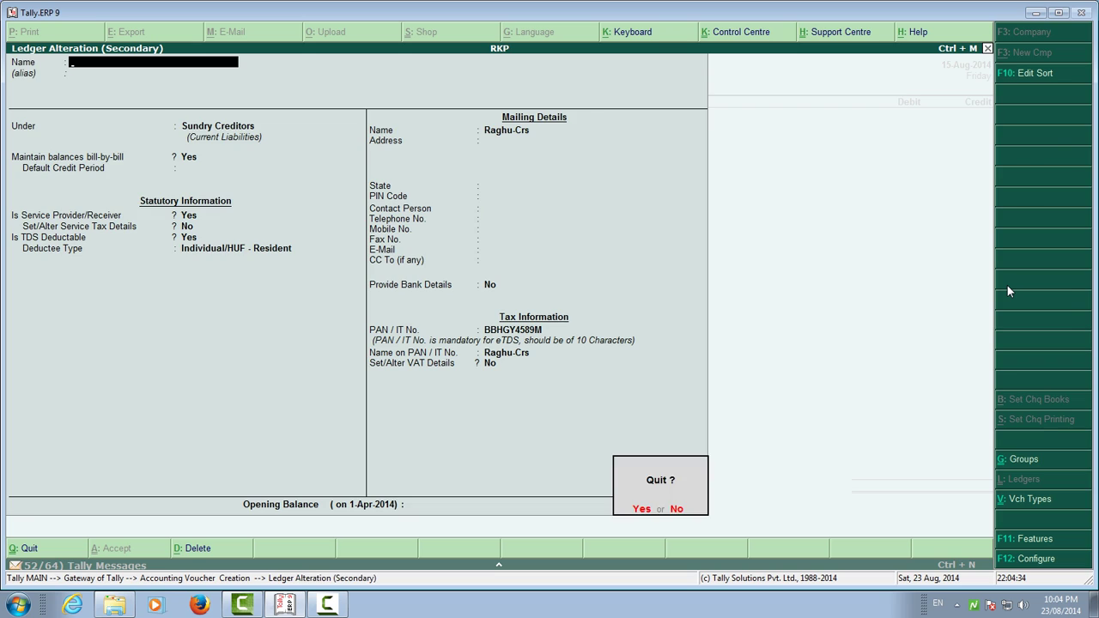
key(y)
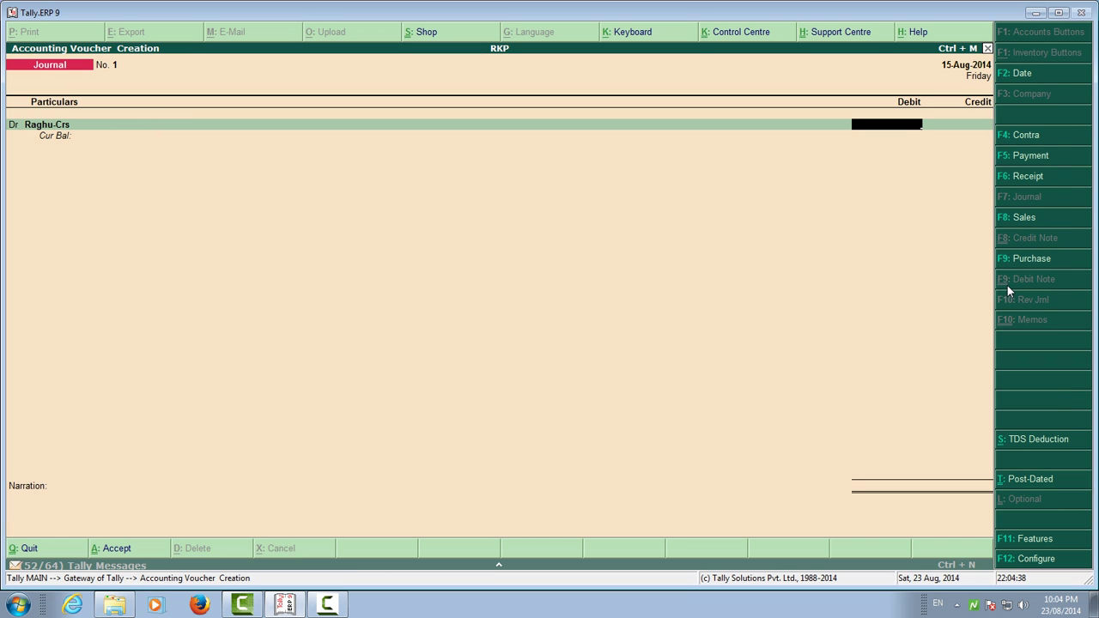
Debit the creditor 50,000 and allocate the full amount bill-wise to New Ref 1
text(50000)
key(Return)
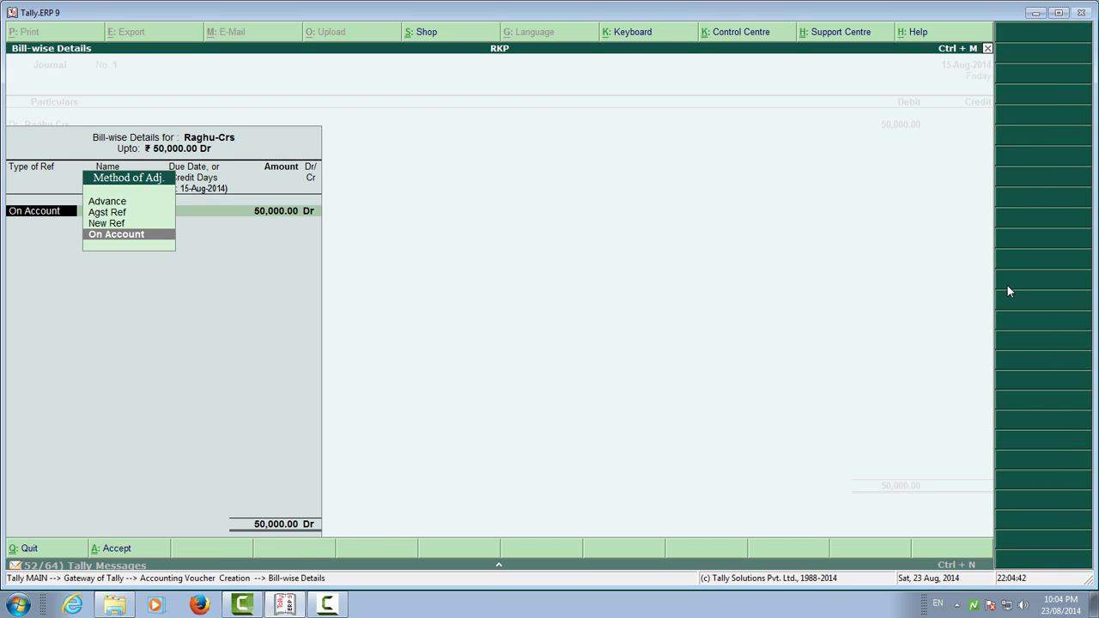
key(Up)
key(Return)
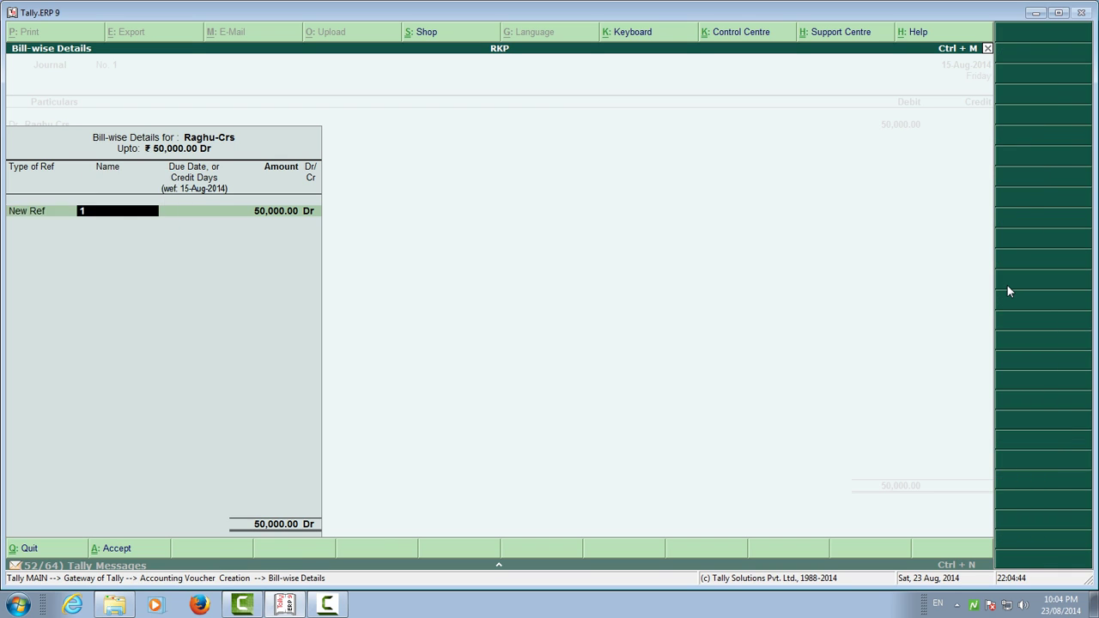
key(Return)
key(Return)
key(Return)
key(Return)
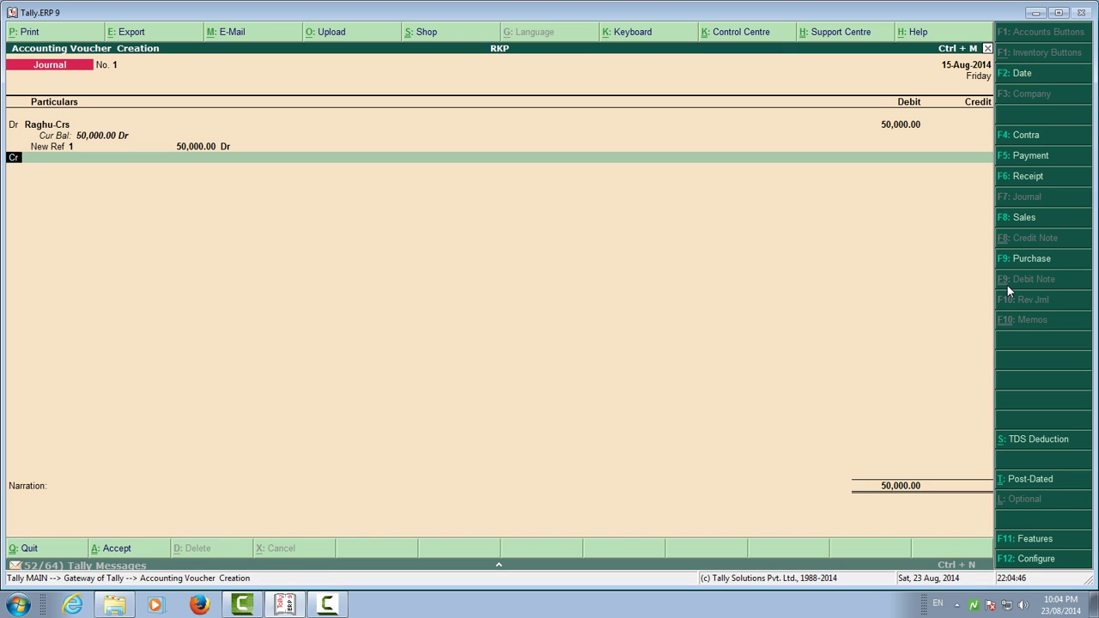
Replace the debited creditor by creating a ledger named LABOUR CHARGES under Direct Expenses from the first debit line
key(Return)
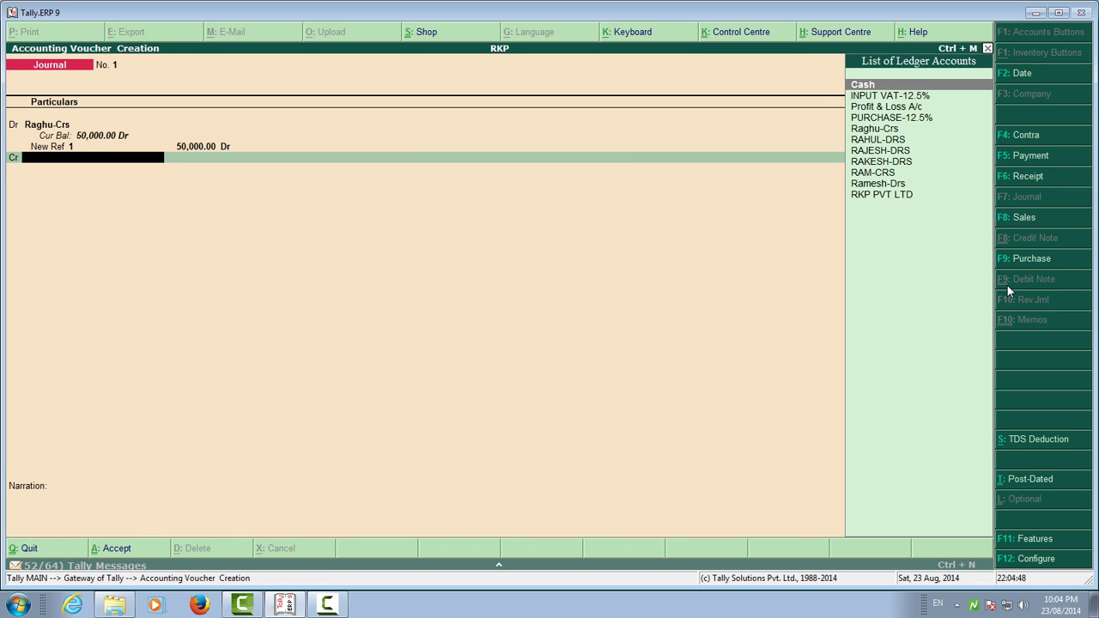
key(BackSpace)
key(BackSpace)
key(BackSpace)
key(BackSpace)
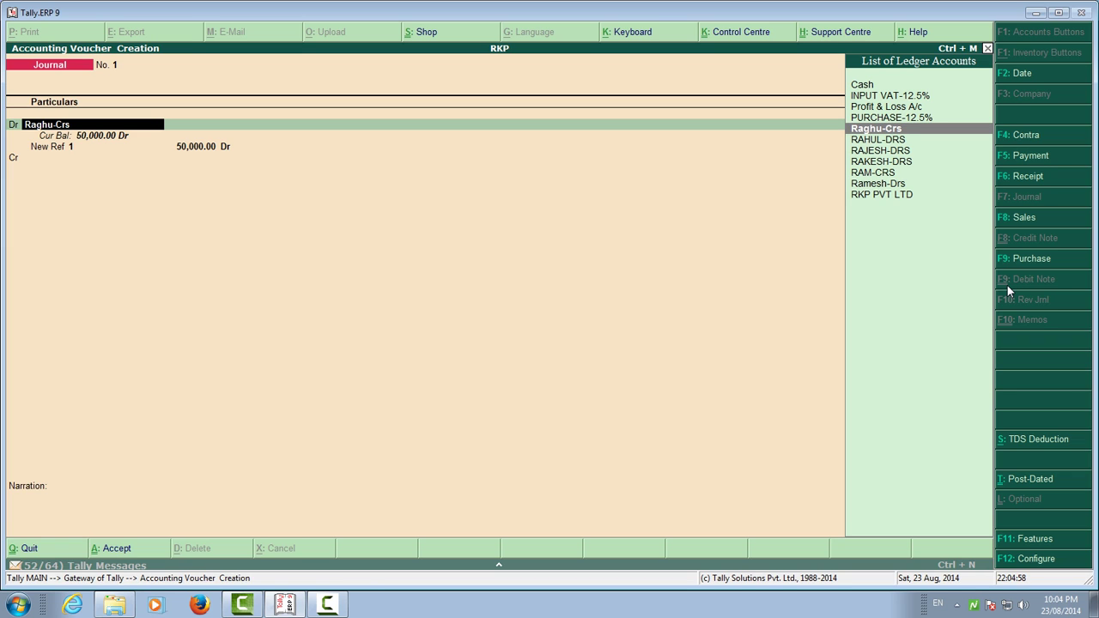
key(alt+c)
text(LAB)
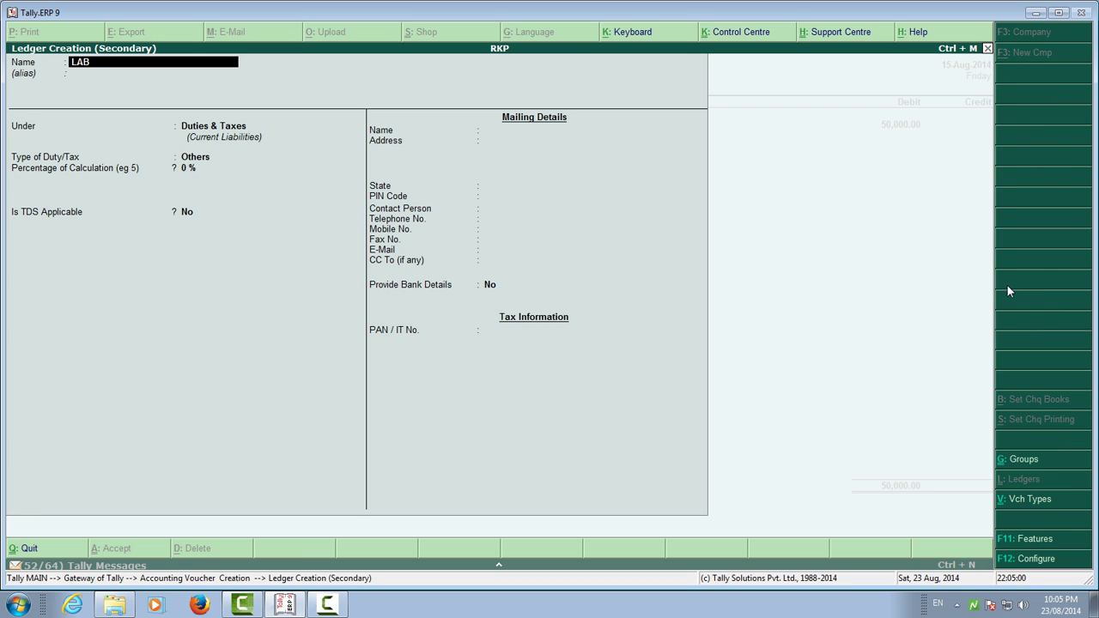
text(OUR CHARGES)
key(Return)
key(Return)
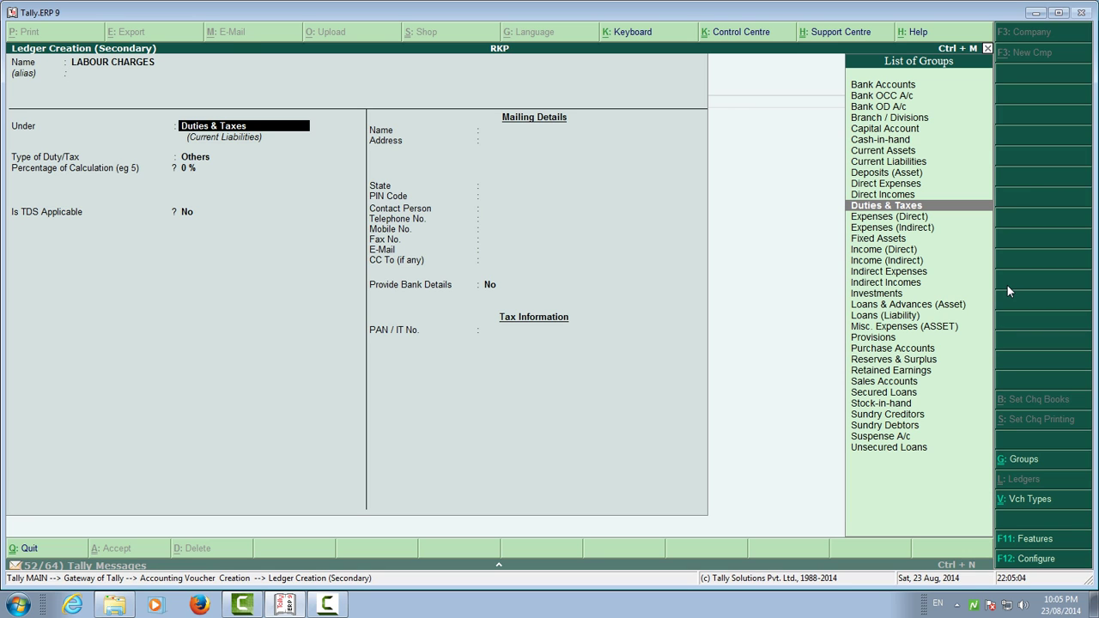
text(dir)
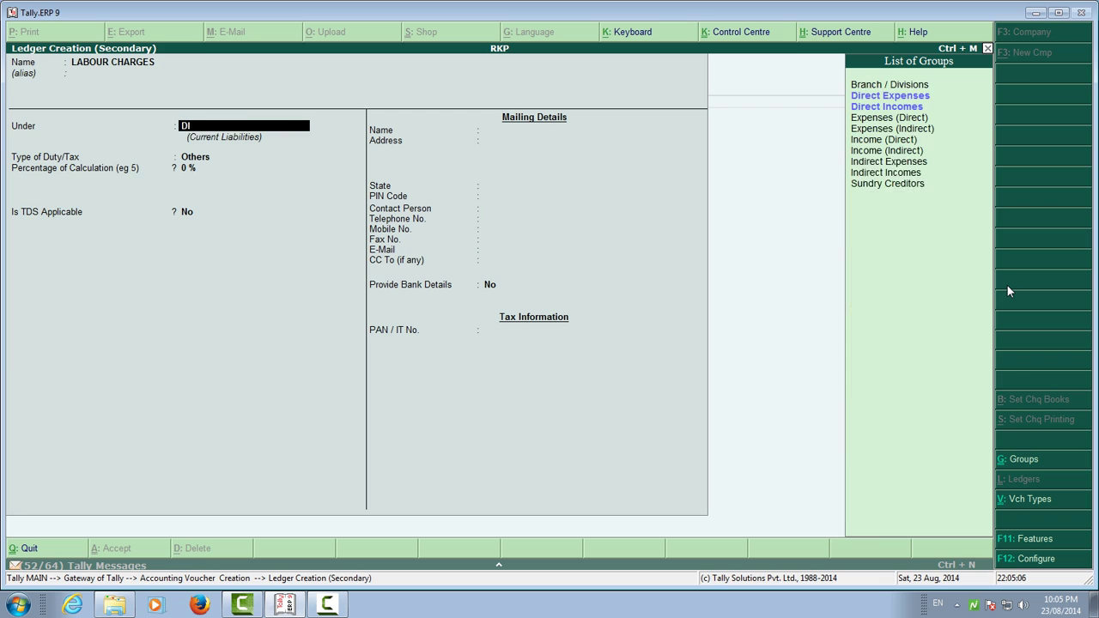
key(Return)
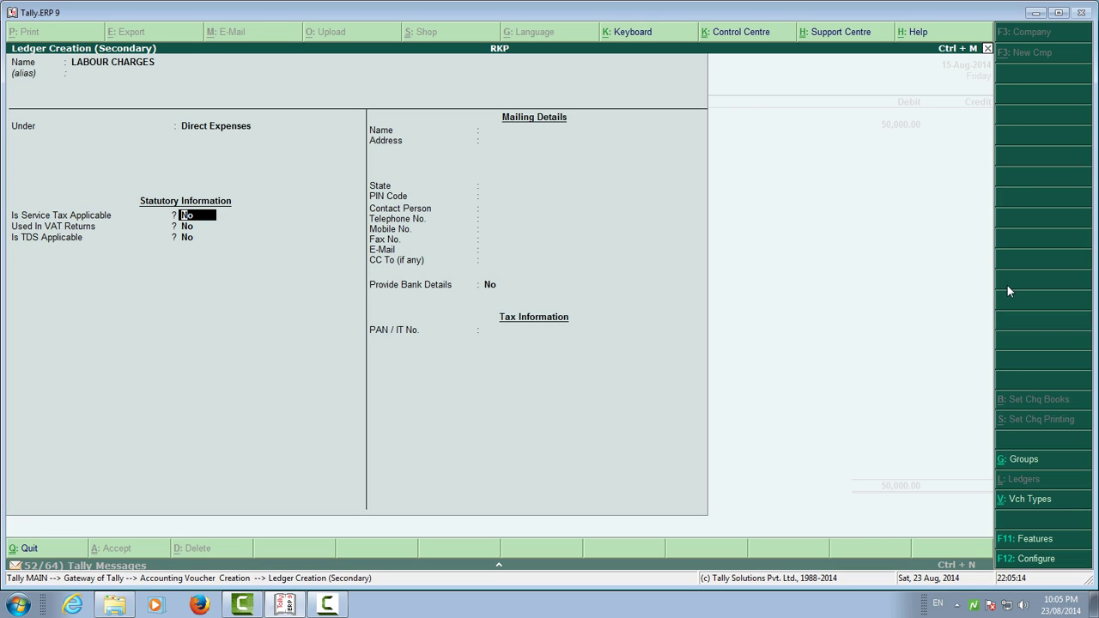
Make TDS applicable to LABOUR CHARGES with default nature of payment Payments to Contractors (Other Than Advertisement), and accept the ledger
key(Return)
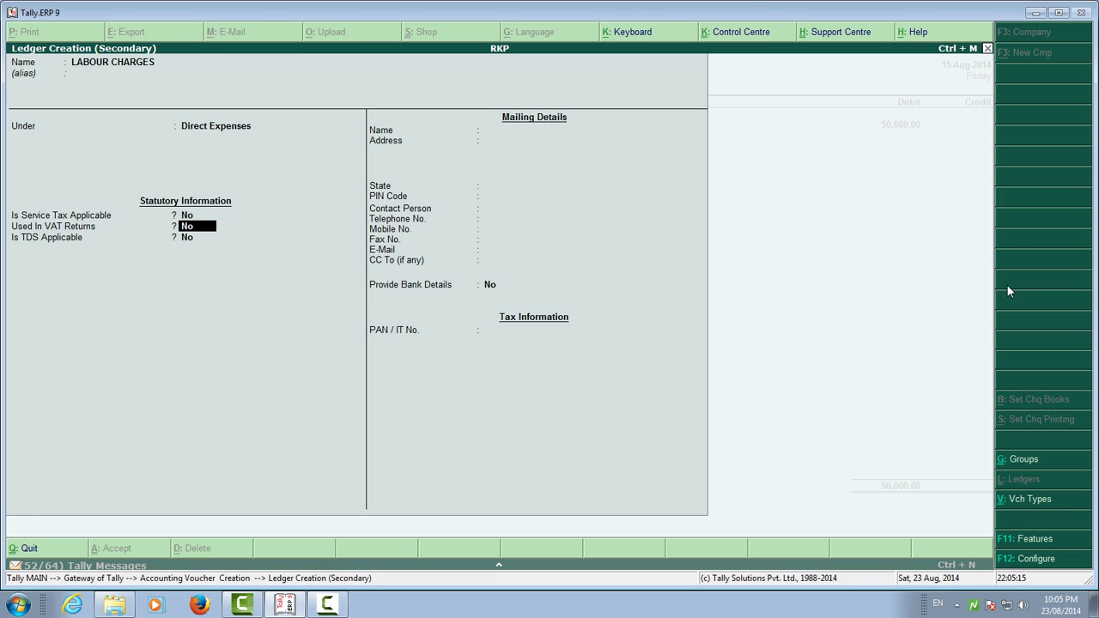
key(Return)
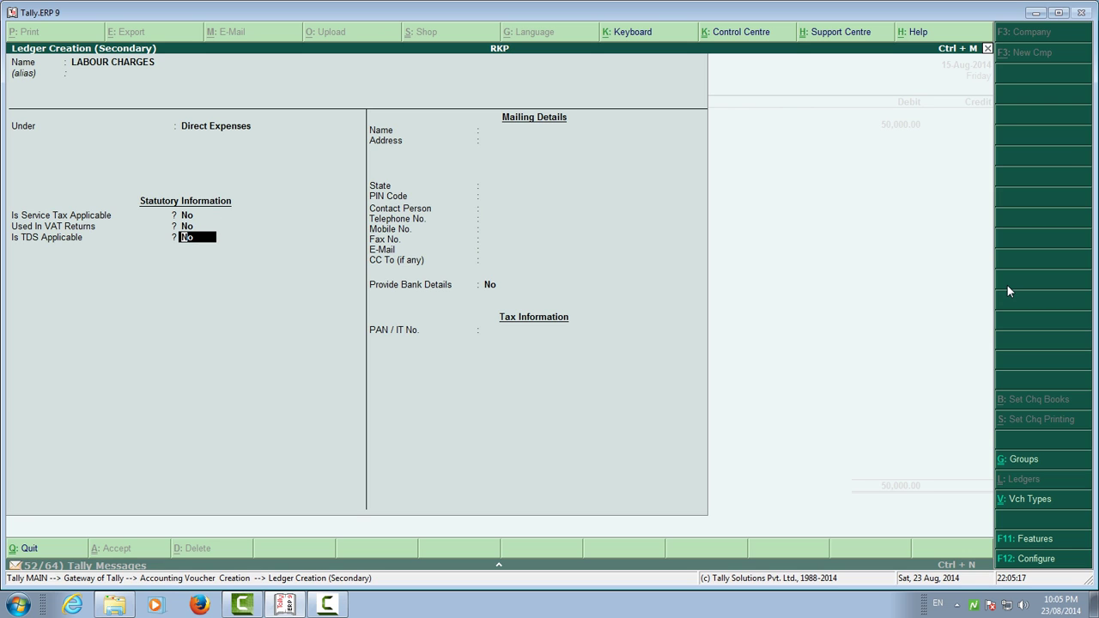
text(y)
key(Return)
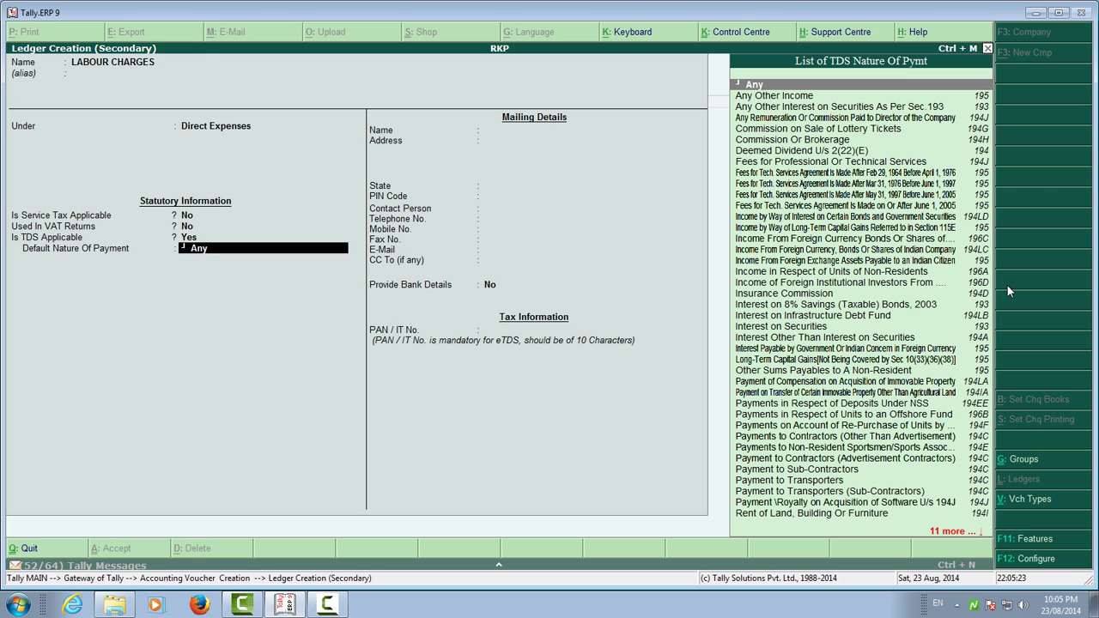
key(Down)
key(Down)
key(Down)
key(Down)
key(Down)
key(Down)
key(Down)
key(Down)
key(Down)
key(Down)
key(Down)
key(Down)
key(Down)
key(Down)
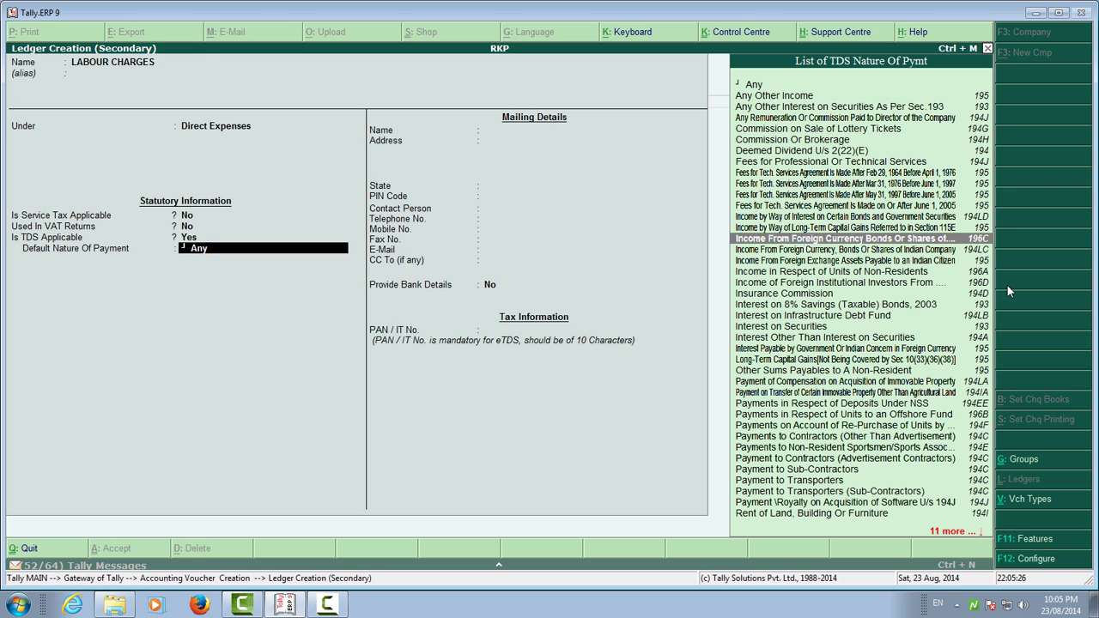
key(Down)
key(Down)
key(Down)
key(Down)
key(Down)
key(Down)
key(Down)
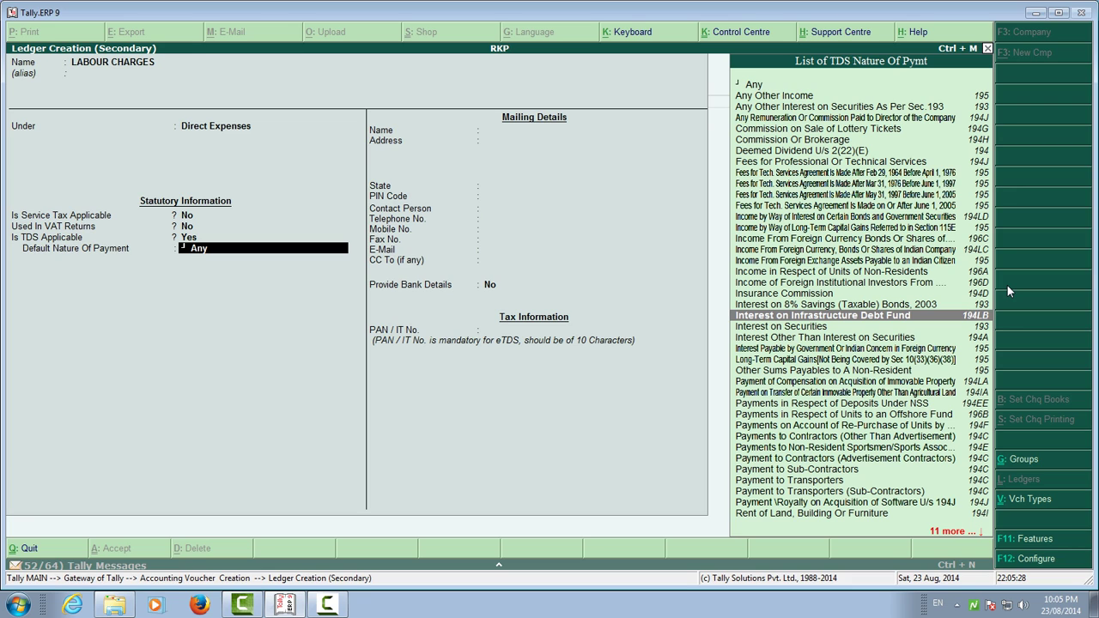
key(Down)
key(Down)
key(Down)
key(Down)
key(Down)
key(Down)
key(Down)
key(Down)
key(Down)
key(Down)
key(Down)
key(Down)
key(Down)
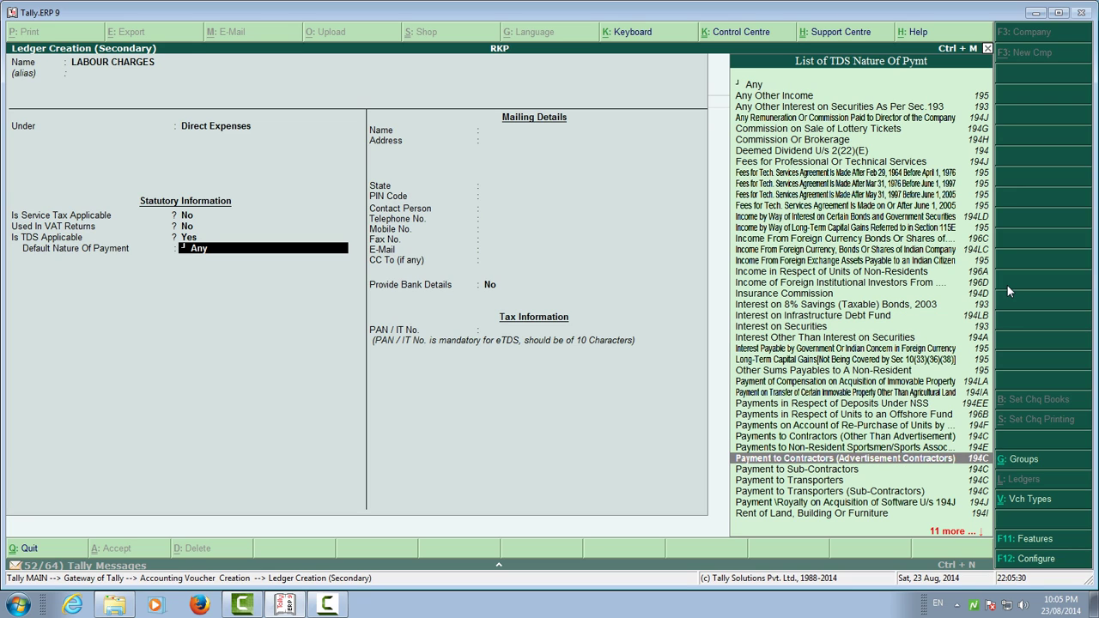
key(Down)
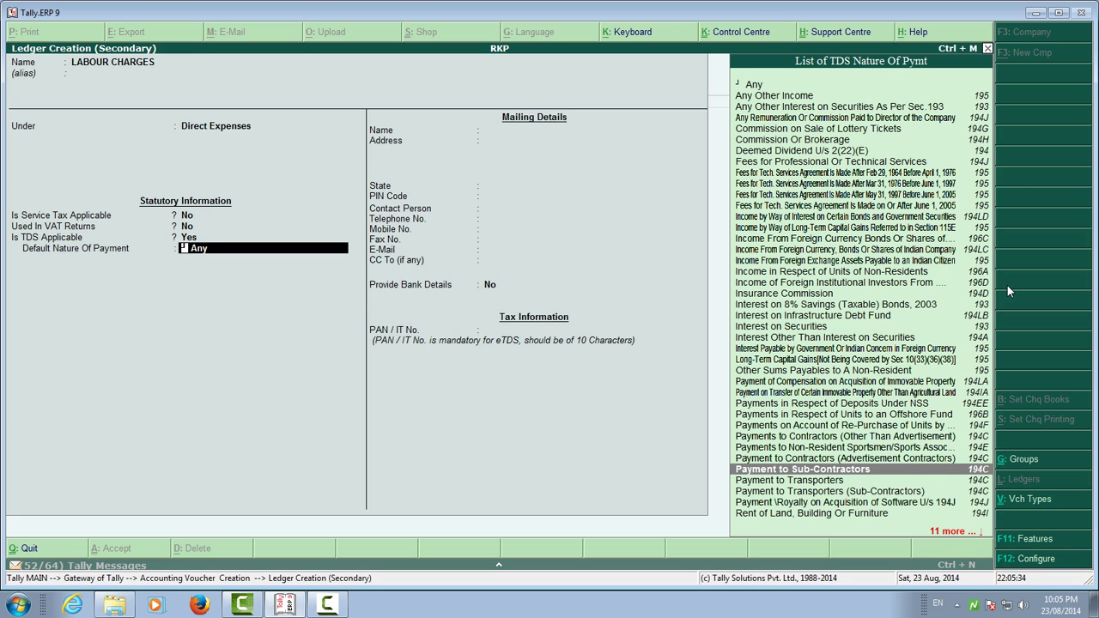
key(Up)
key(Up)
key(Up)
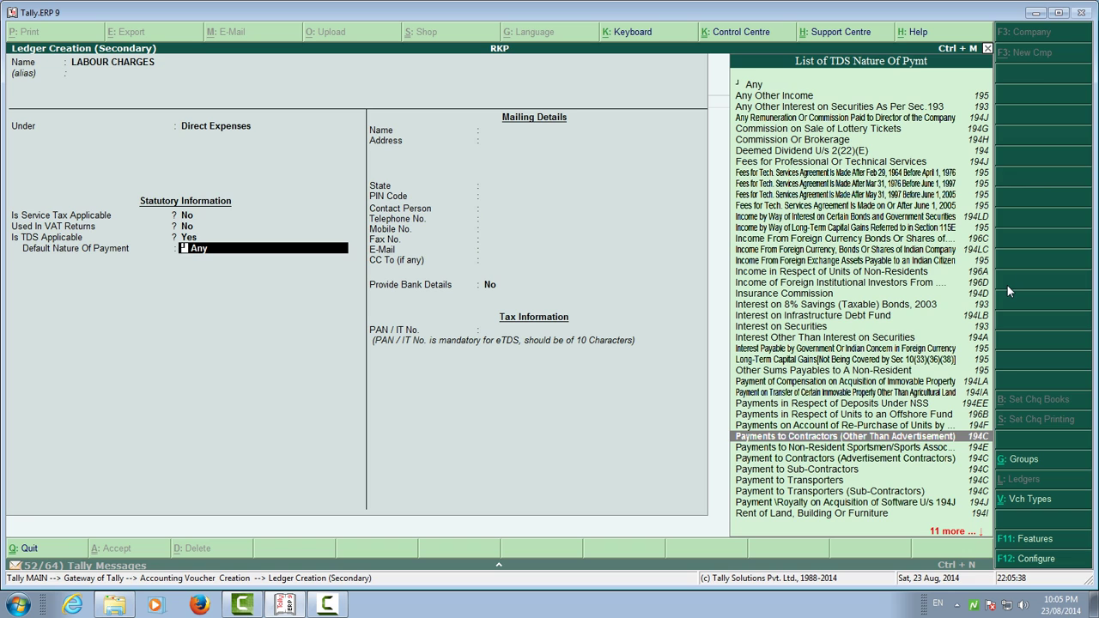
key(Return)
key(Return)
key(Return)
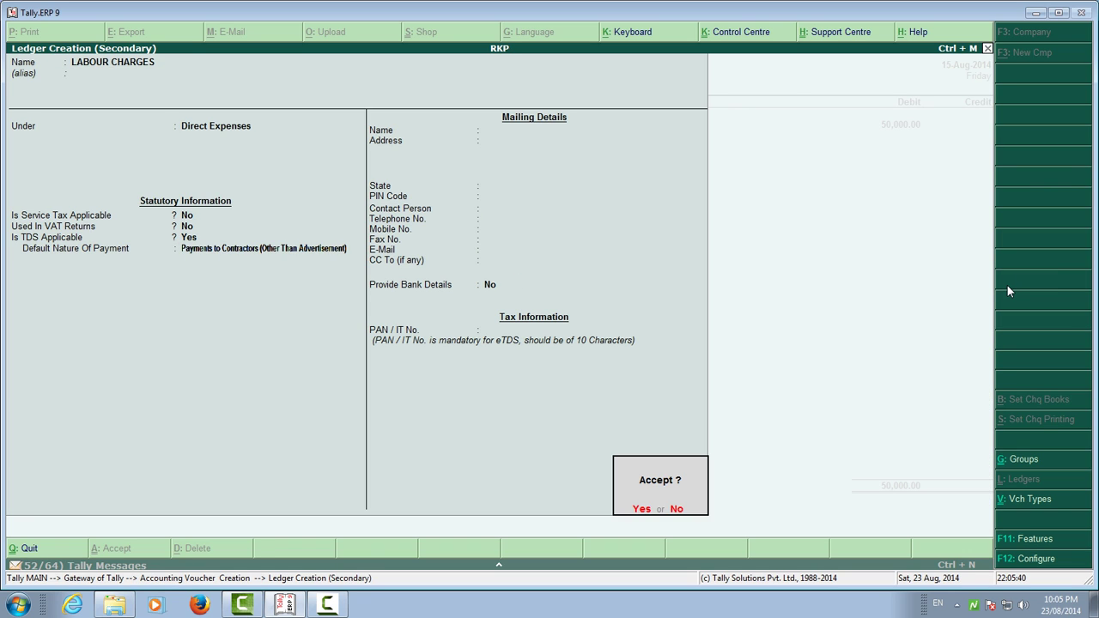
key(Return)
key(Return)
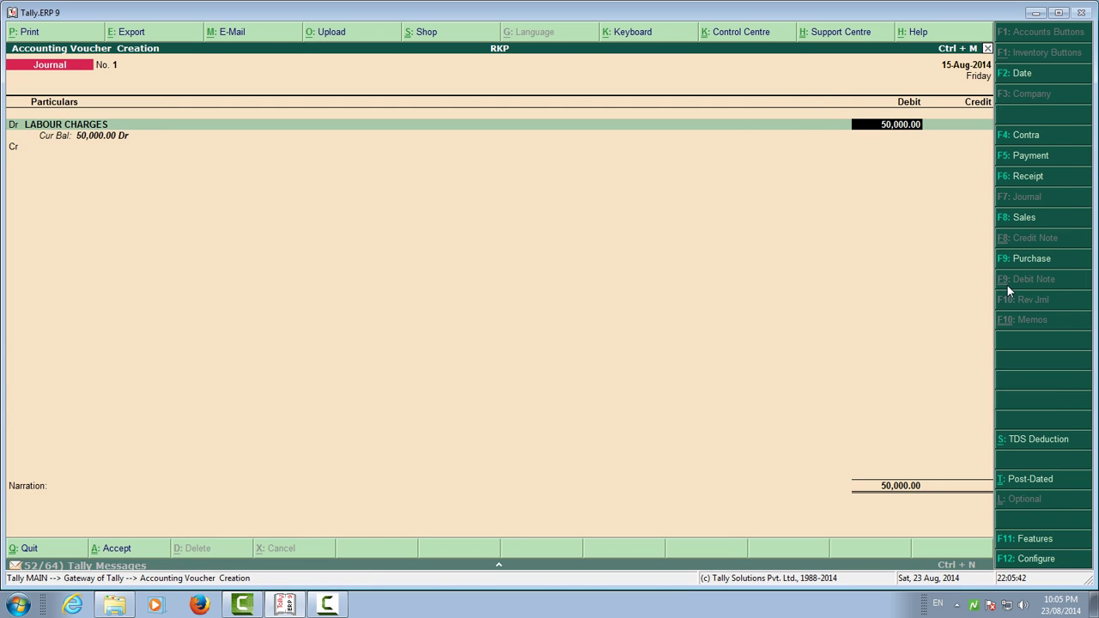
Accept the 50,000 debit to LABOUR CHARGES and its 50,000 TDS assessable value for Payments to Contractors (Other Than Advertisement)
key(Return)
key(Return)
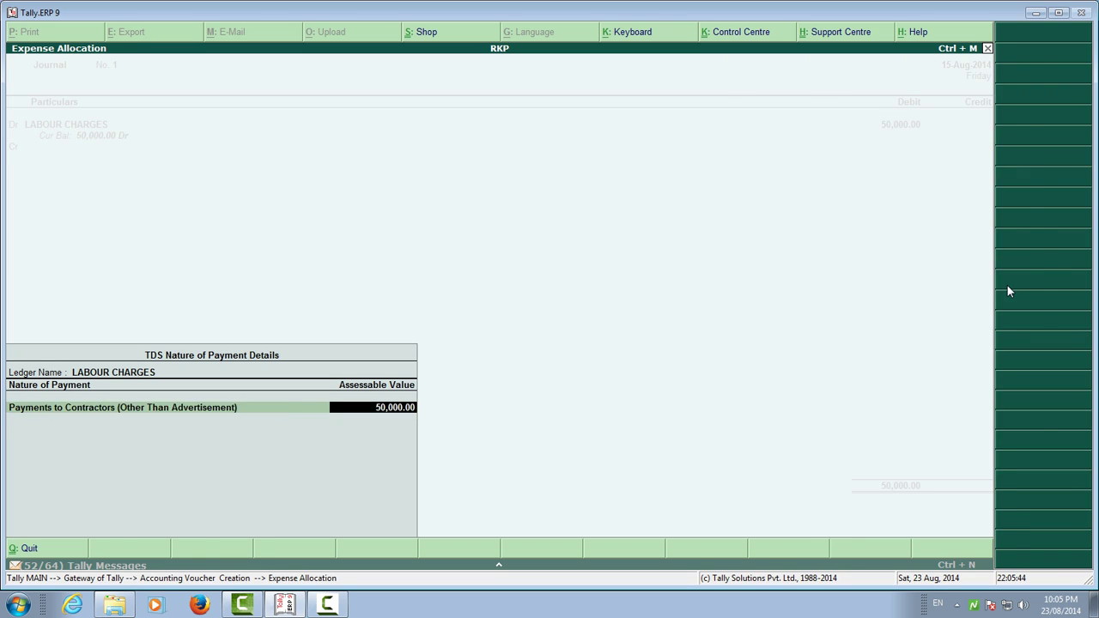
key(Return)
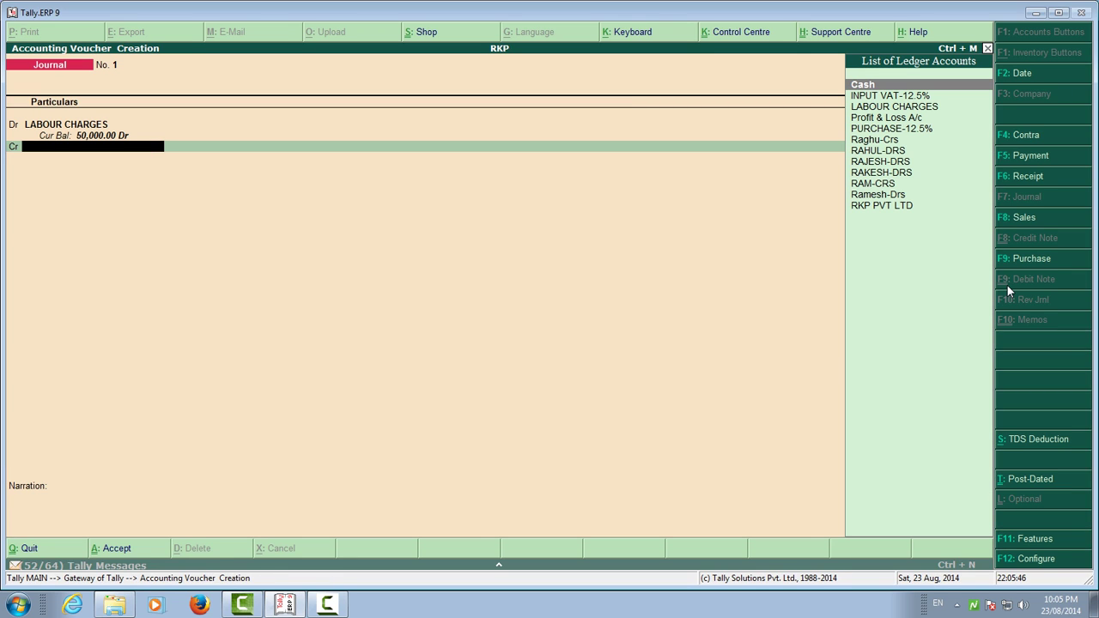
key(BackSpace)
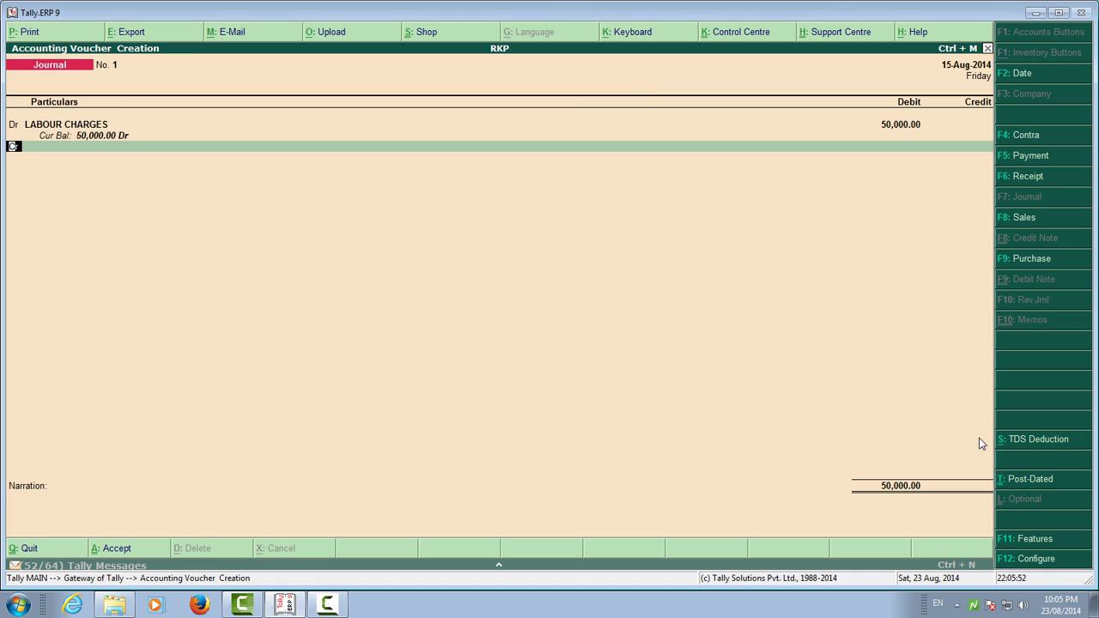
click(325, 604)
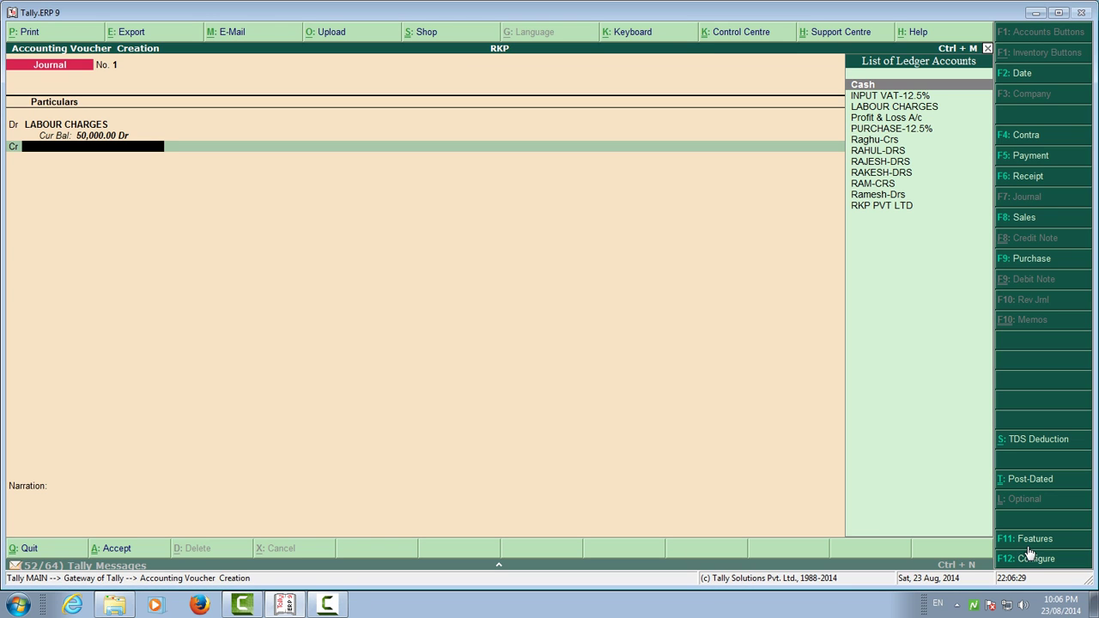
click(327, 605)
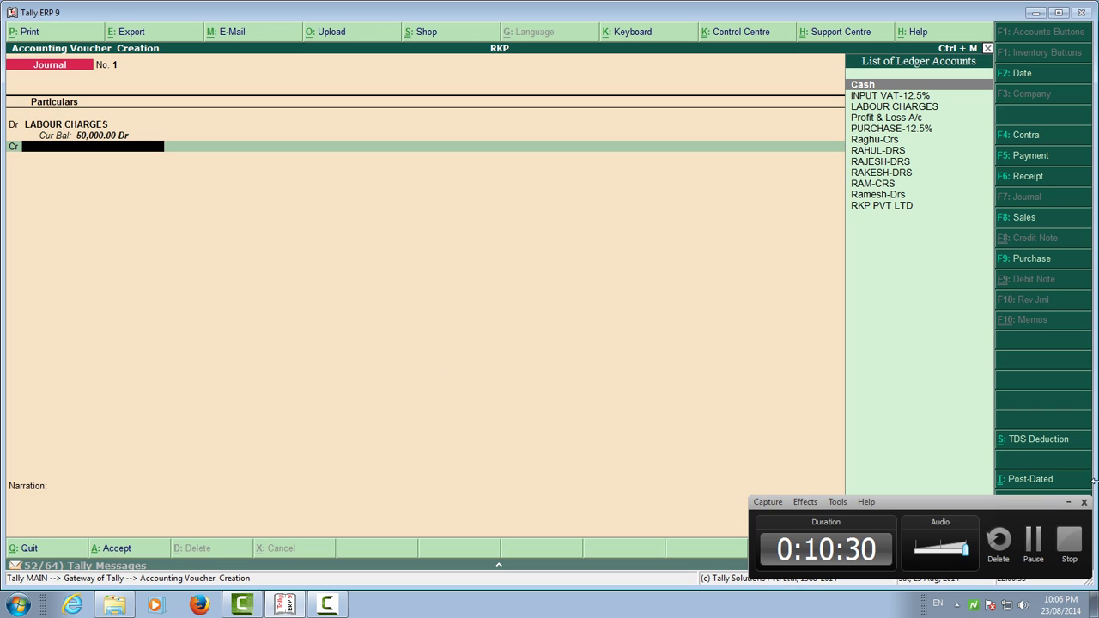
click(513, 384)
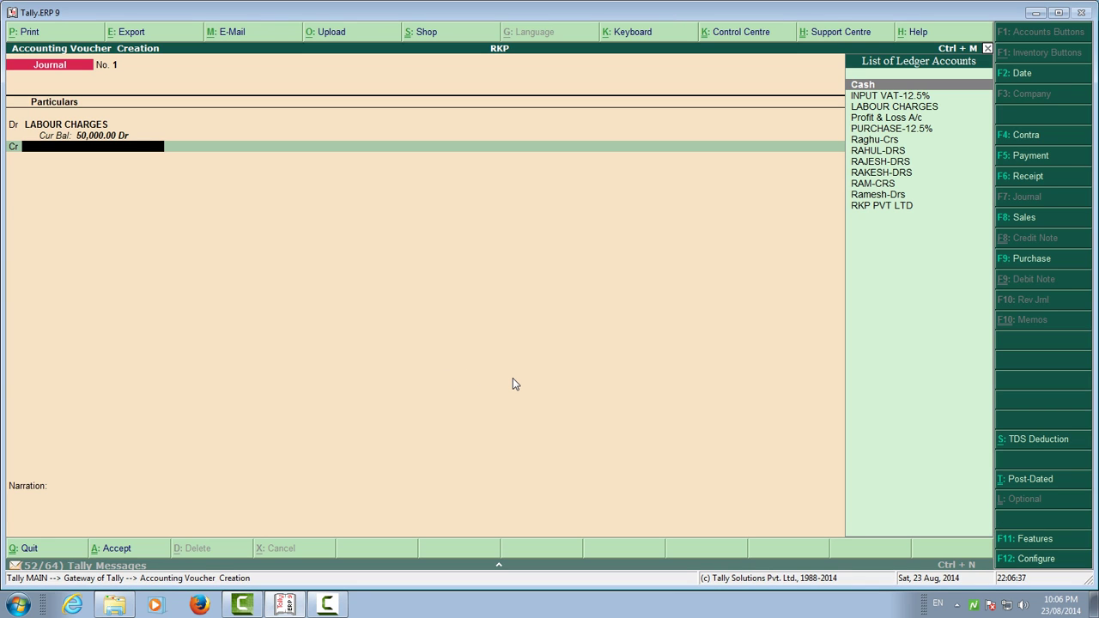
Credit the creditor listed directly after PURCHASE-12.5%, with TDS New Ref Jrnl / 1-1 for Payments to Contractors (Other Than Advertisement)
key(Down)
key(Down)
key(Down)
key(Down)
key(Down)
key(Return)
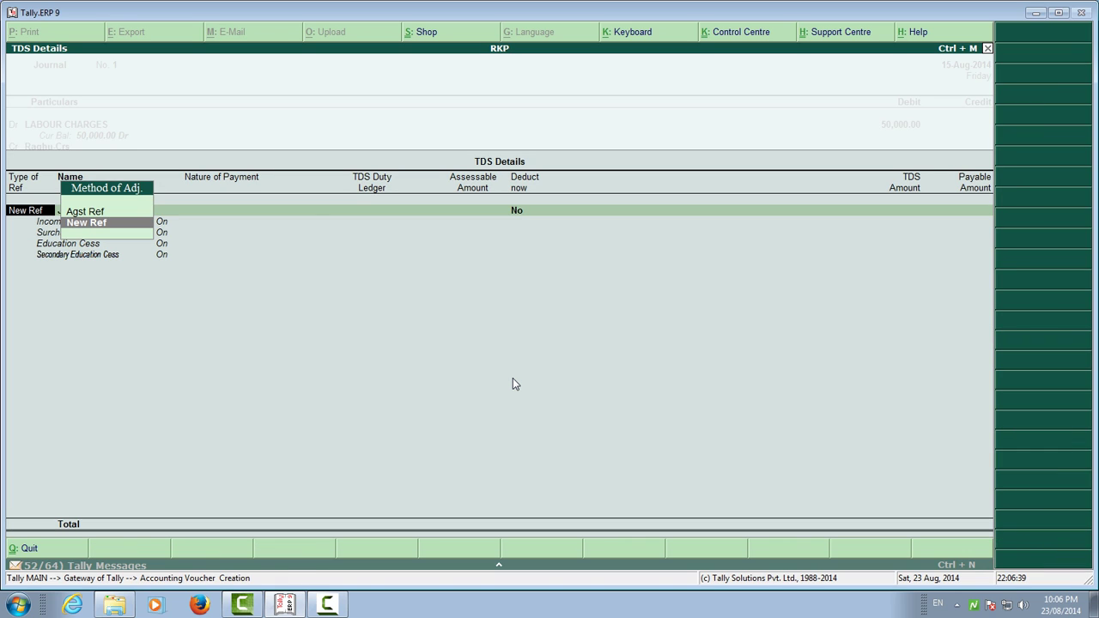
key(Return)
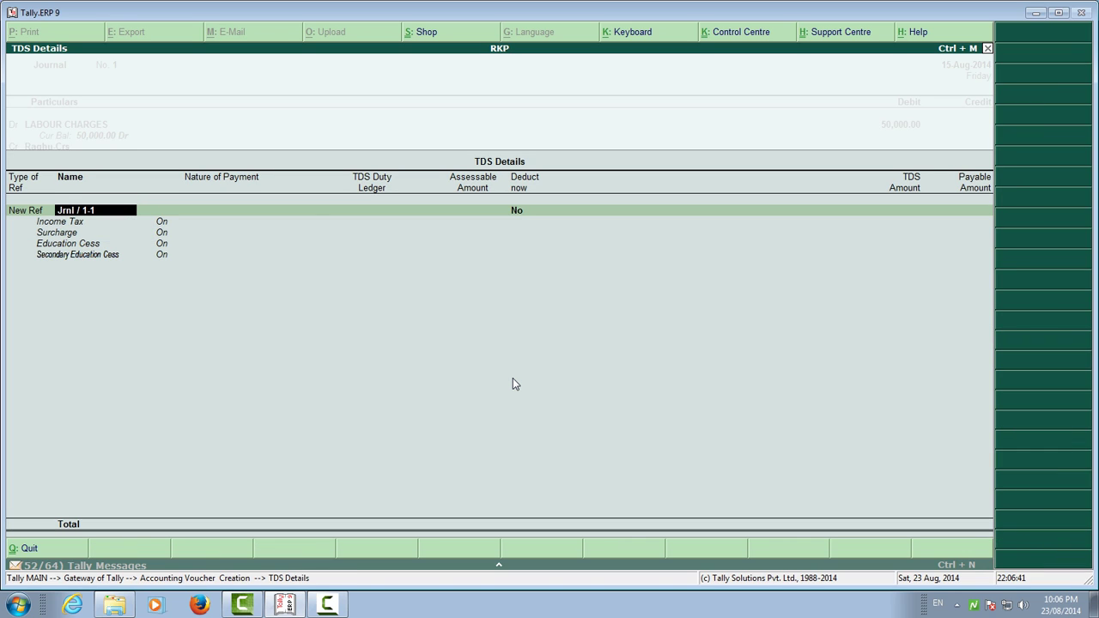
key(Return)
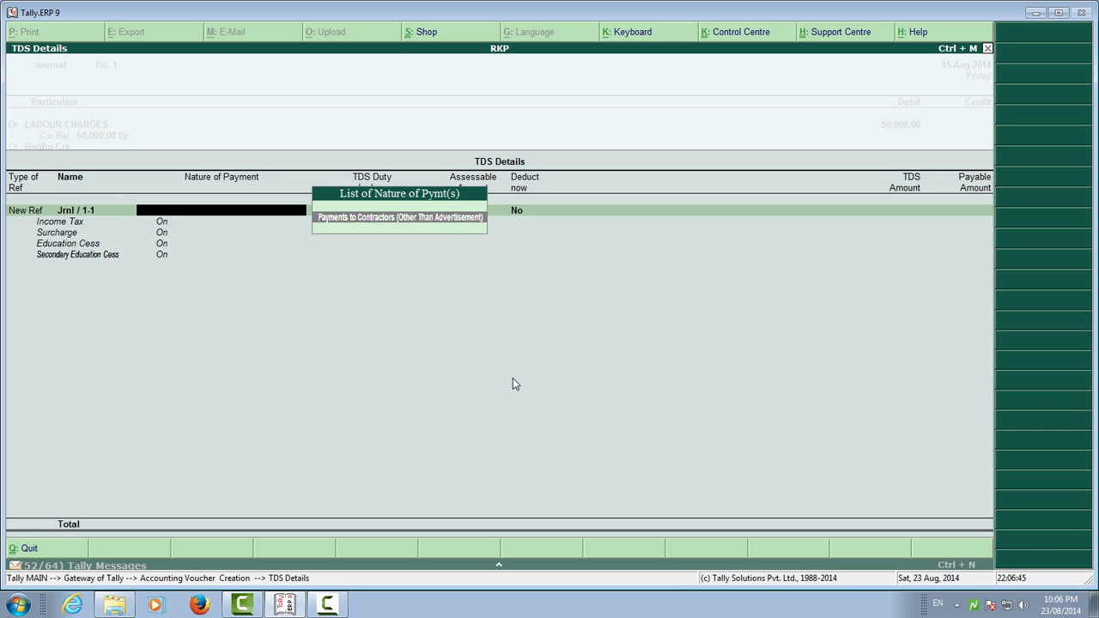
key(Return)
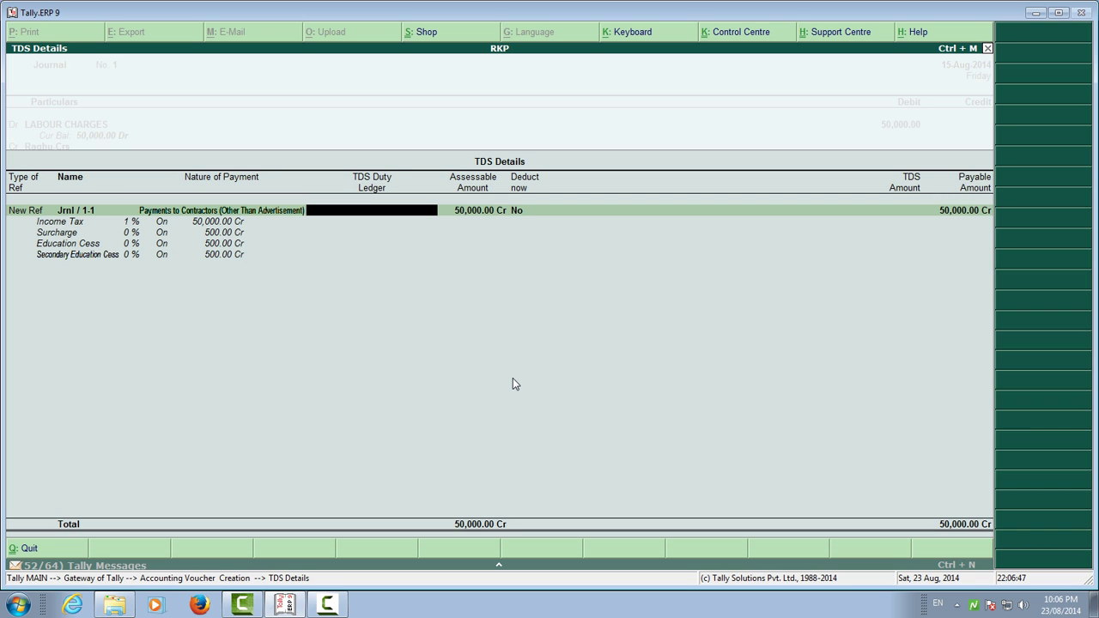
key(Return)
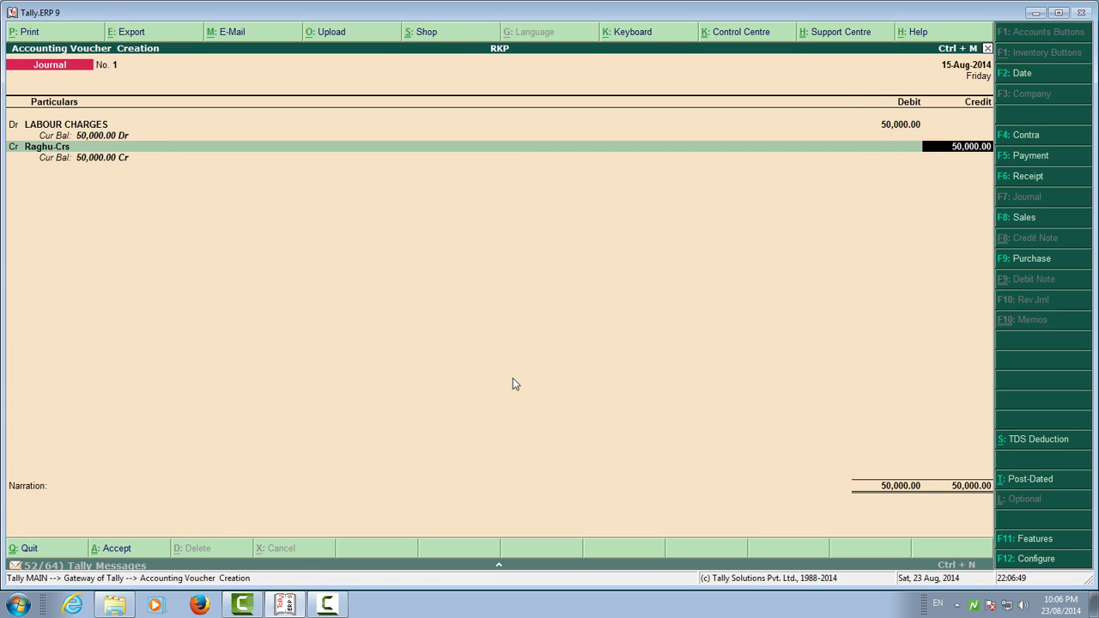
Recheck the credited creditor's TDS details up to the TDS duty ledger, then return to the credit line's ledger selection
key(BackSpace)
key(Return)
key(Return)
key(Return)
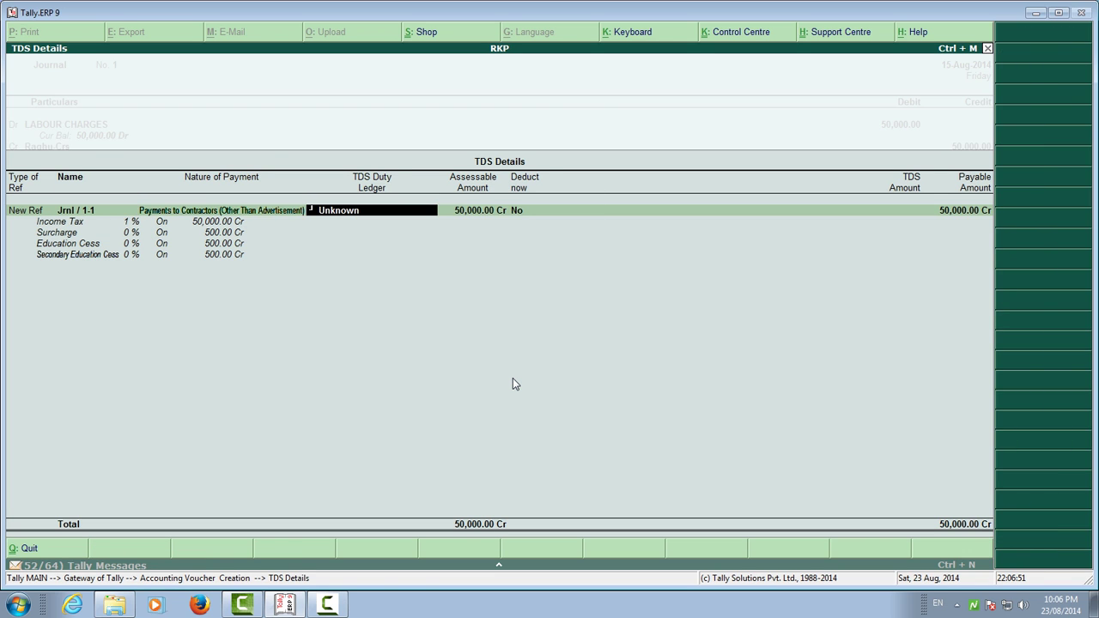
key(Return)
key(BackSpace)
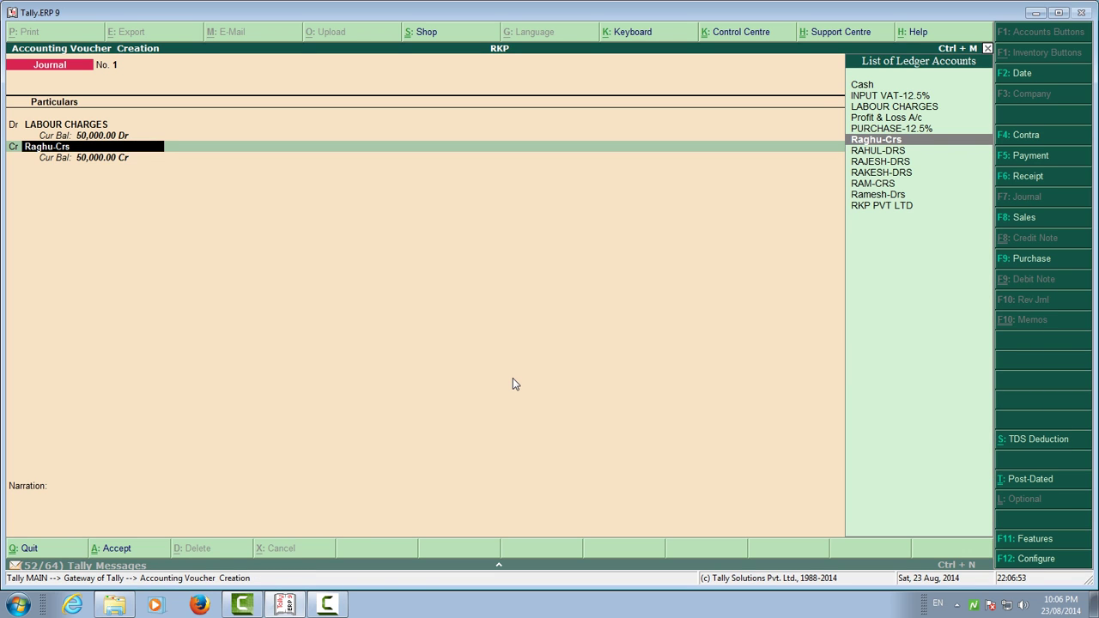
From the creditor's TDS duty ledger selection, create a ledger named TDS ON CONTRACT under the Duties & Taxes group
key(Return)
key(Return)
key(Return)
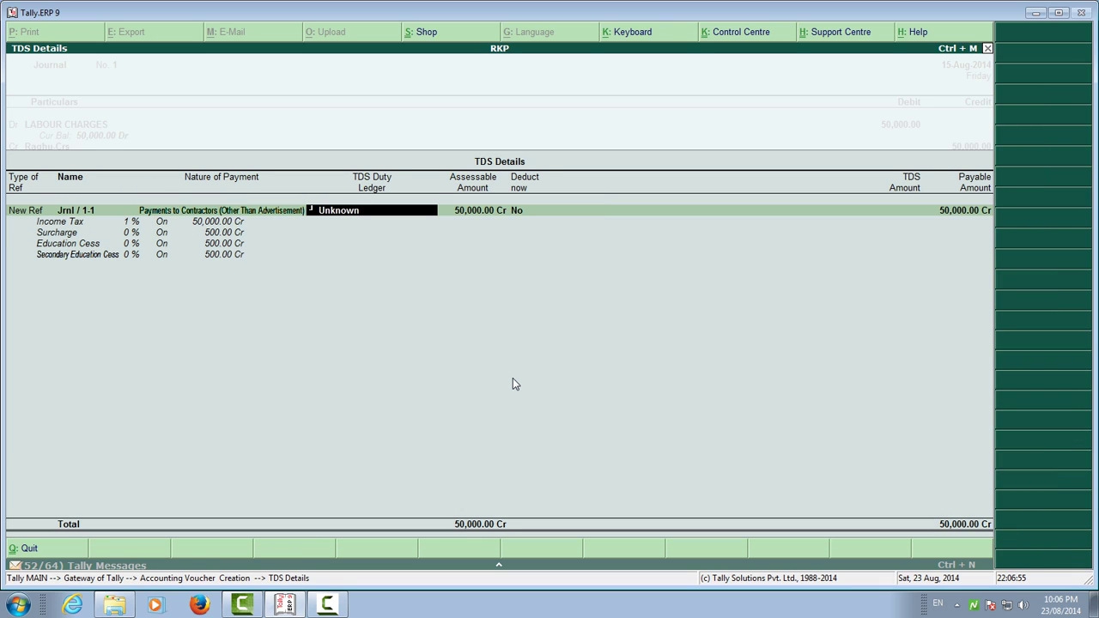
key(alt+c)
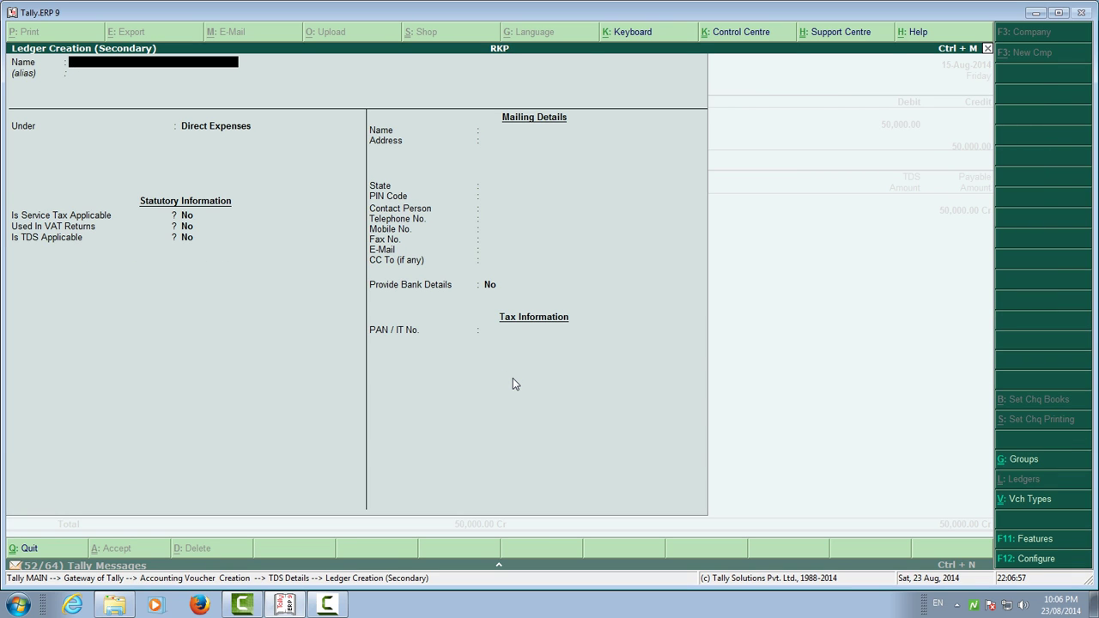
text(TDS ON CONTRACT)
key(Return)
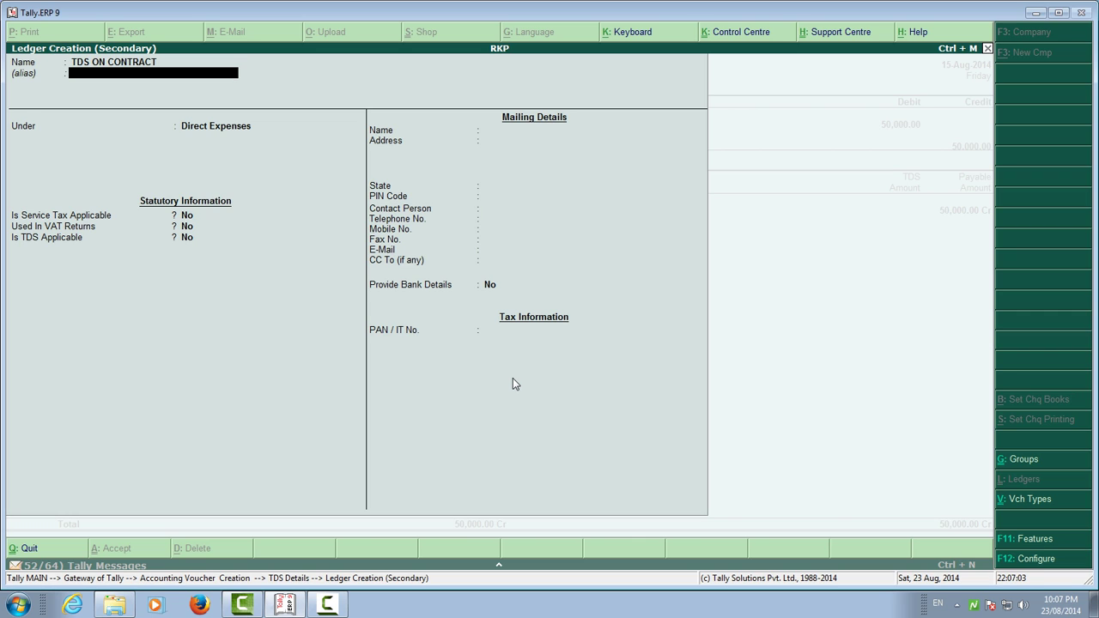
key(Return)
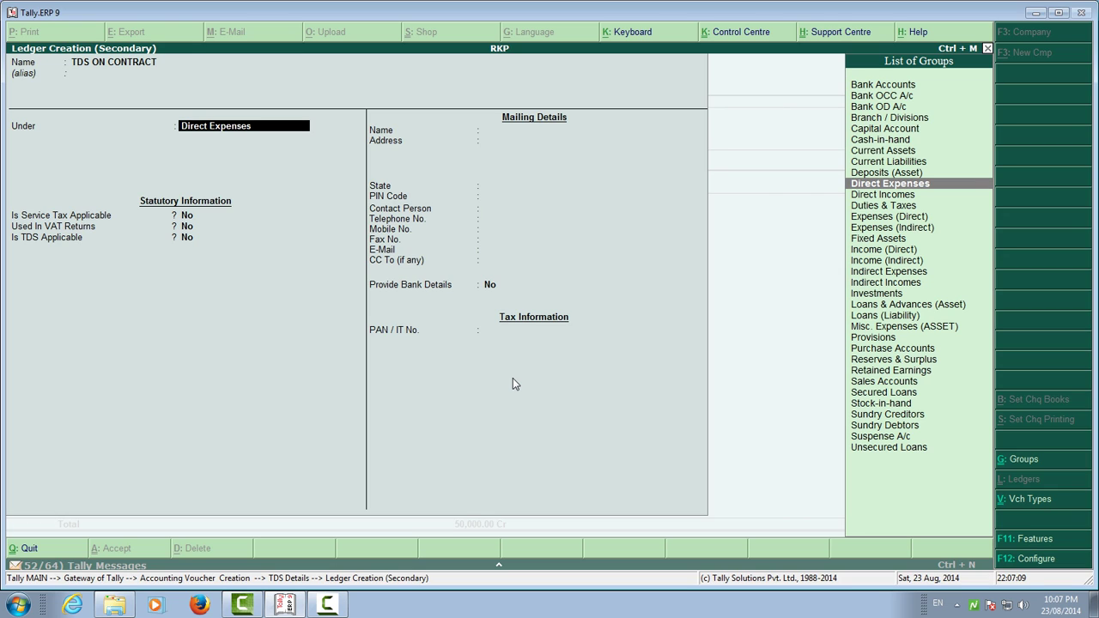
text(DU)
key(Return)
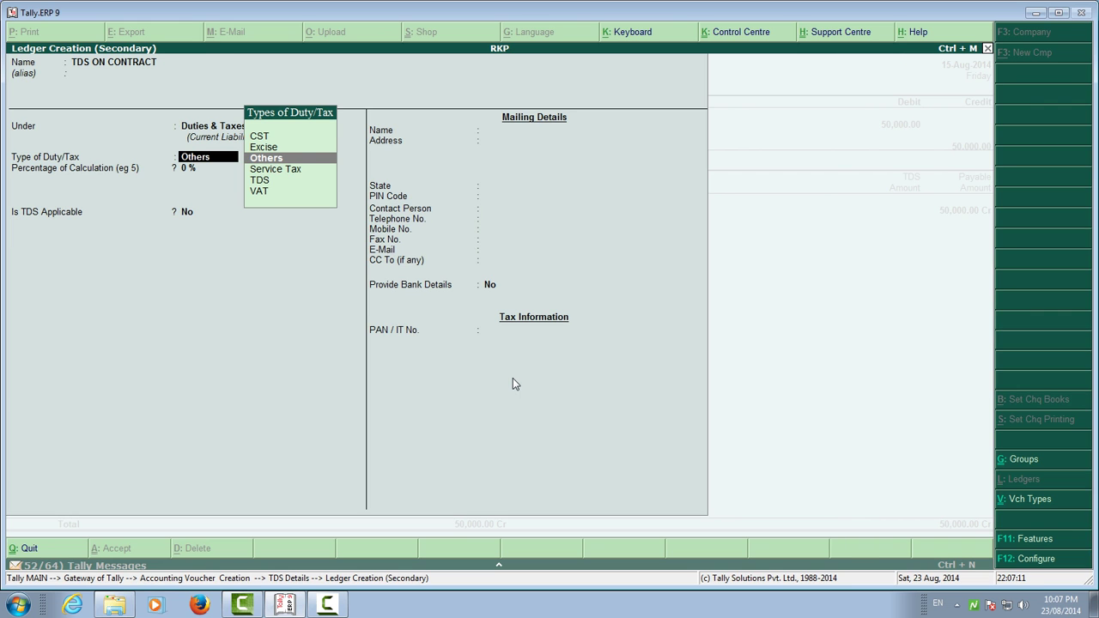
Set the new ledger's duty type to TDS with nature of payment Payments to Contractors (Other Than Advertisement), and accept the ledger
key(Down)
key(Down)
key(Return)
key(Down)
key(Down)
key(Down)
key(Down)
key(Down)
key(Down)
key(Down)
key(Down)
key(Down)
key(Down)
key(Down)
key(Down)
key(Down)
key(Down)
key(Down)
key(Down)
key(Down)
key(Down)
key(Down)
key(Down)
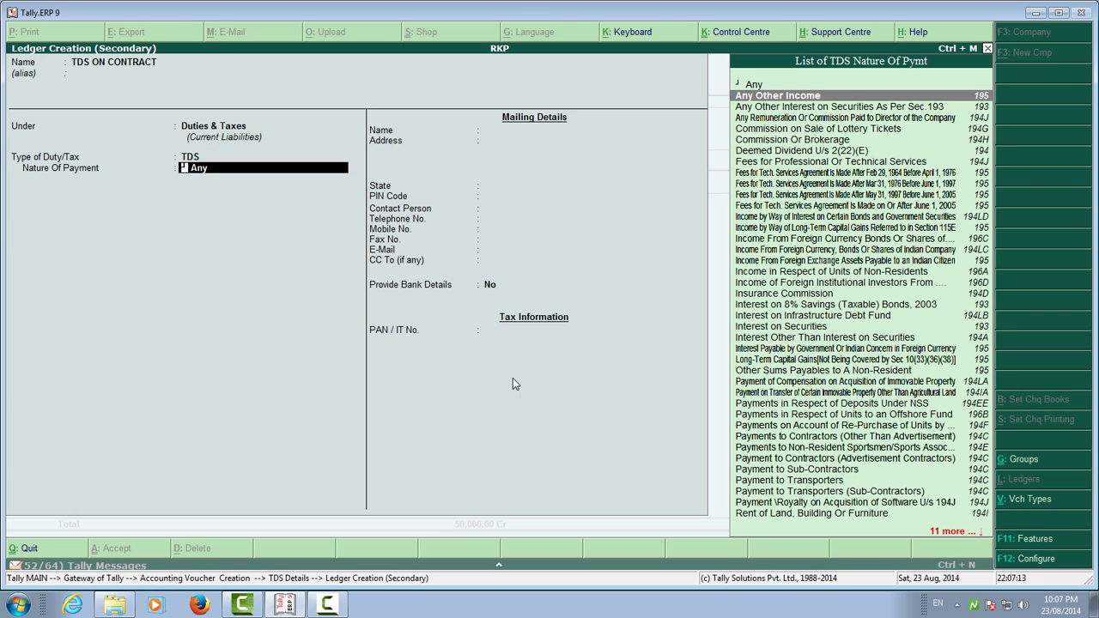
key(Down)
key(Down)
key(Down)
key(Down)
key(Down)
key(Down)
key(Down)
key(Down)
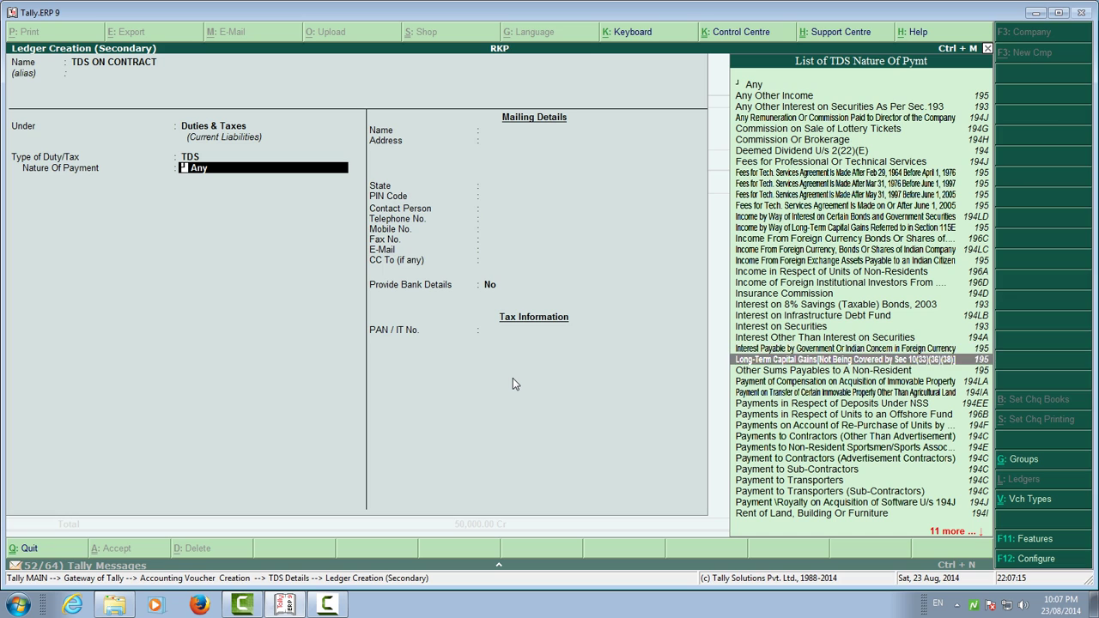
key(Return)
key(Return)
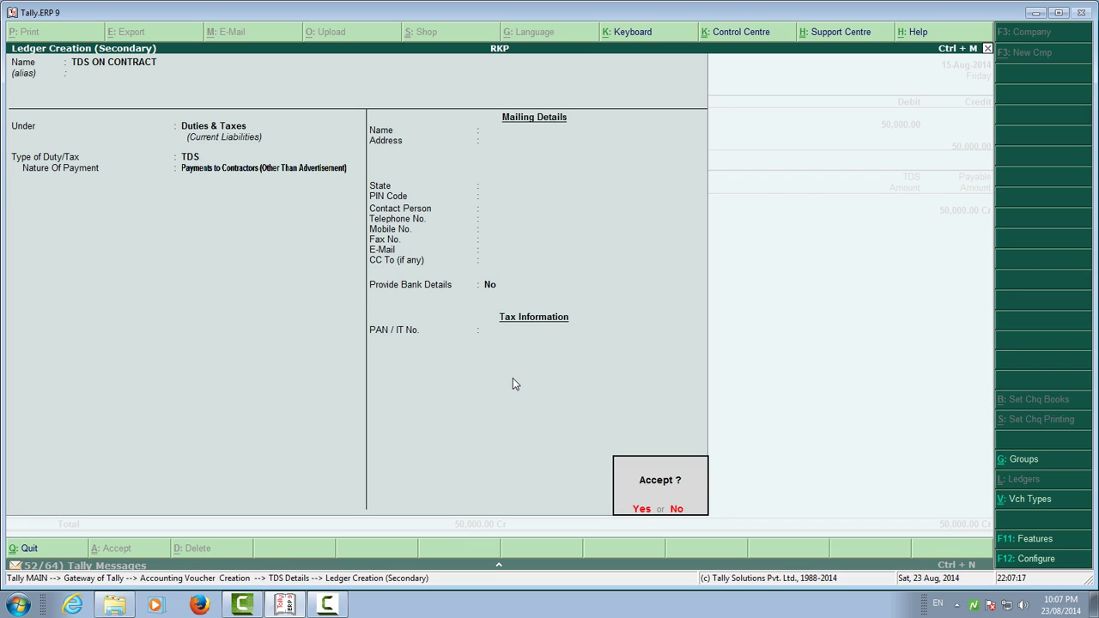
key(Return)
Accept the creditor's TDS deduction against TDS ON CONTRACT and enter bill reference New Ref 1 for 50,000 Cr
key(Return)
key(Return)
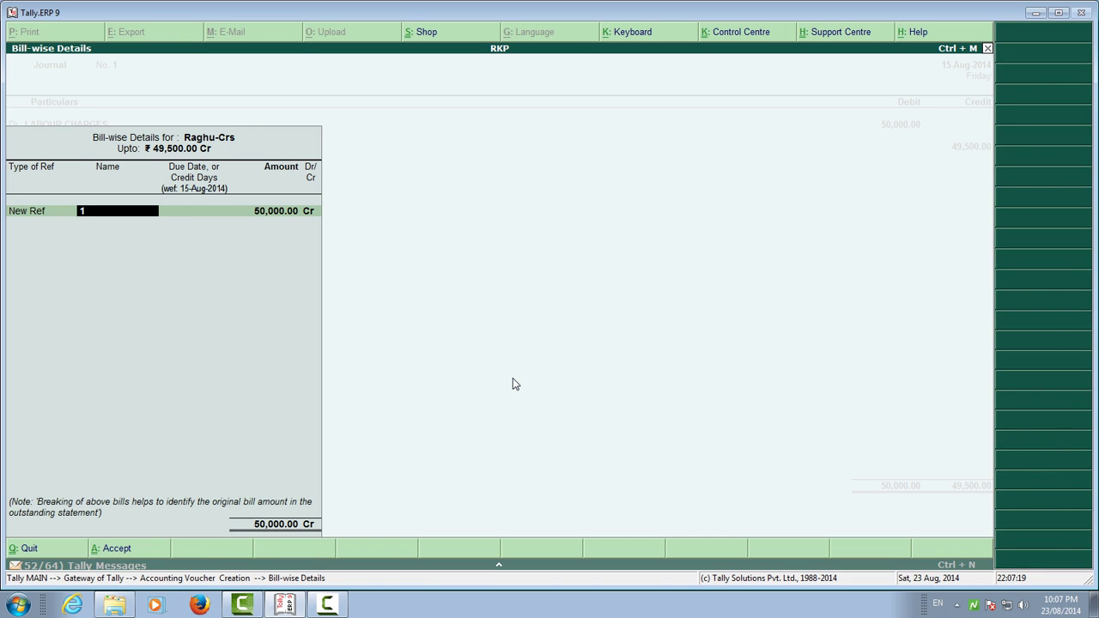
key(Return)
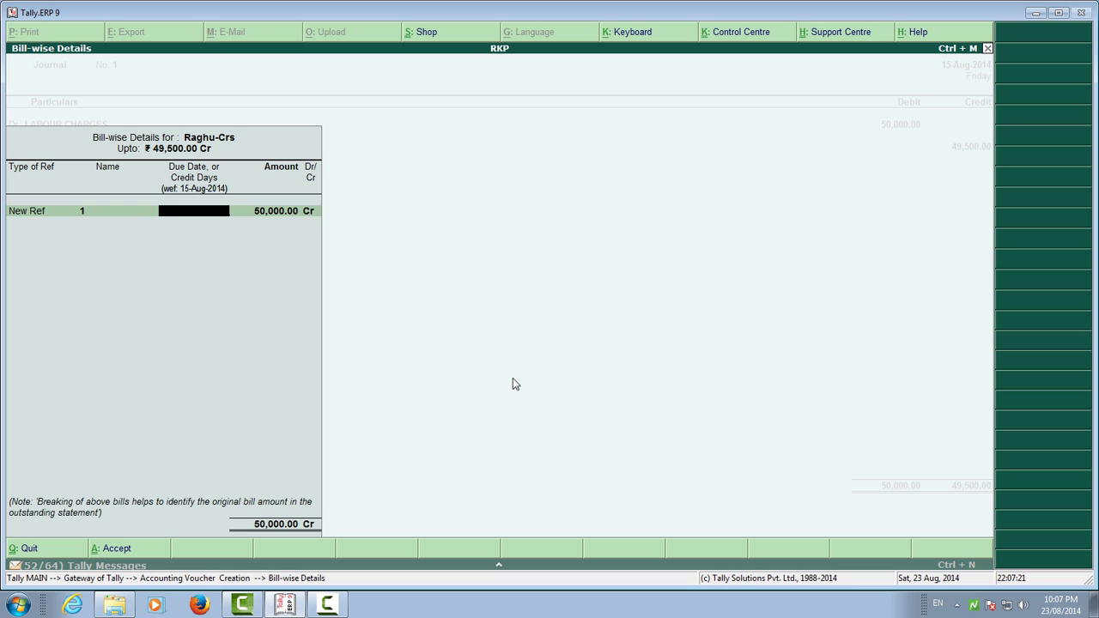
key(Return)
key(Return)
key(Return)
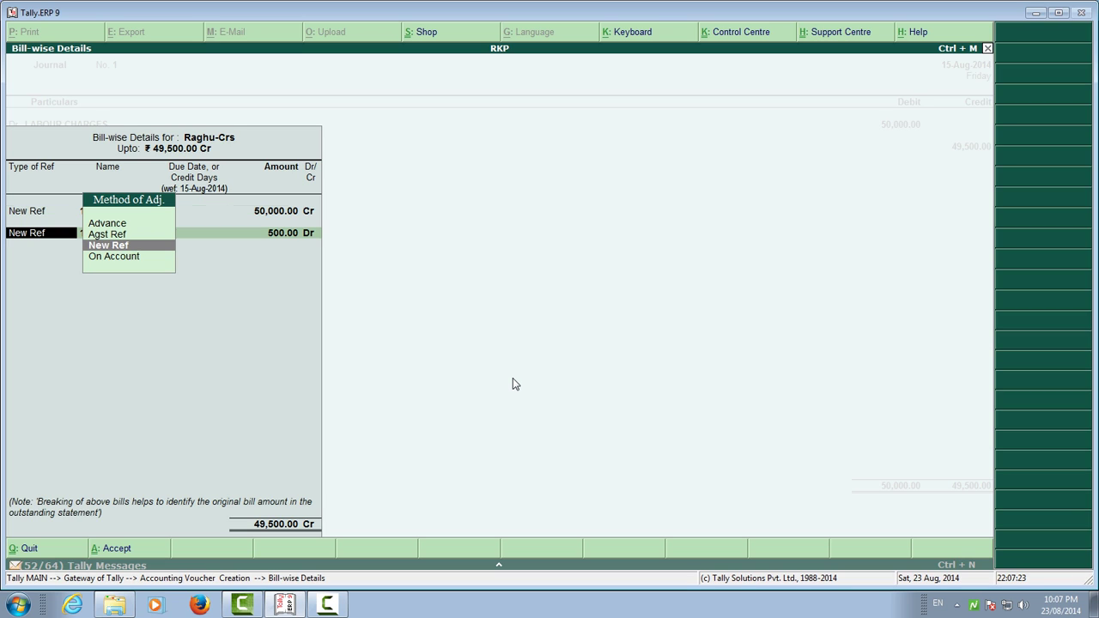
Recheck the 50,000 Cr bill reference, then accept the creditor's bill-wise details including New Ref 1 for 500 Dr
key(BackSpace)
key(BackSpace)
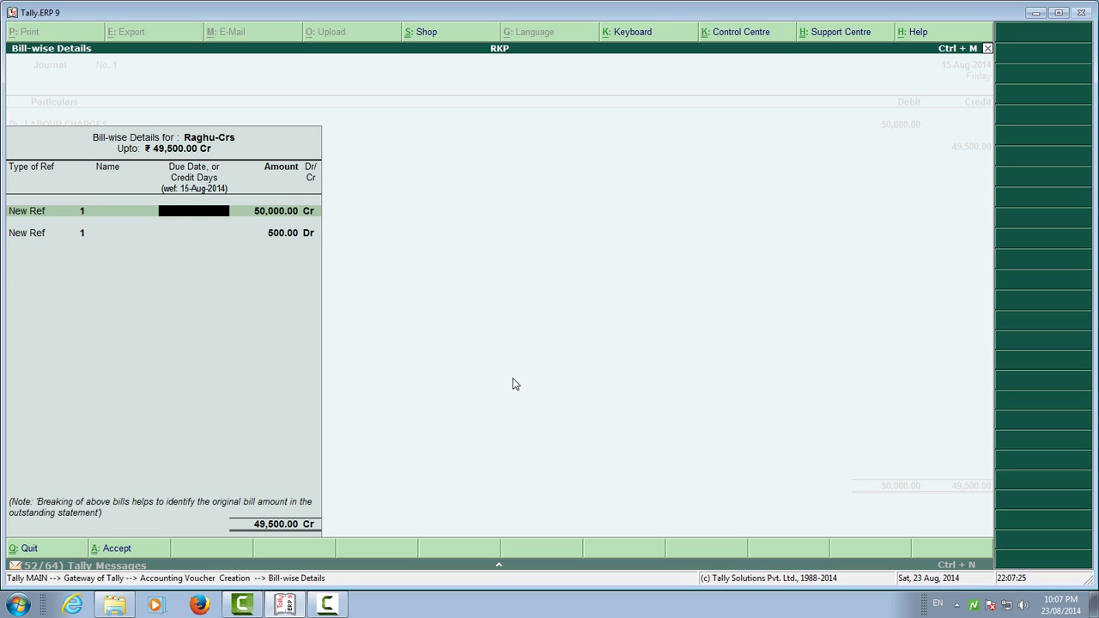
key(Return)
key(BackSpace)
key(BackSpace)
key(BackSpace)
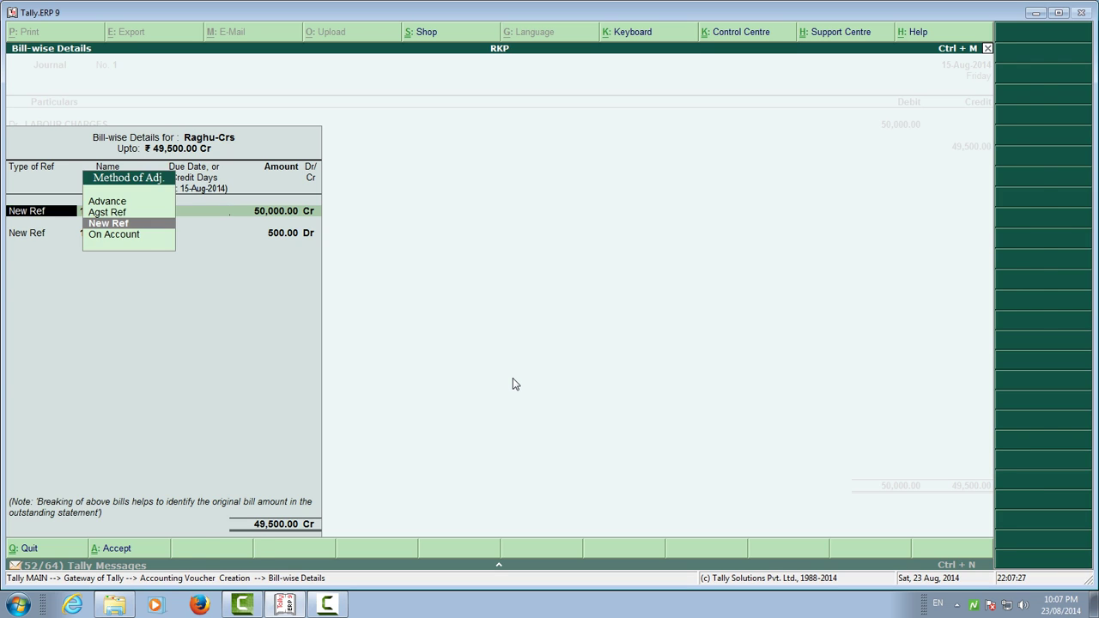
key(ctrl+a)
key(Return)
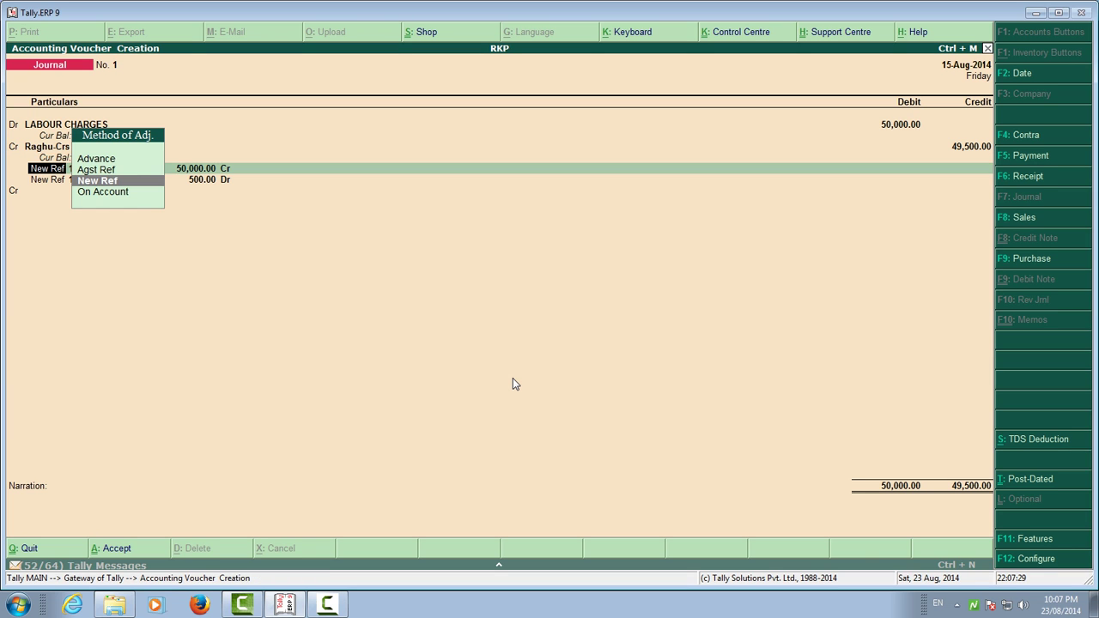
Look over the creditor's bill references in the journal and go back to the LABOUR CHARGES debit amount
key(Return)
key(Return)
key(Return)
key(Return)
key(BackSpace)
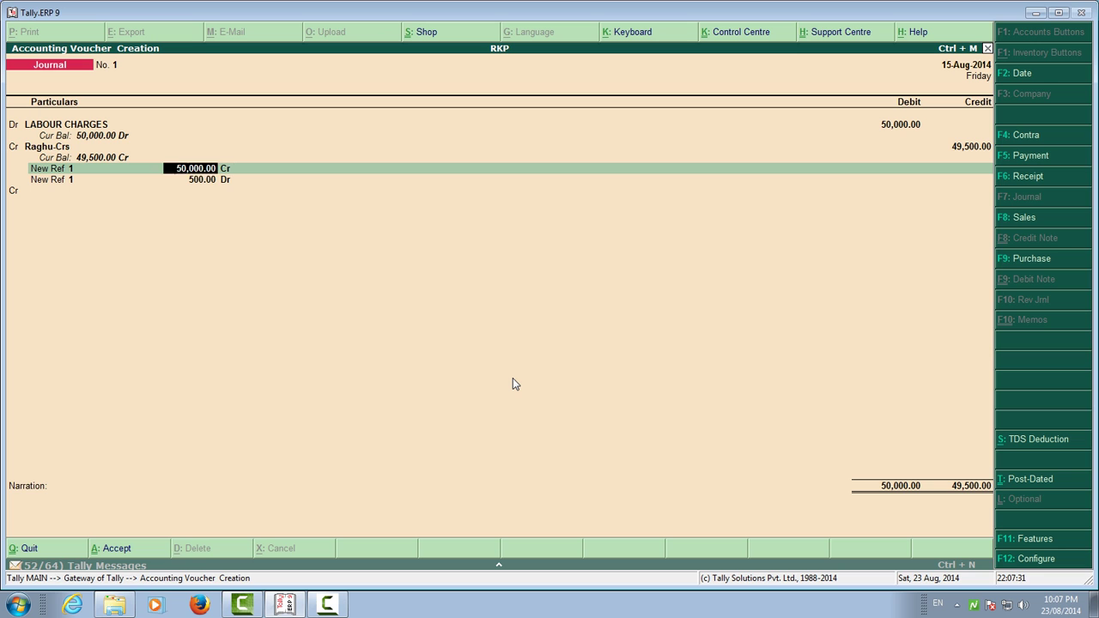
key(BackSpace)
key(BackSpace)
key(ctrl+a)
key(BackSpace)
key(Return)
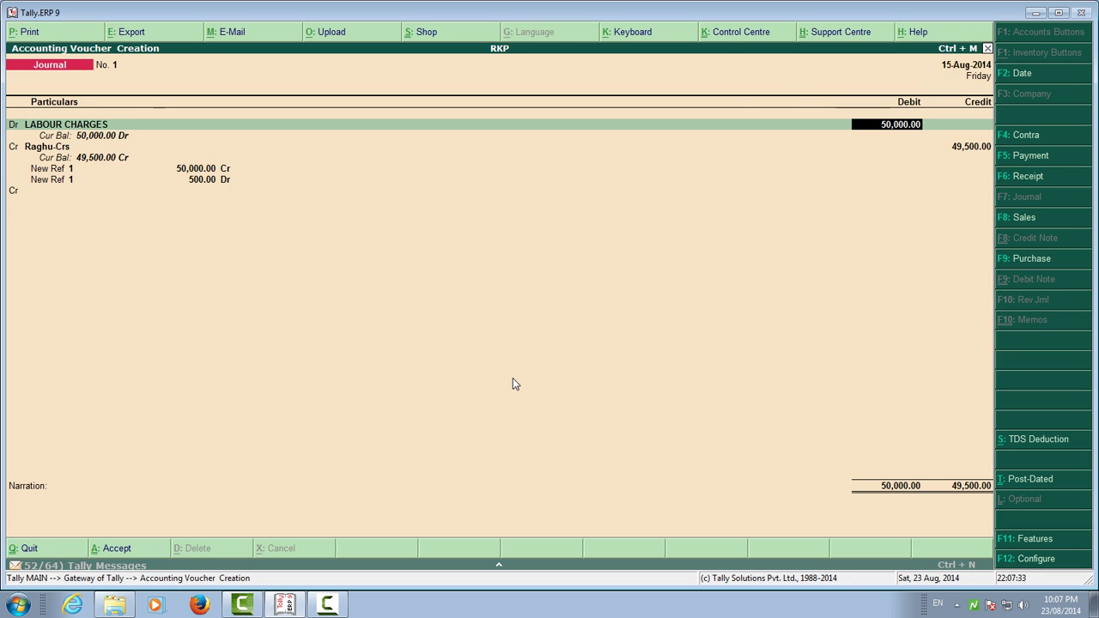
Reopen the creditor's TDS details and examine the duty ledger, nature of payment, TDS amount and payable amount
key(Return)
key(Return)
key(Return)
key(Return)
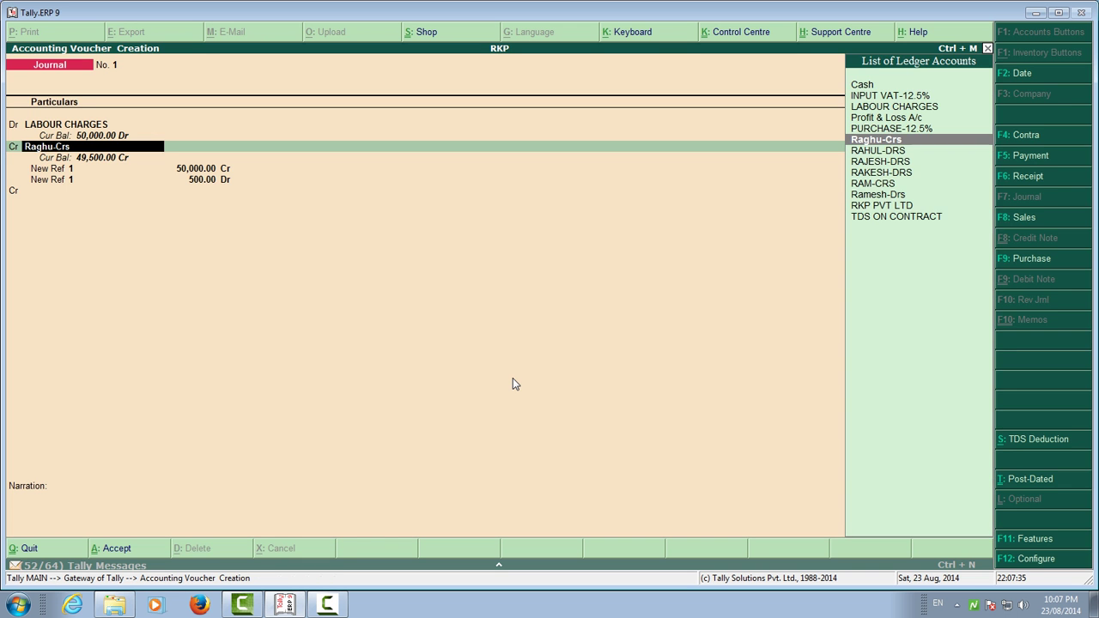
key(Return)
key(Return)
key(Return)
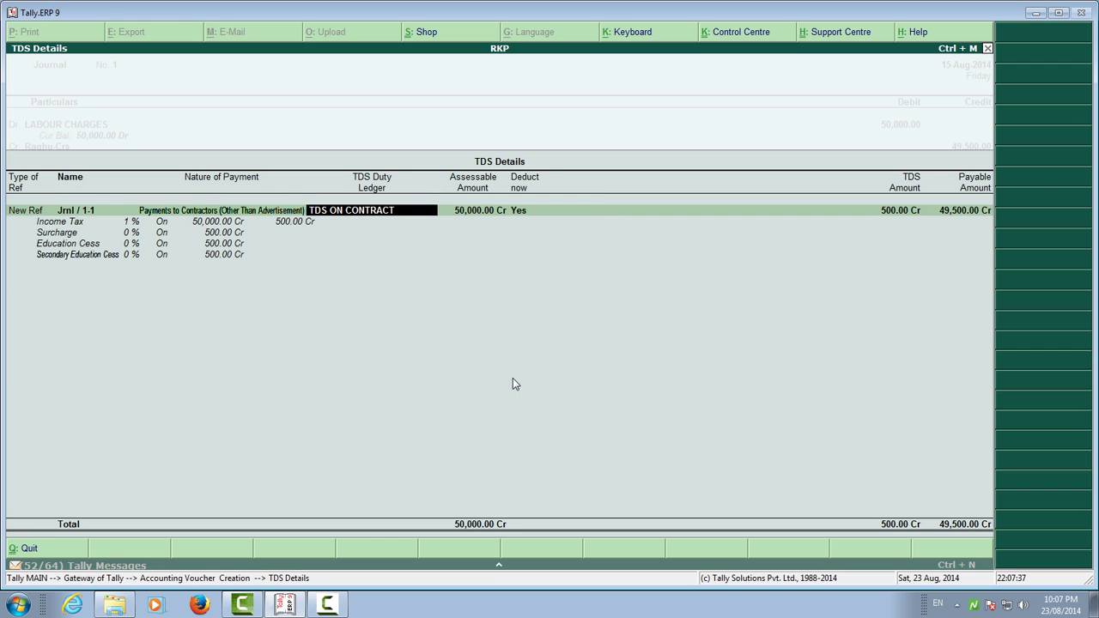
key(Return)
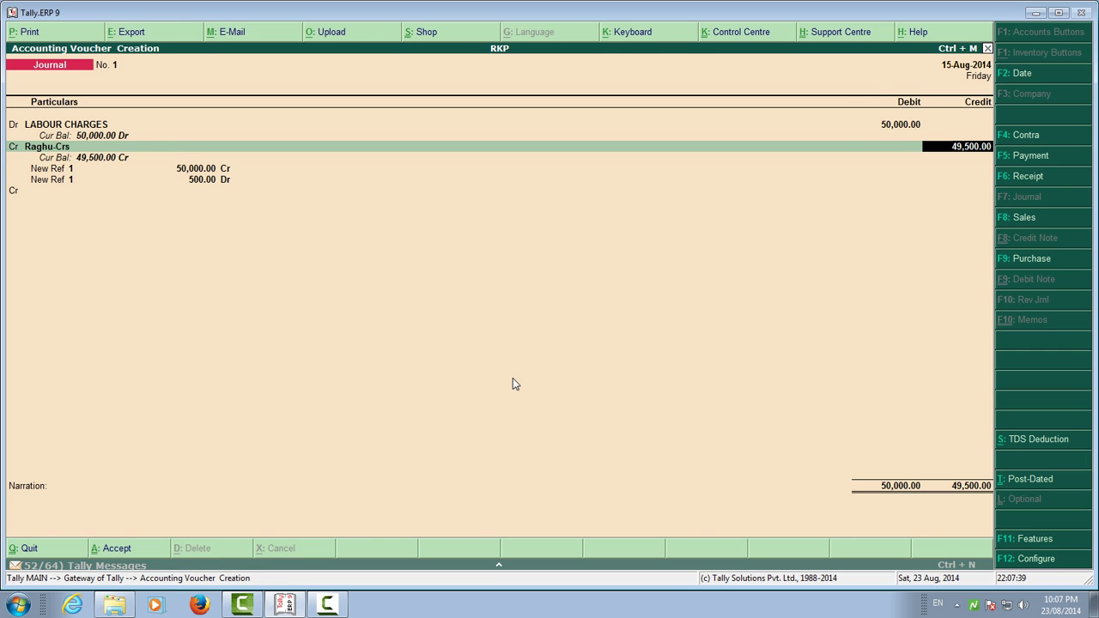
key(Return)
key(Return)
key(Return)
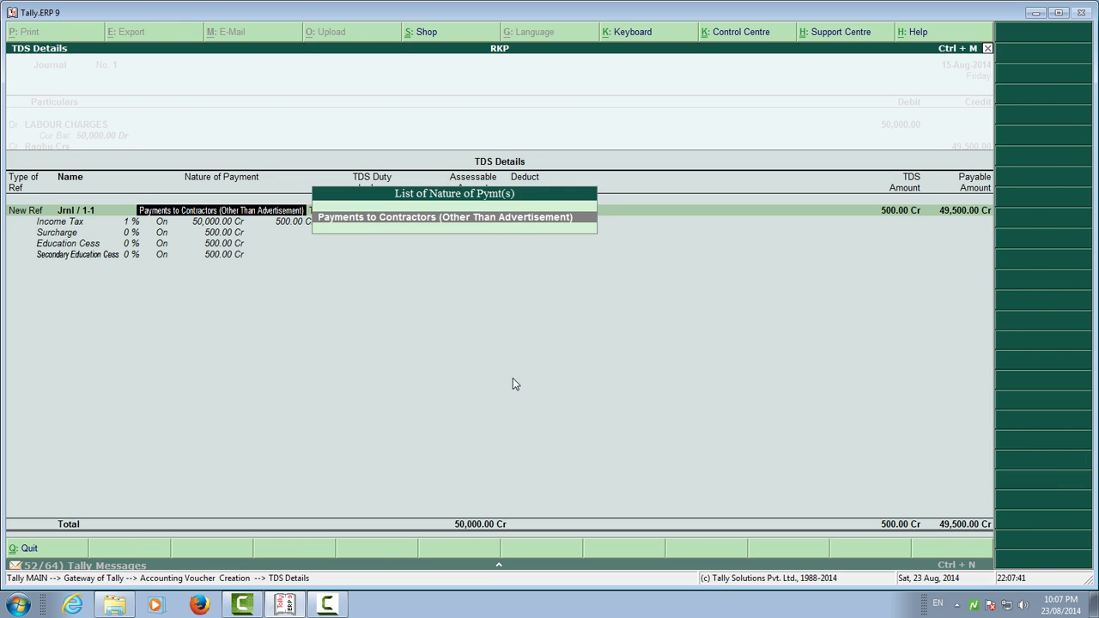
key(Return)
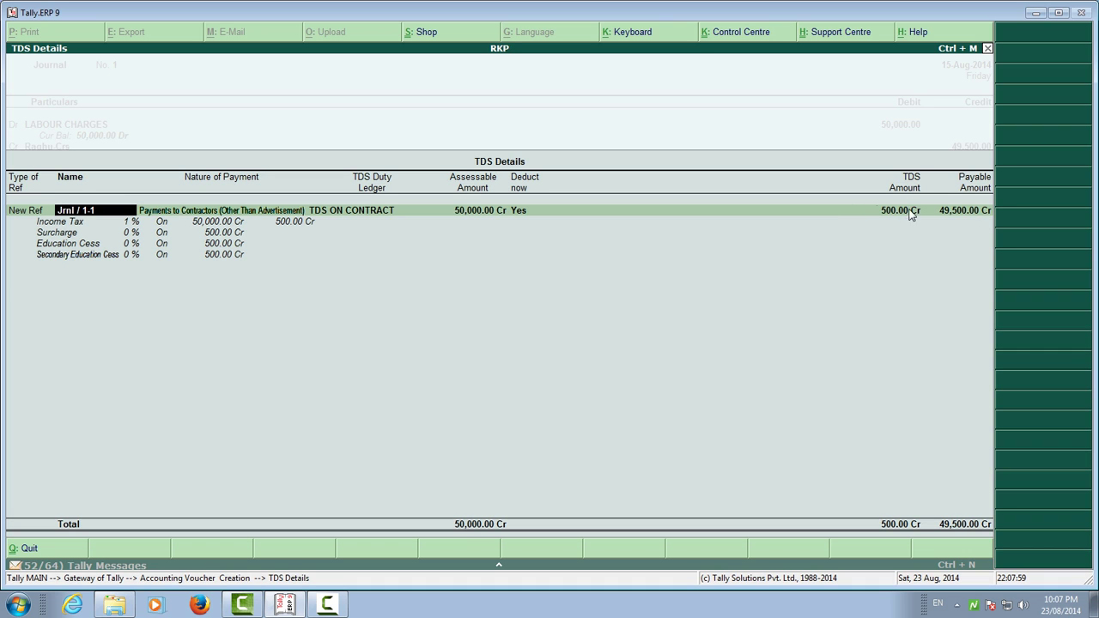
Accept the creditor's TDS details and confirm both New Ref 1 lines, 50,000 Cr and 500 Dr, in the journal
key(Return)
key(Return)
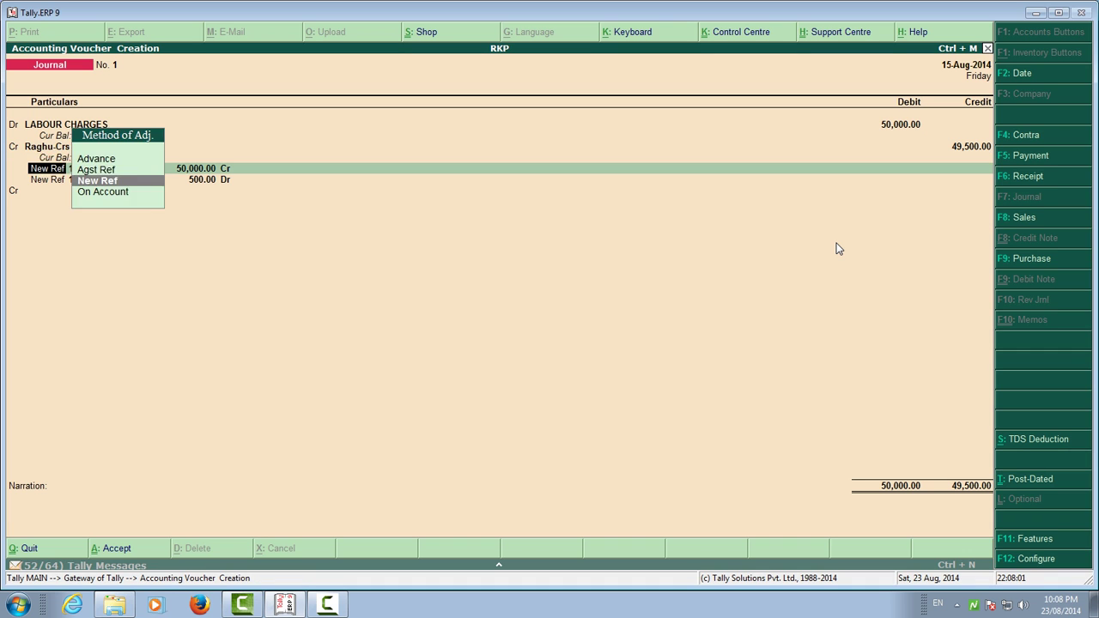
key(Return)
key(Return)
key(Return)
key(Return)
key(Return)
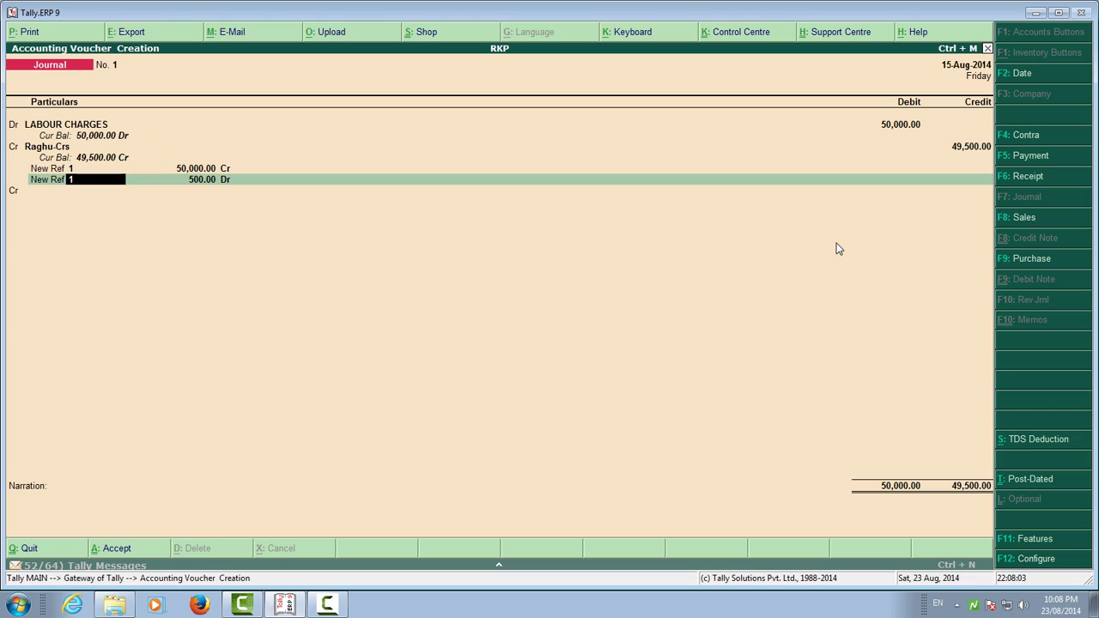
key(Return)
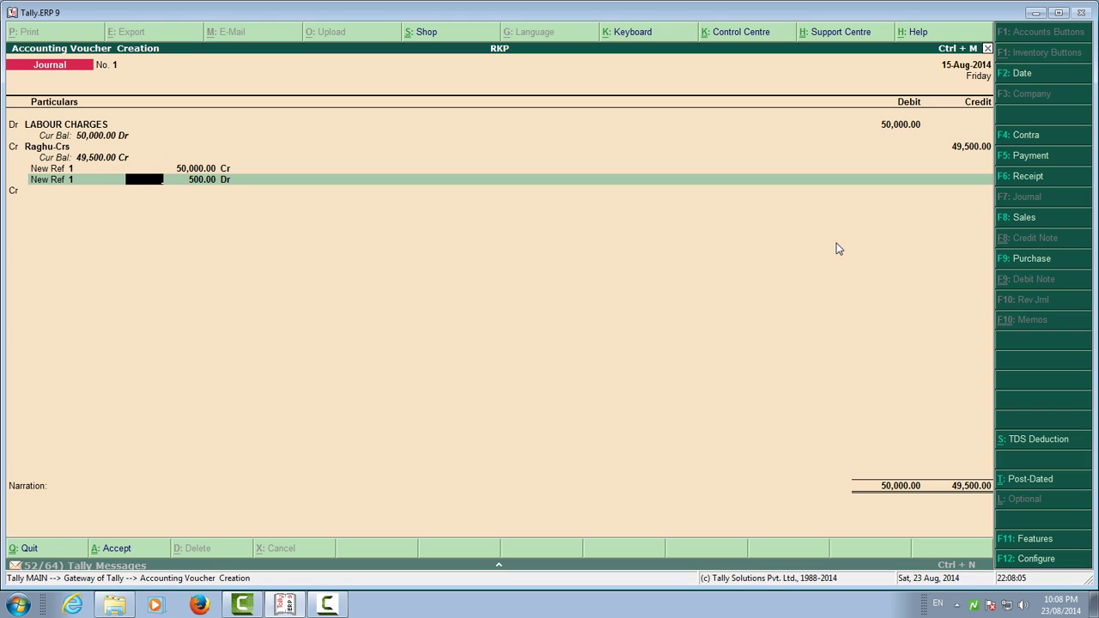
key(Return)
key(Return)
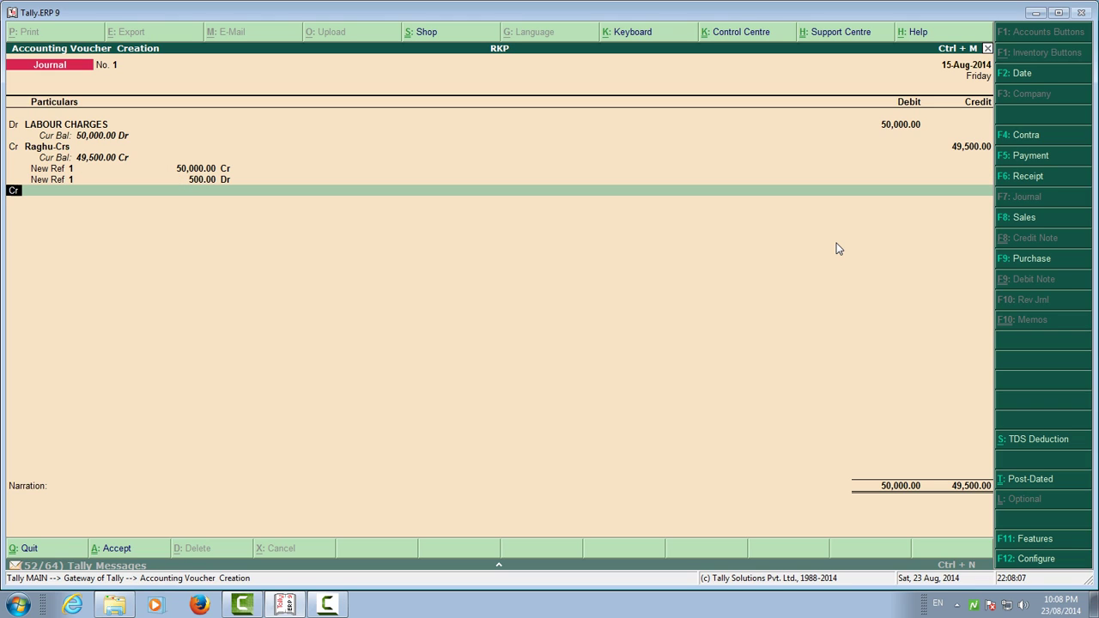
Credit 500 to TDS ON CONTRACT and save the journal voucher
key(Return)
key(Return)
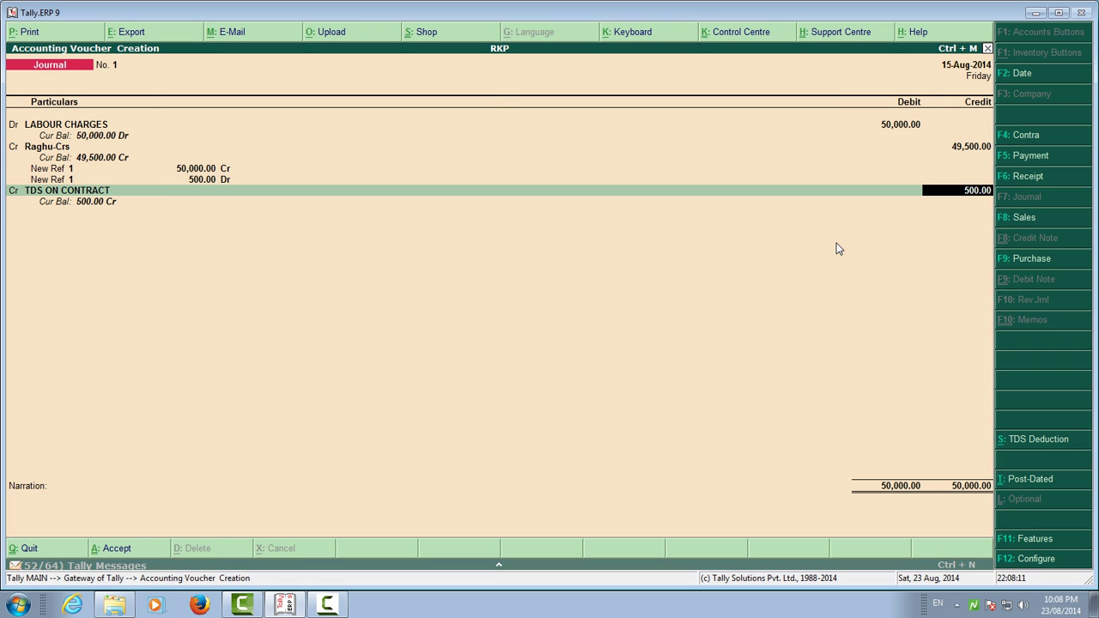
key(Return)
key(Return)
key(y)
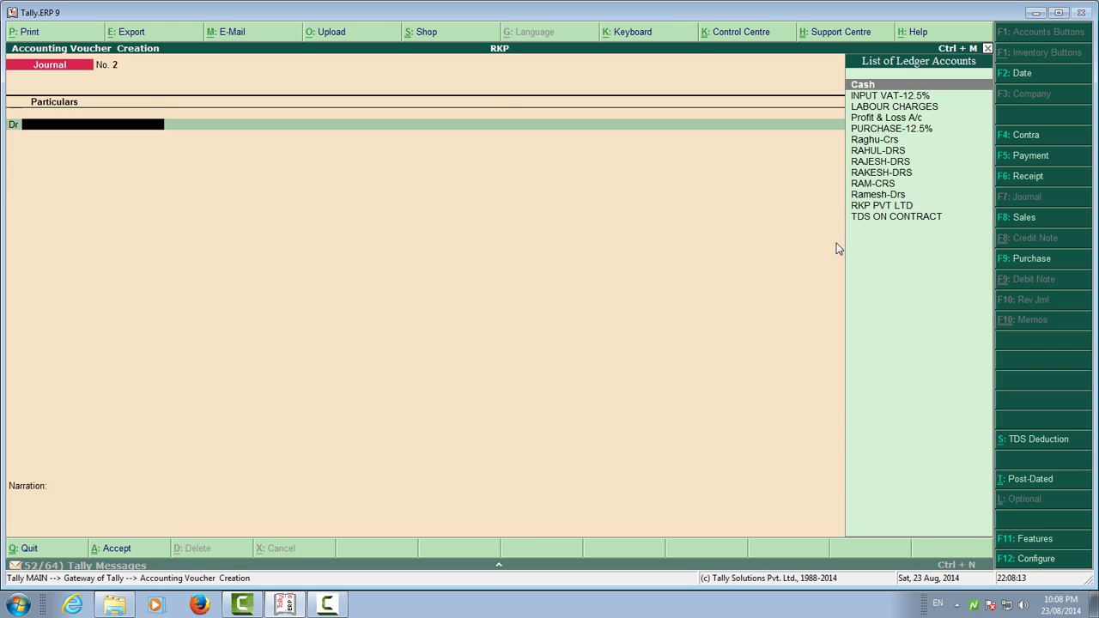
Leave voucher entry and open journal No. 1 for alteration by drilling down from Current Liabilities in the Balance Sheet
key(Escape)
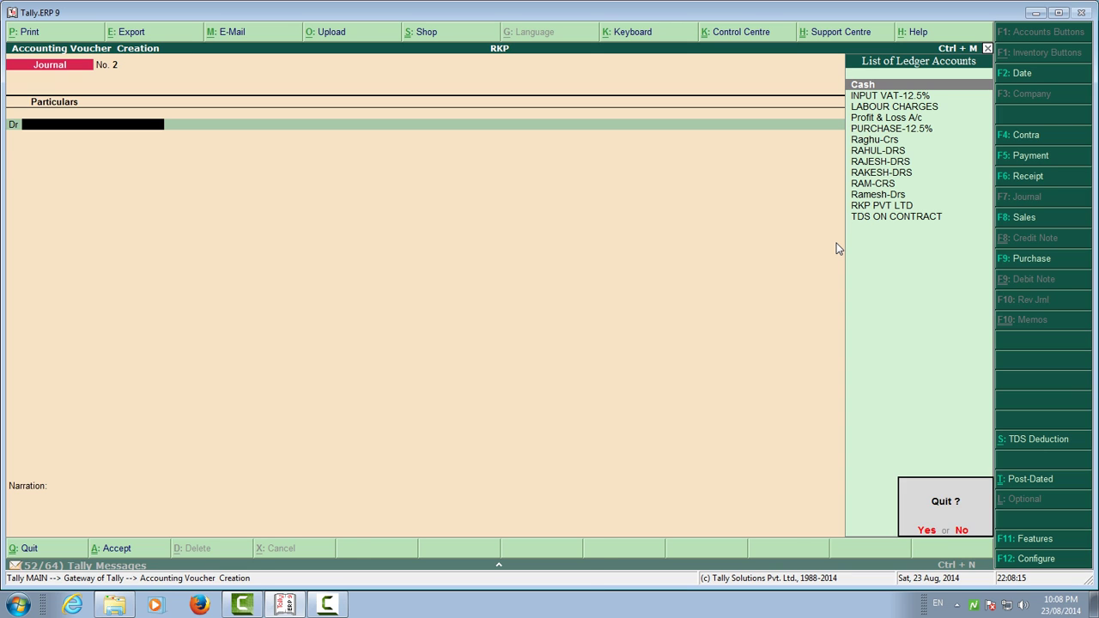
key(y)
key(b)
key(Down)
key(Down)
key(Down)
key(Down)
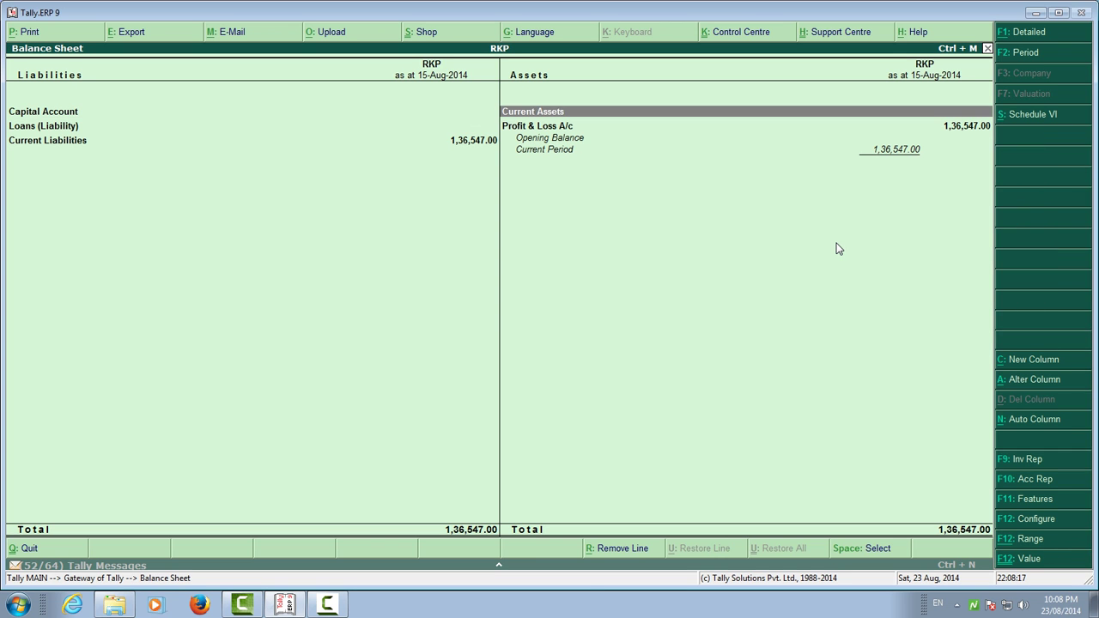
key(Return)
key(Return)
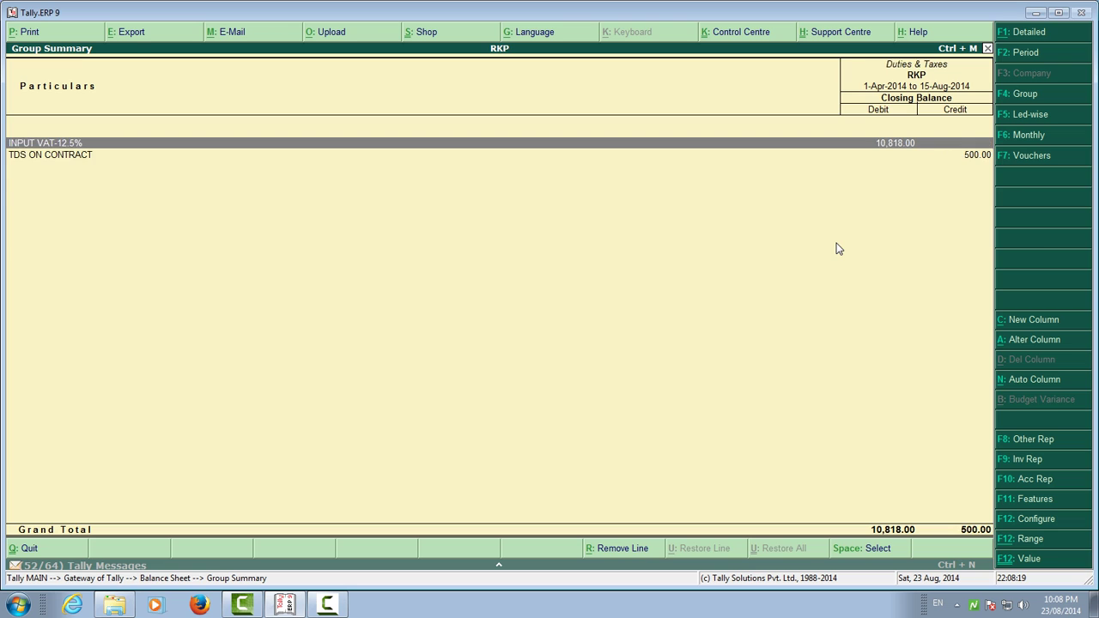
key(Return)
key(Return)
key(Return)
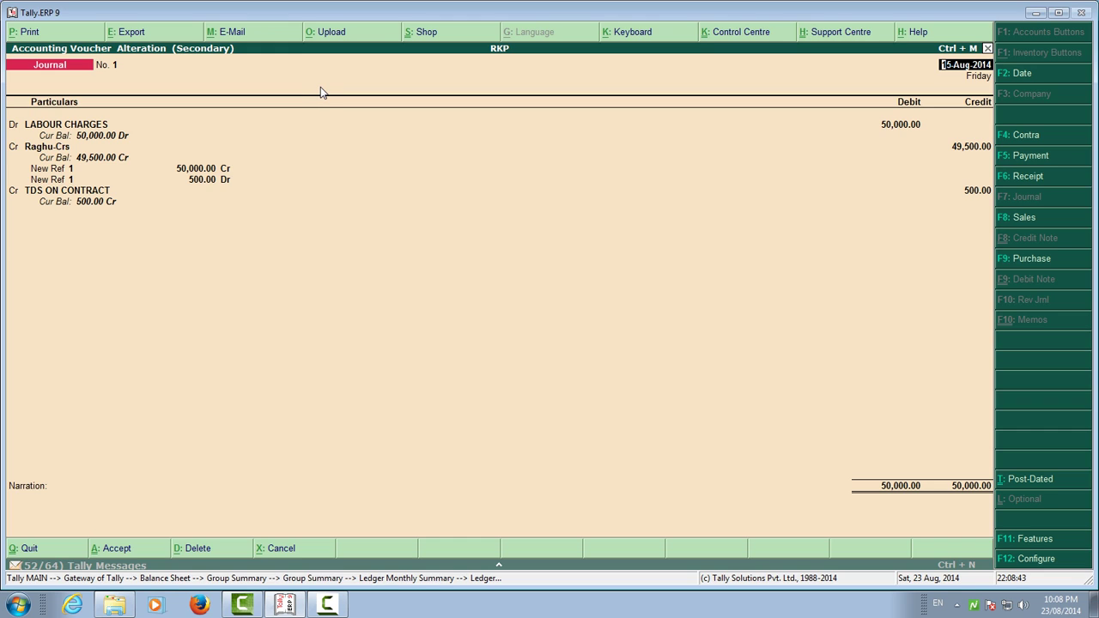
Set the creditor's credit amount to 50,000 in journal No. 1, keeping the 50,000 labour charges debit
key(Return)
key(Return)
key(Return)
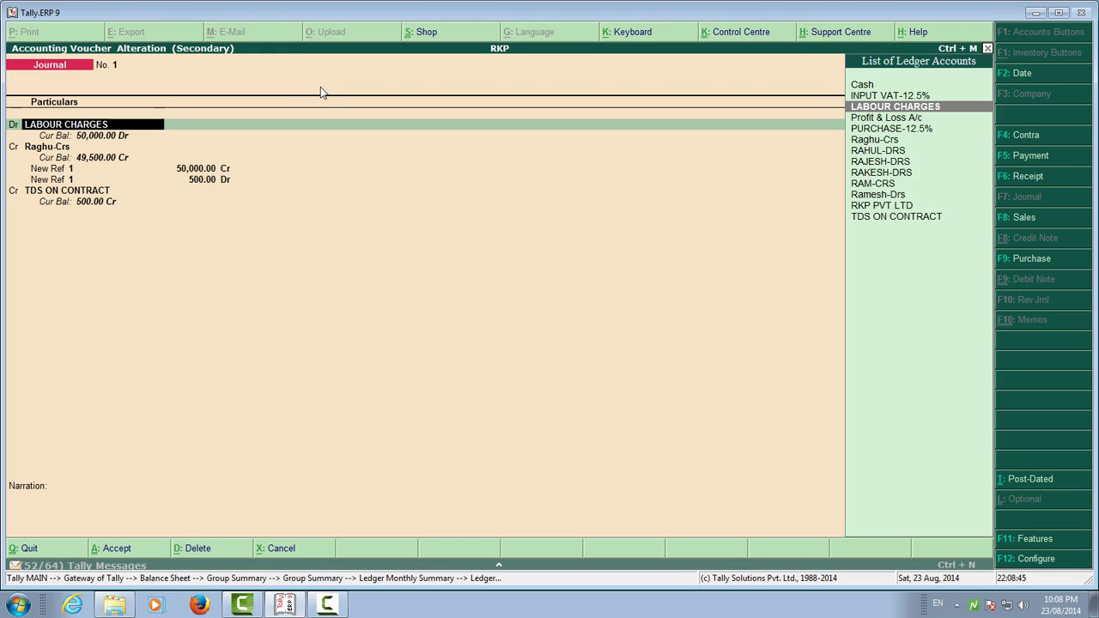
key(Return)
key(Return)
key(Return)
key(Return)
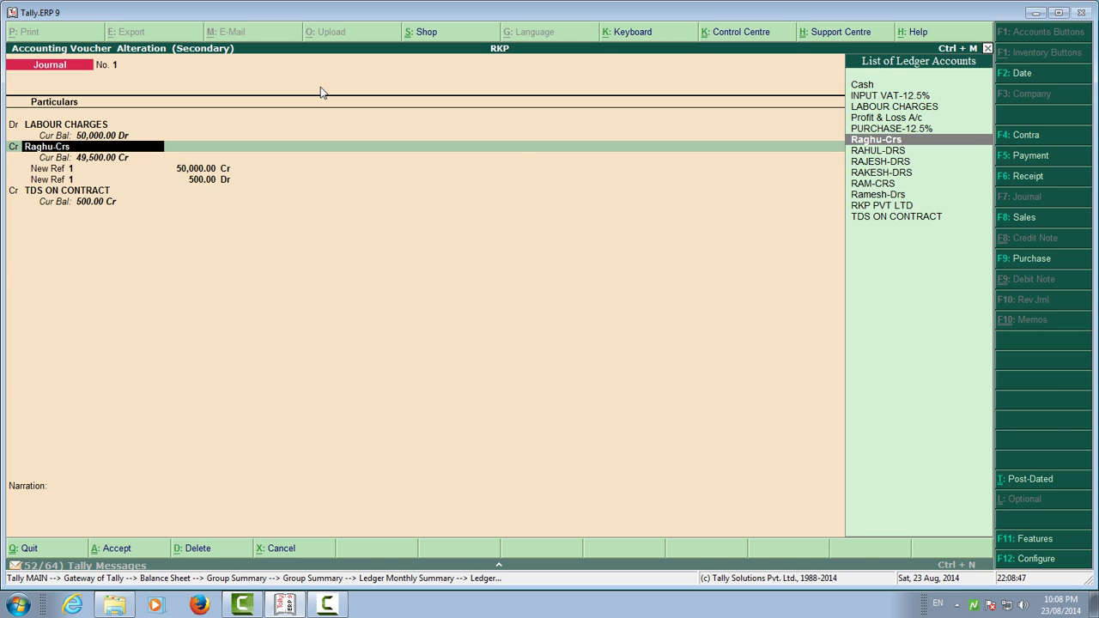
key(Return)
key(Return)
key(Return)
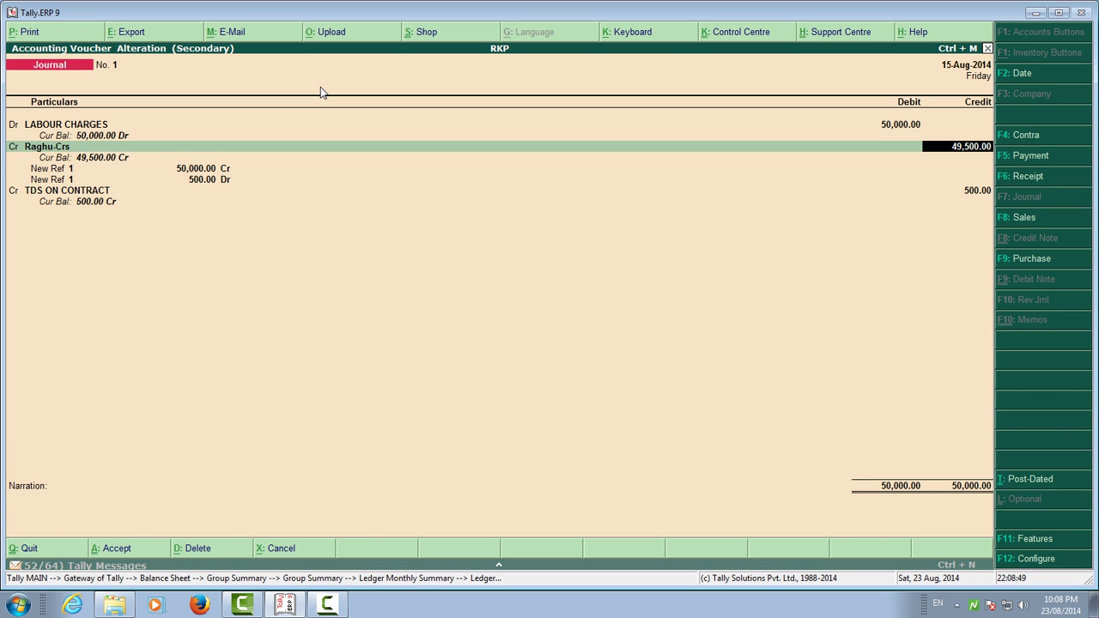
text(50000)
key(Return)
Reduce the creditor's bill-wise details to one New Ref 1 line of 50,000 Cr and save the journal without the TDS entry
key(Return)
key(Return)
key(Return)
key(Return)
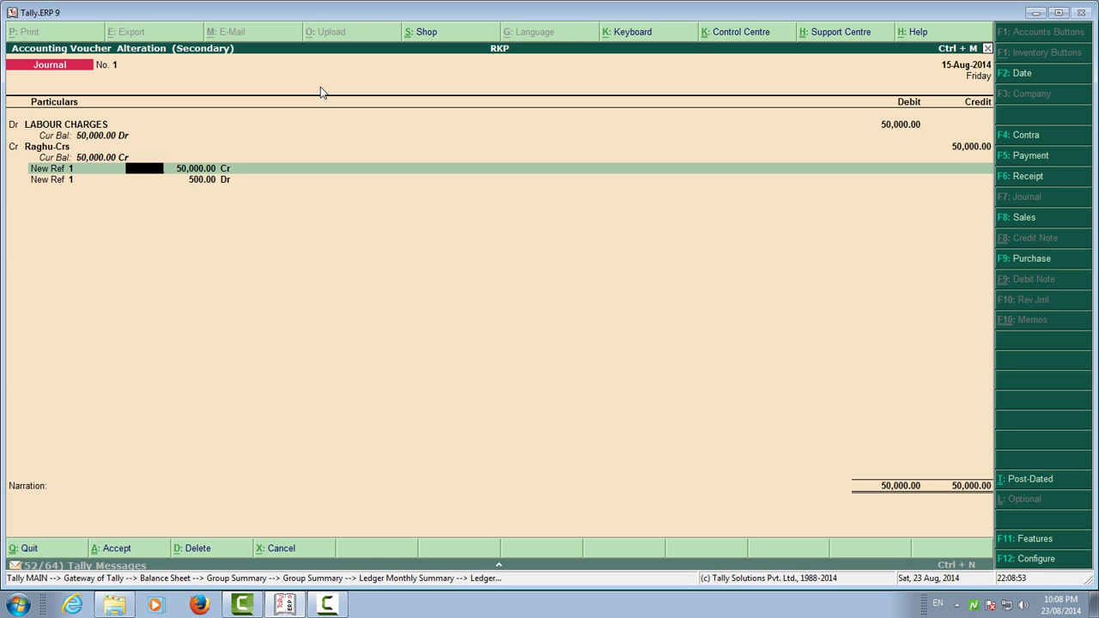
key(Return)
key(Return)
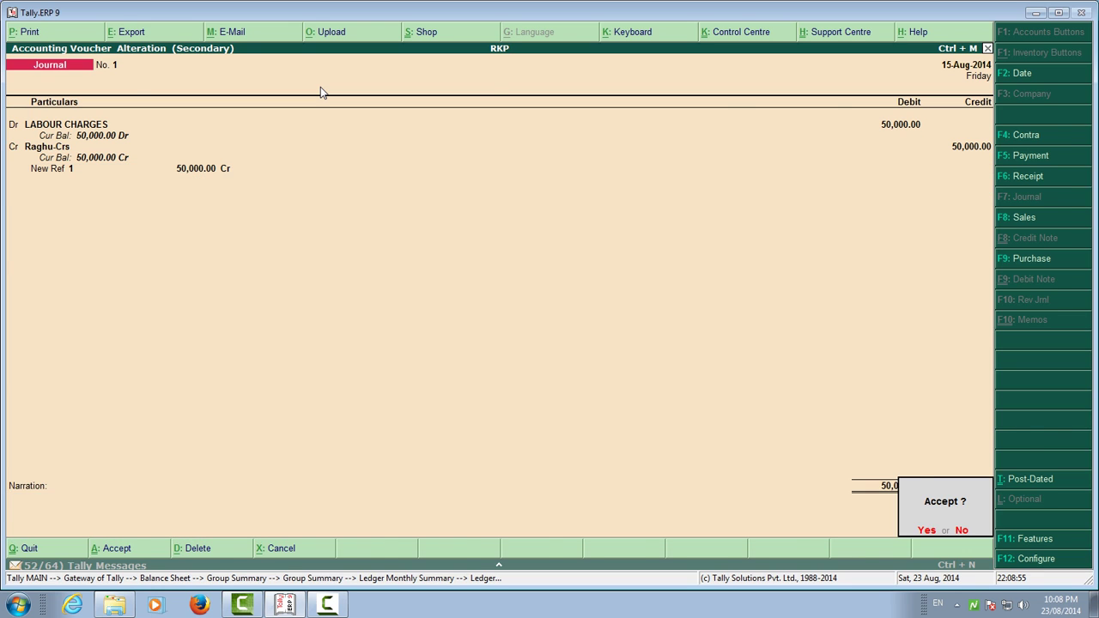
key(Return)
Leave the Balance Sheet reports and start a new journal voucher from the Gateway of Tally
key(Escape)
key(Escape)
key(Escape)
key(Escape)
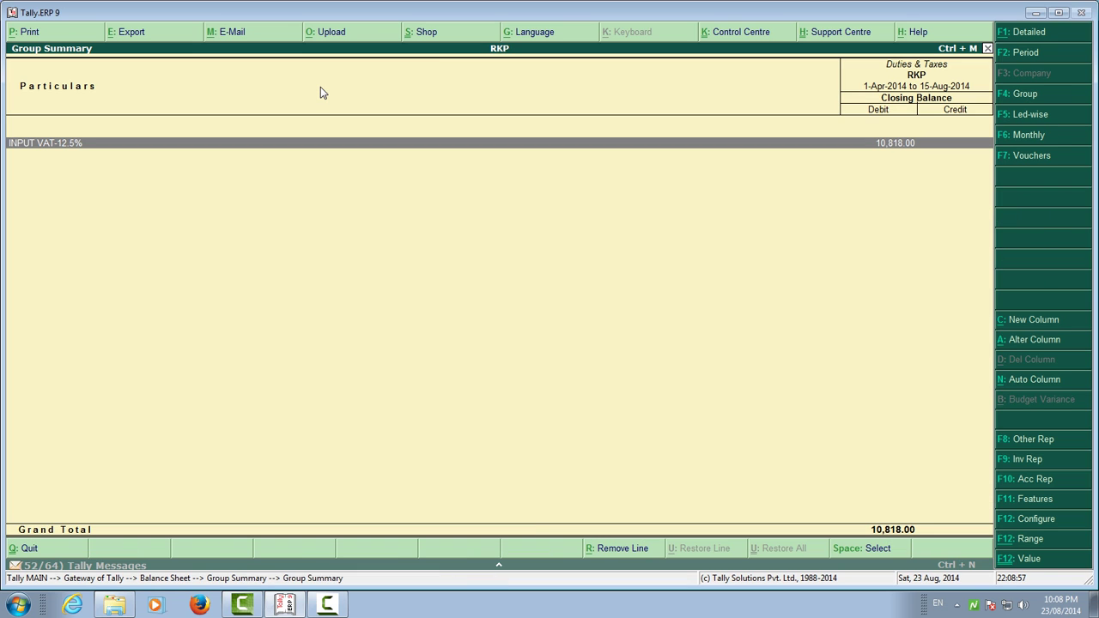
key(Down)
key(Down)
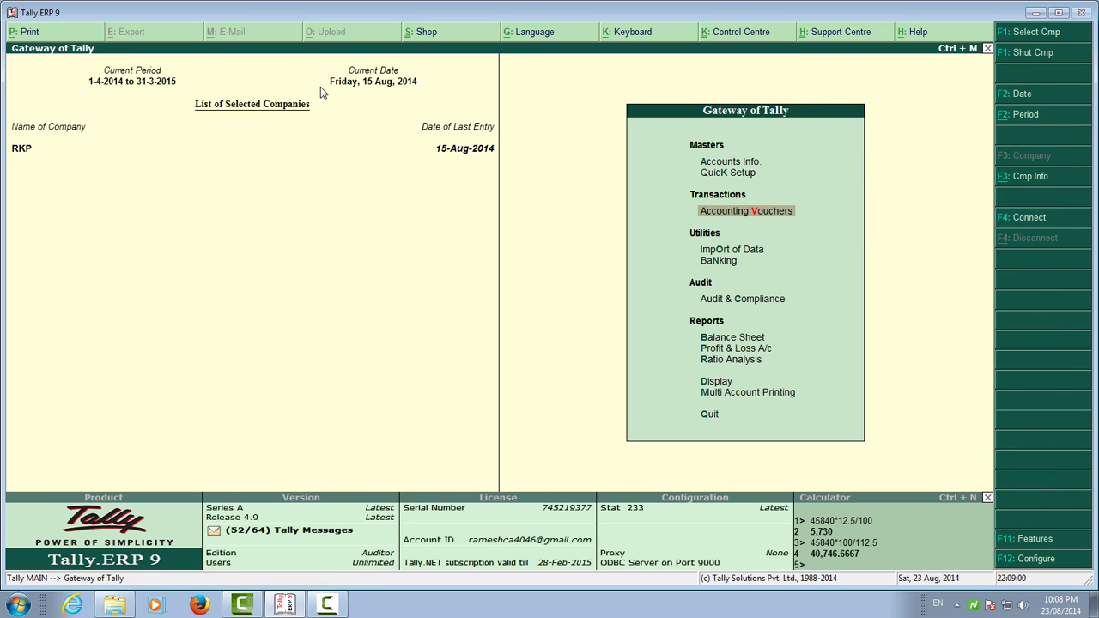
key(Return)
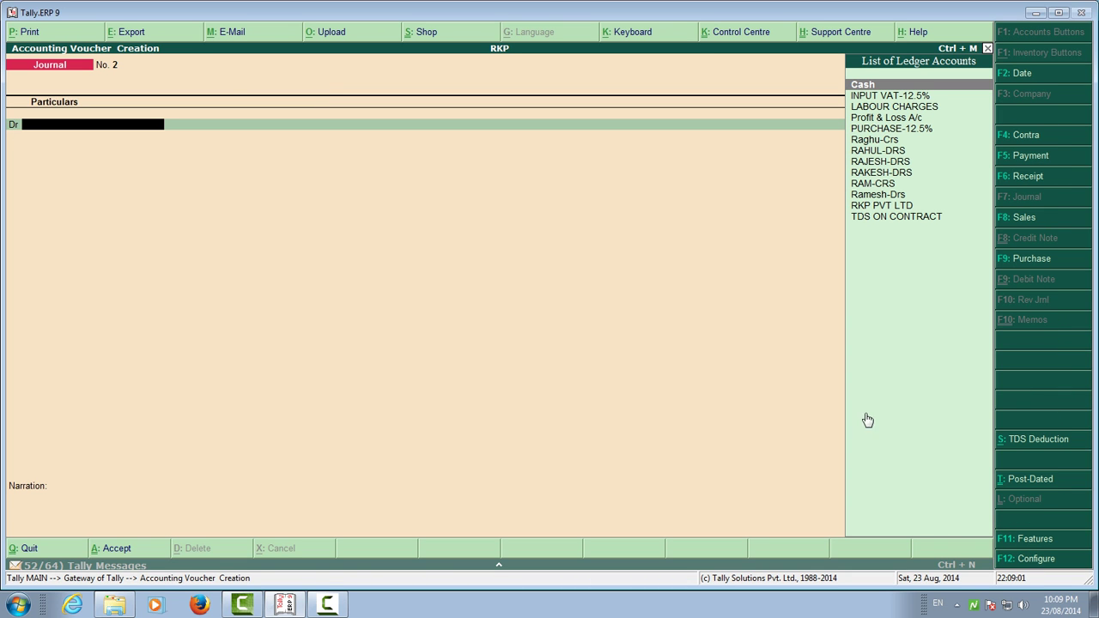
click(1015, 444)
key(Return)
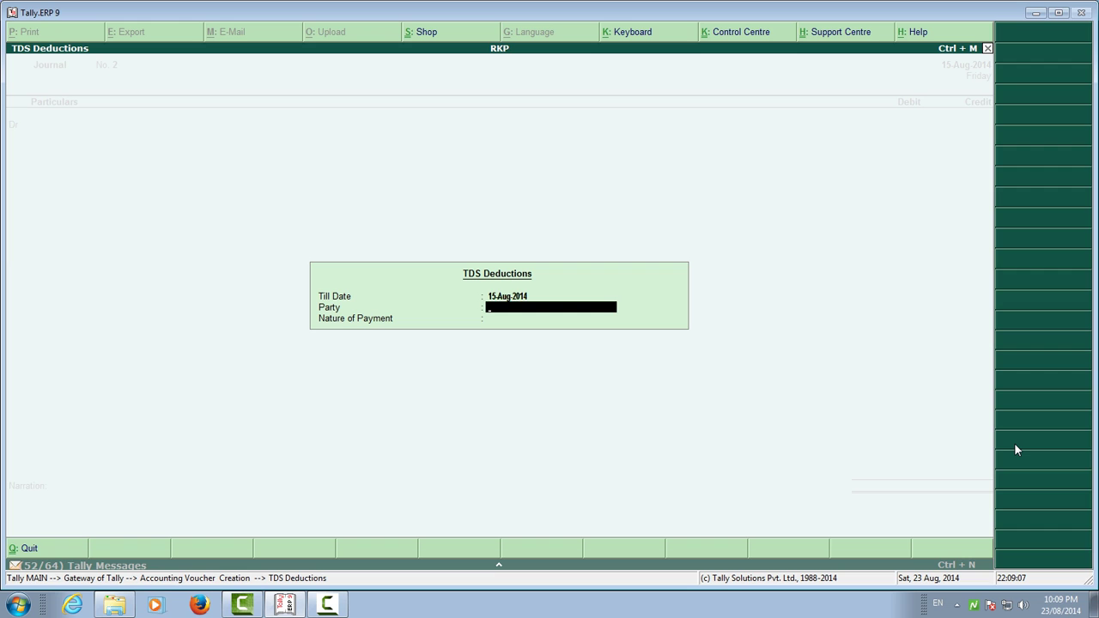
key(BackSpace)
key(Escape)
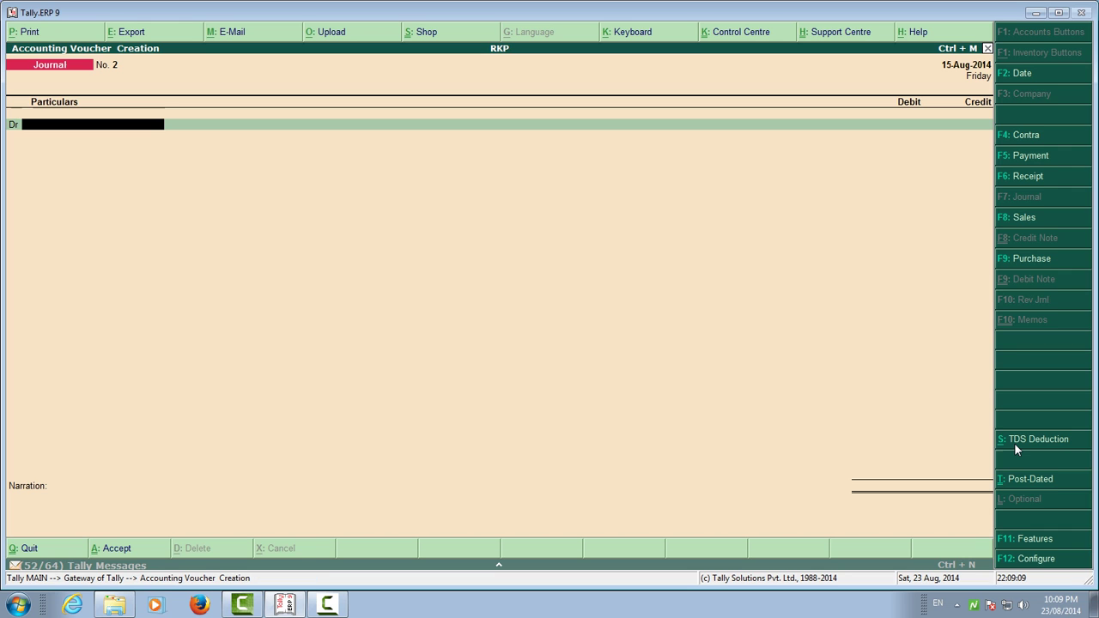
Try to debit the creditor in journal No. 2 using a TDS Deduction with the till date 15-Aug-2014
text(RA)
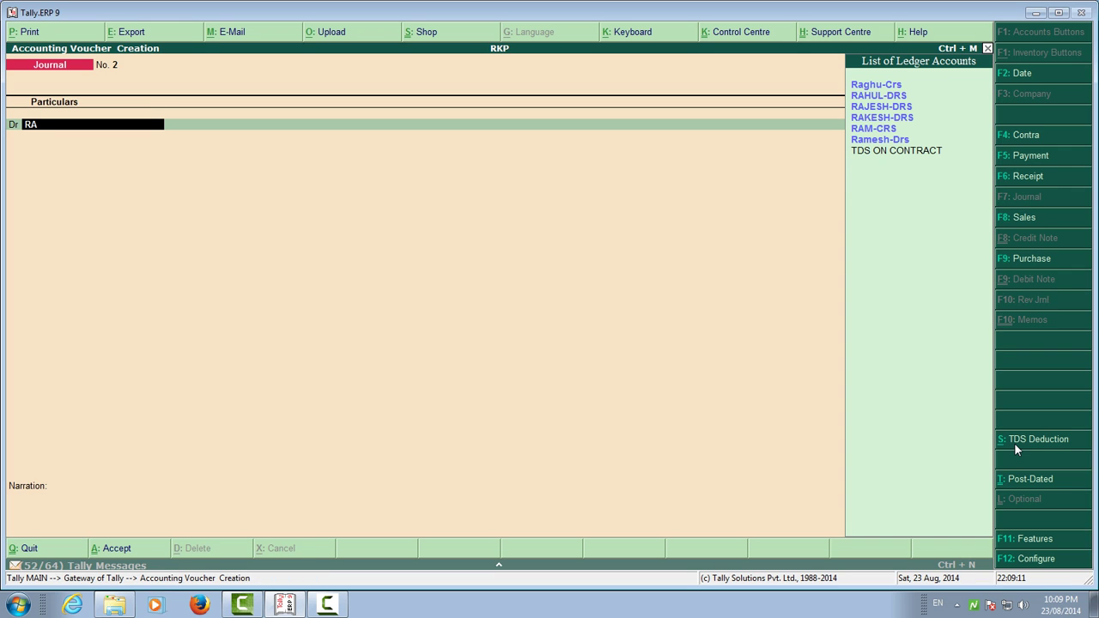
key(Return)
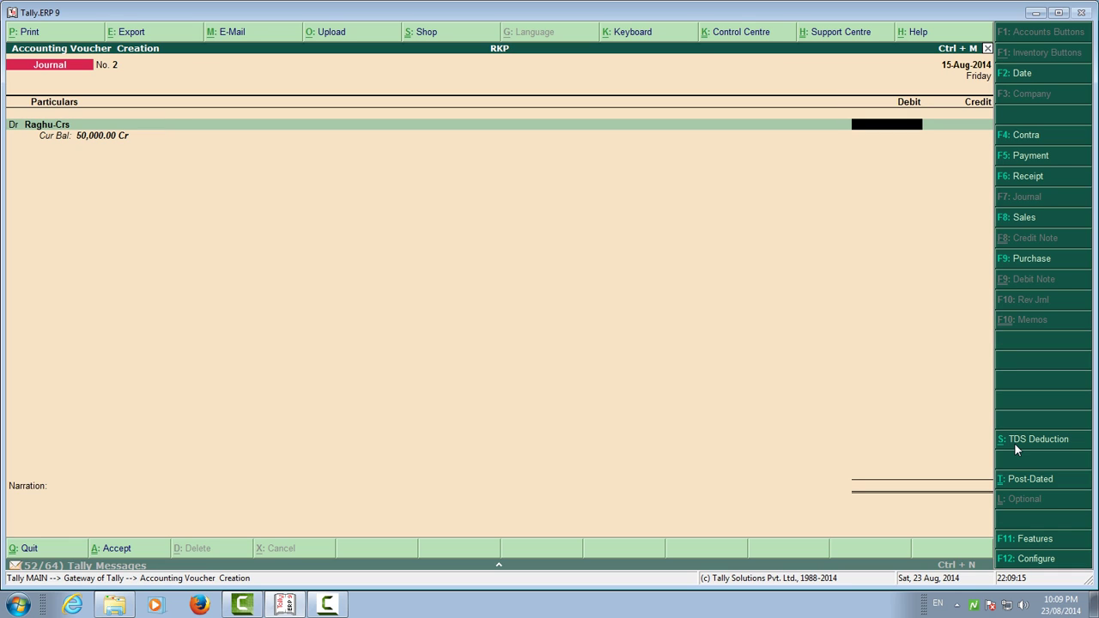
click(1014, 443)
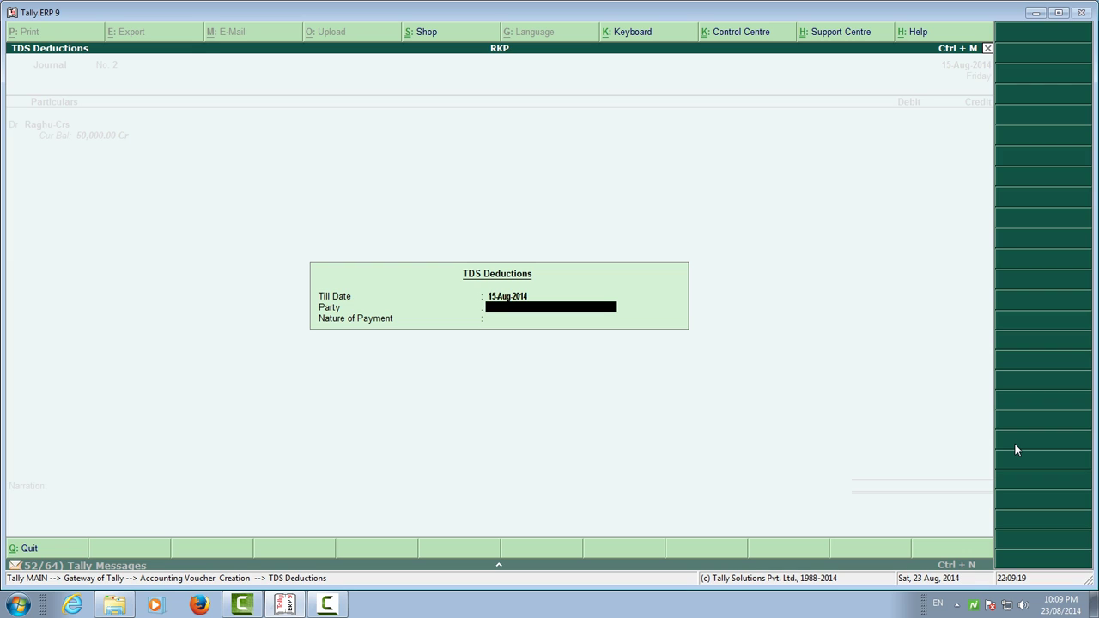
key(BackSpace)
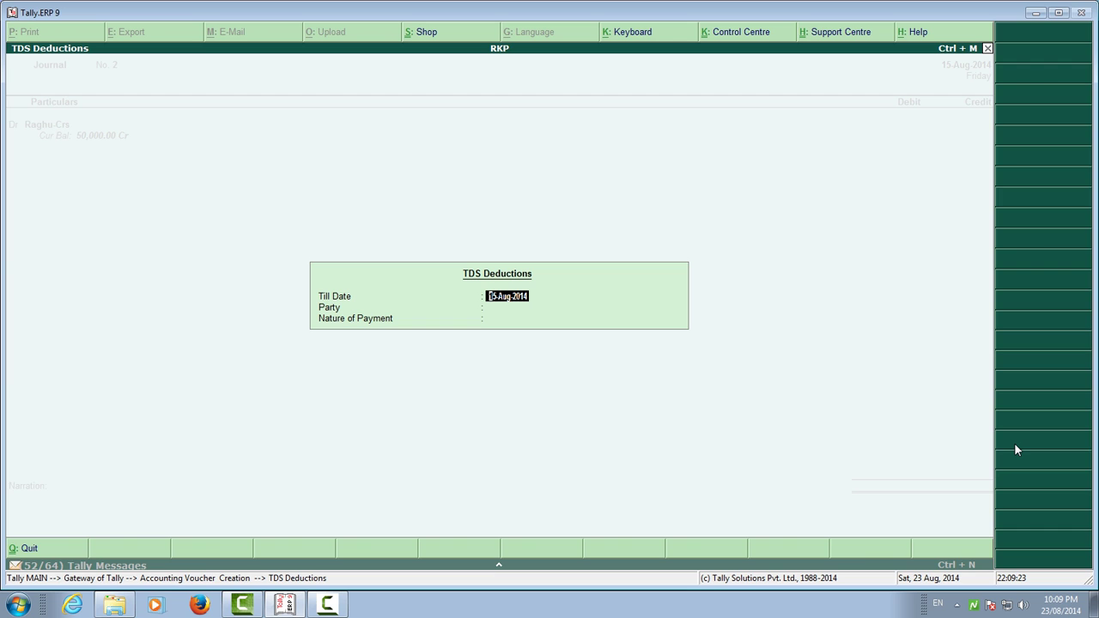
click(327, 606)
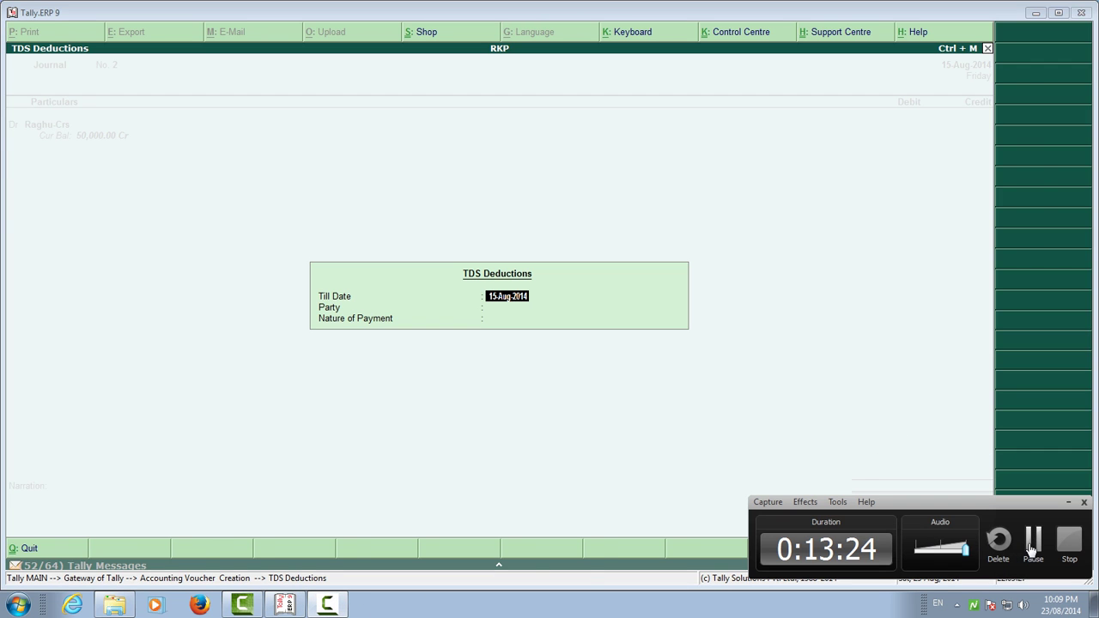
click(1032, 548)
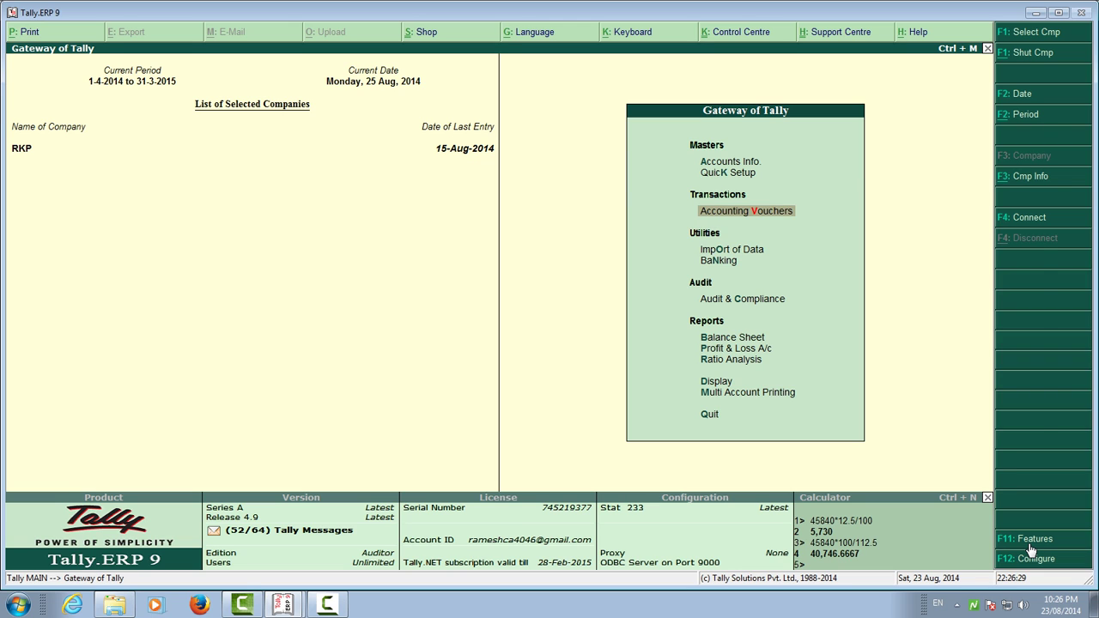
Start a new journal voucher from the Gateway of Tally and date it 15-8
key(Return)
key(F2)
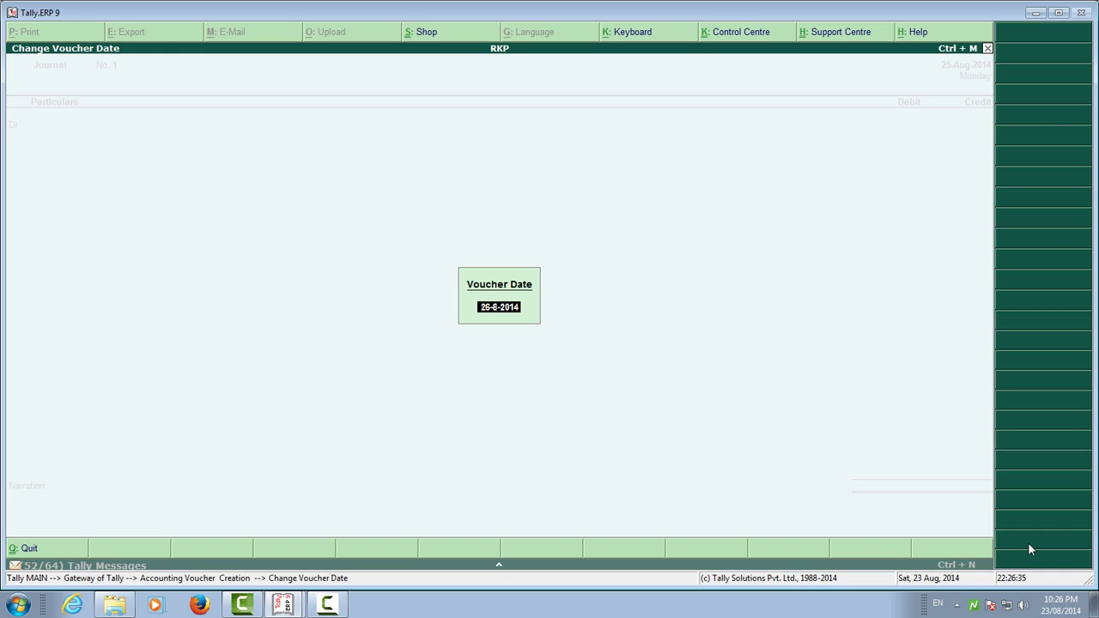
text(15-8)
key(Return)
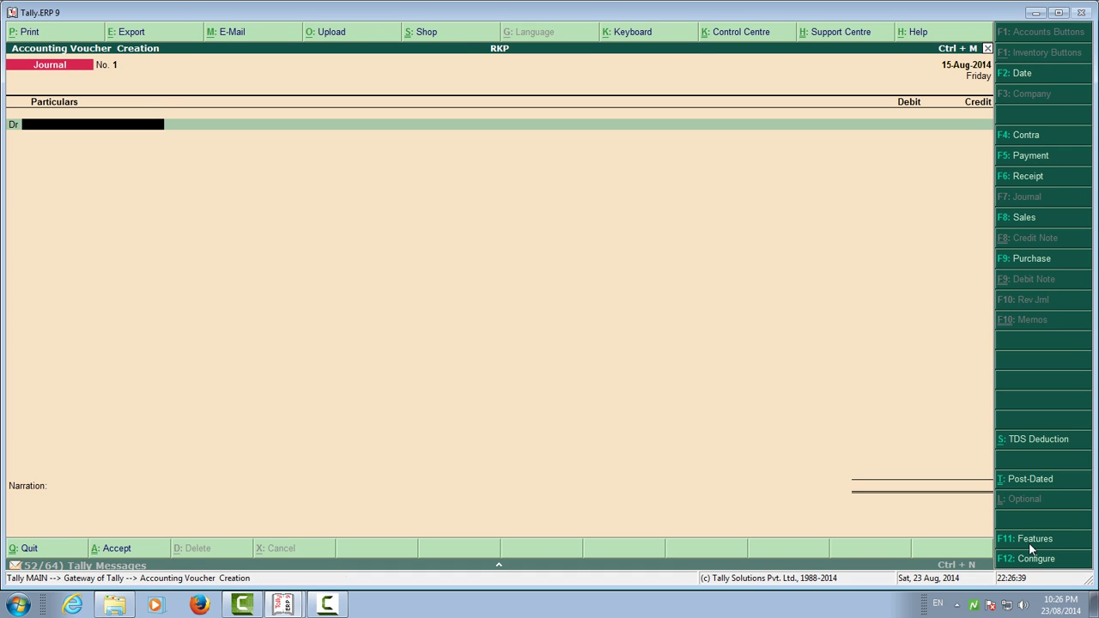
Debit LABOUR CHARGES with 98,500 and accept its TDS nature of payment allocation
text(LABOU)
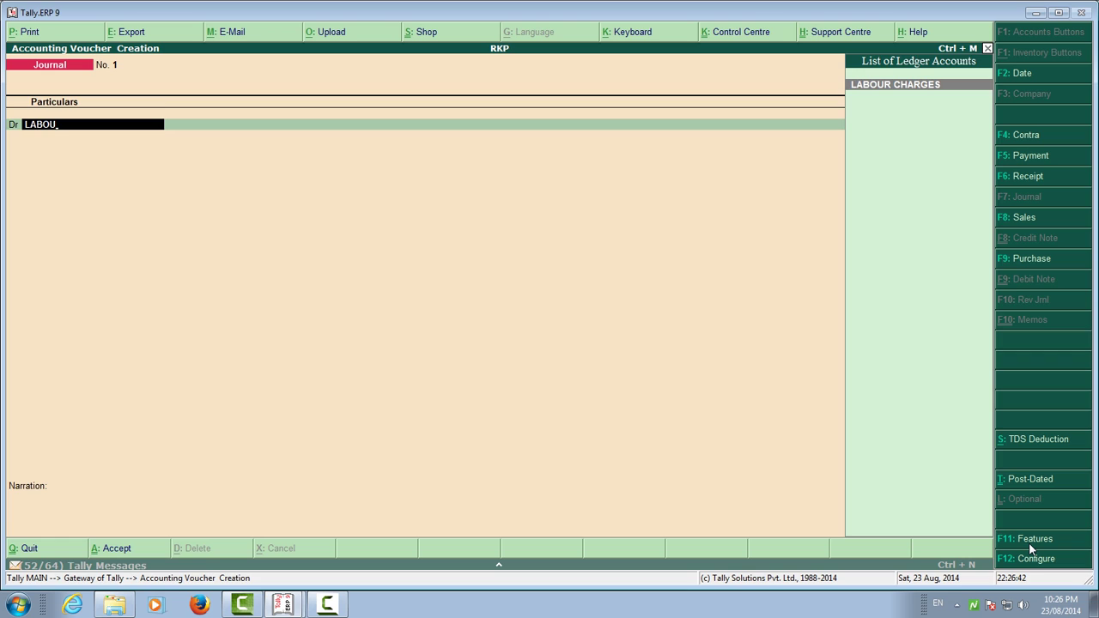
key(Return)
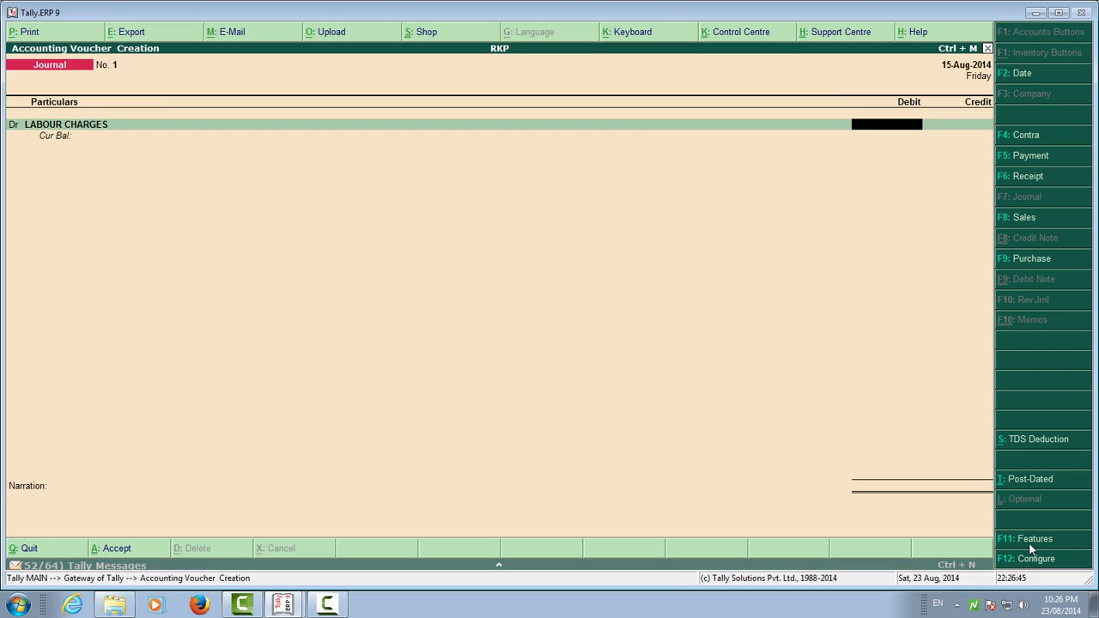
text(98500)
key(Return)
key(Return)
key(Return)
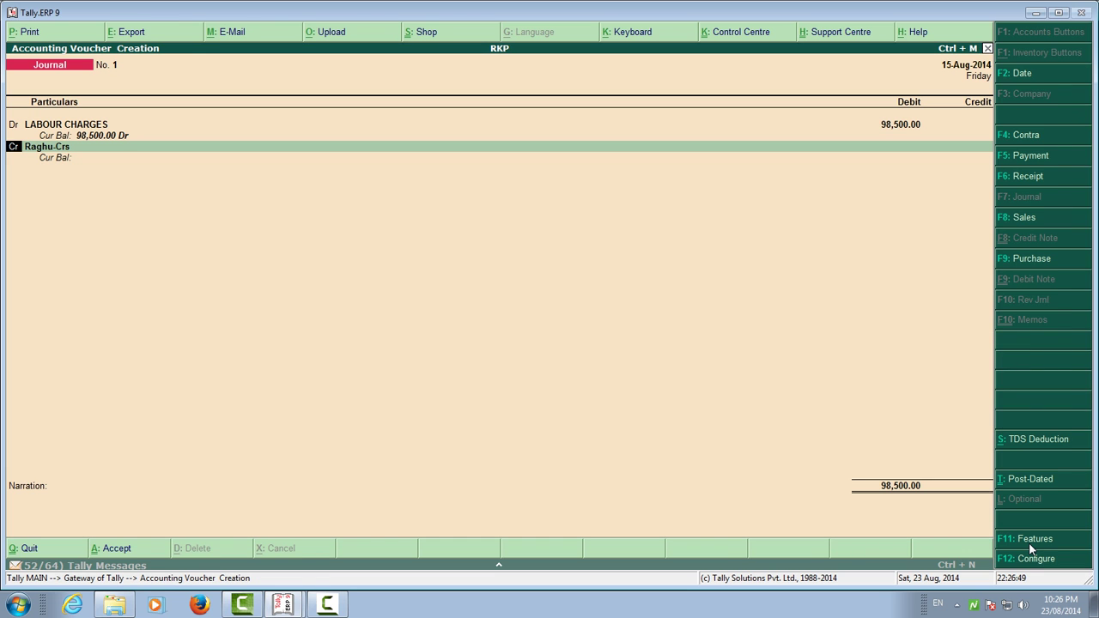
Credit the creditor with New Ref Jrnl / 1-1 in the TDS details, using Payments to Contractors (Other Than Advertisement) and TDS ON CONTRACT
key(Return)
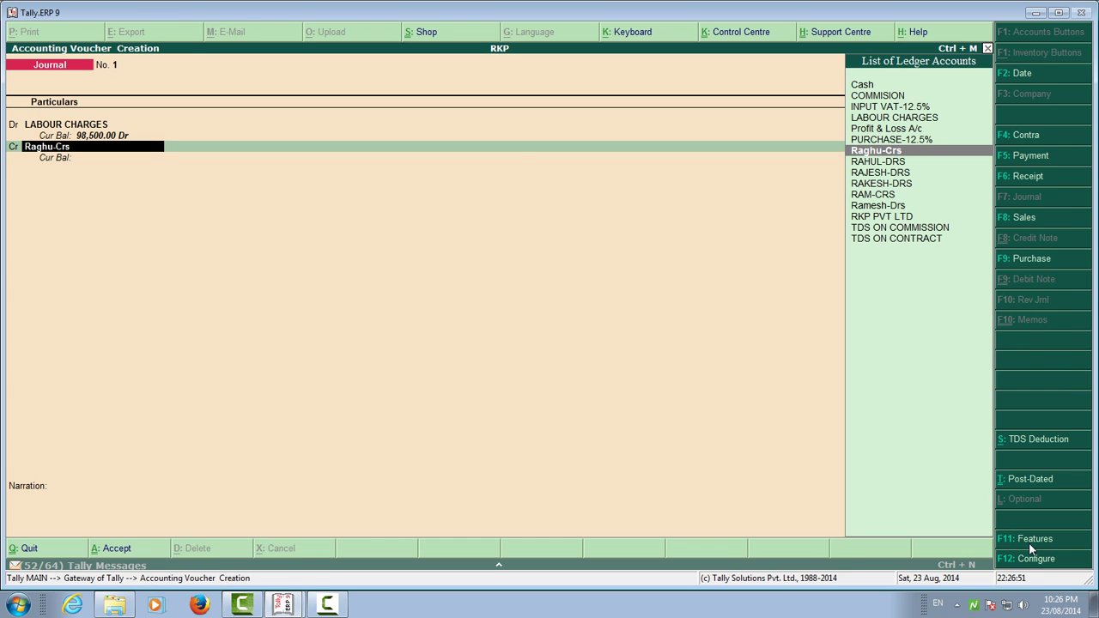
key(Return)
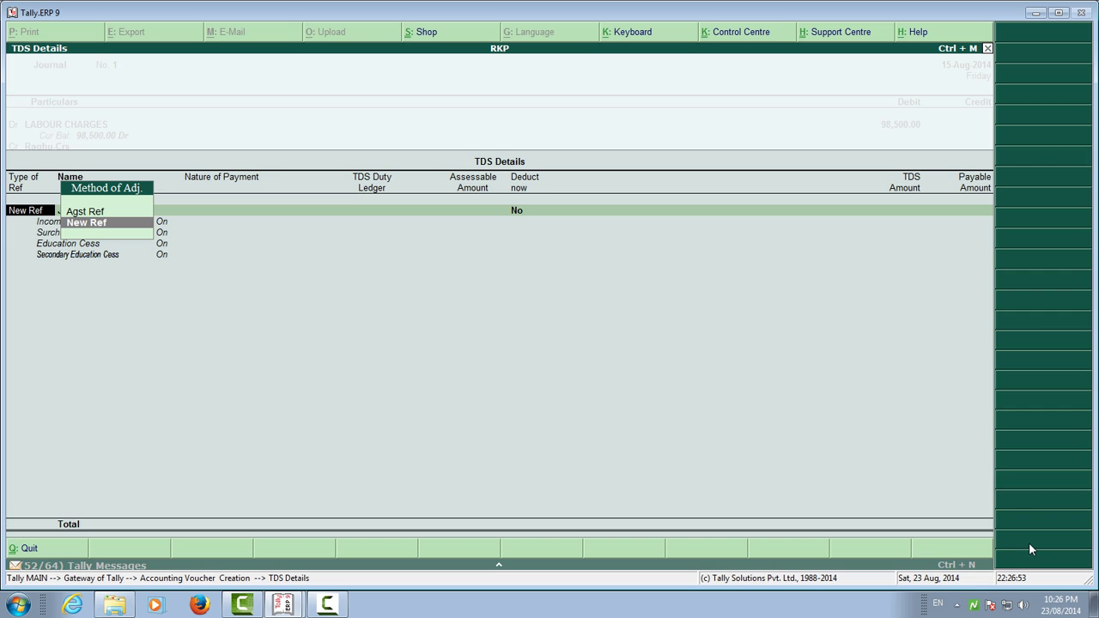
key(Return)
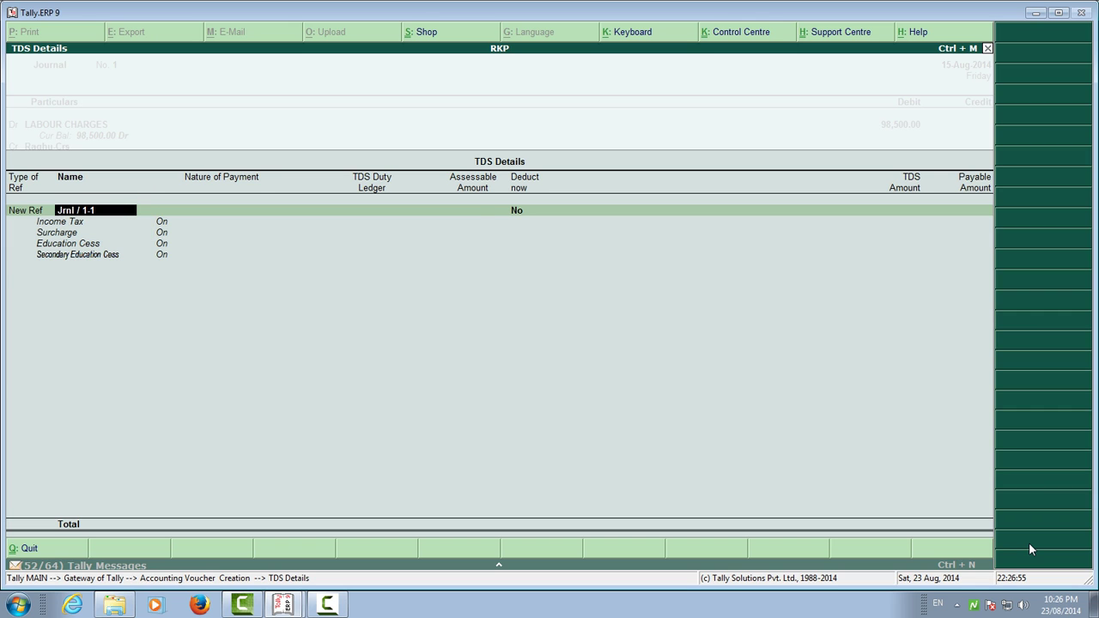
key(Return)
key(Return)
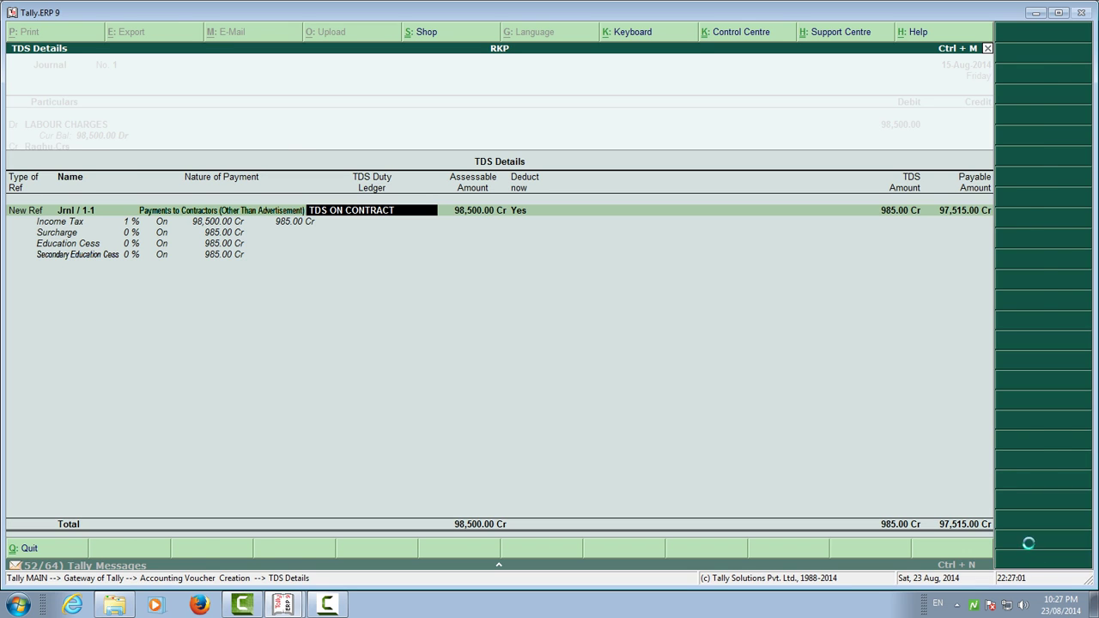
key(Return)
key(Return)
Accept the creditor's bill-wise details as two New Ref 1 lines, 98,500 Cr and 985 Dr
key(Return)
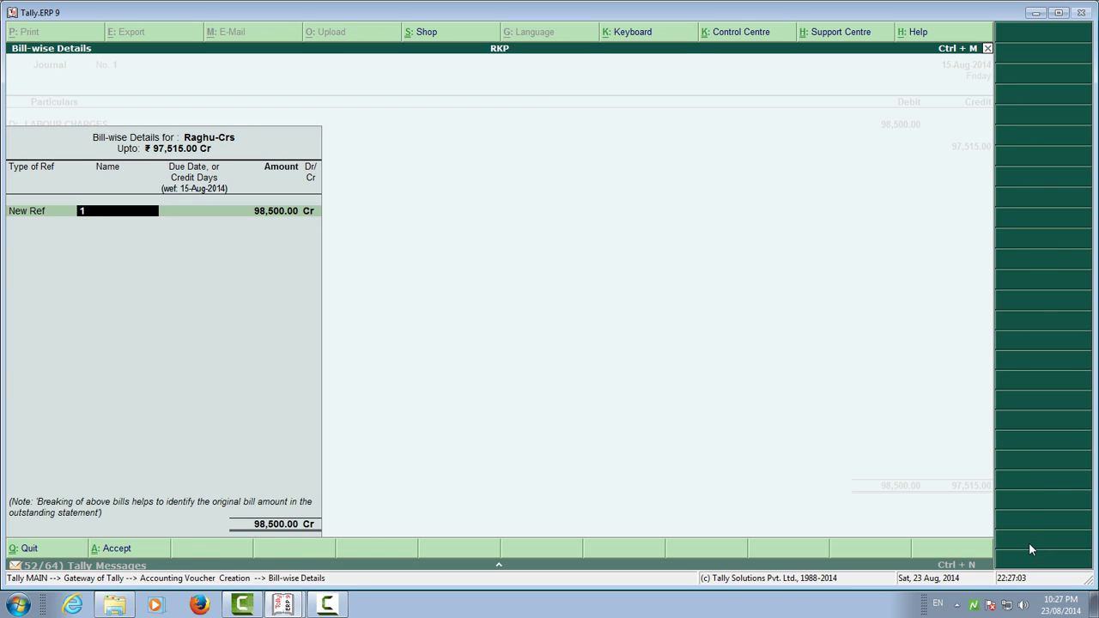
key(Return)
key(Return)
key(Return)
key(Return)
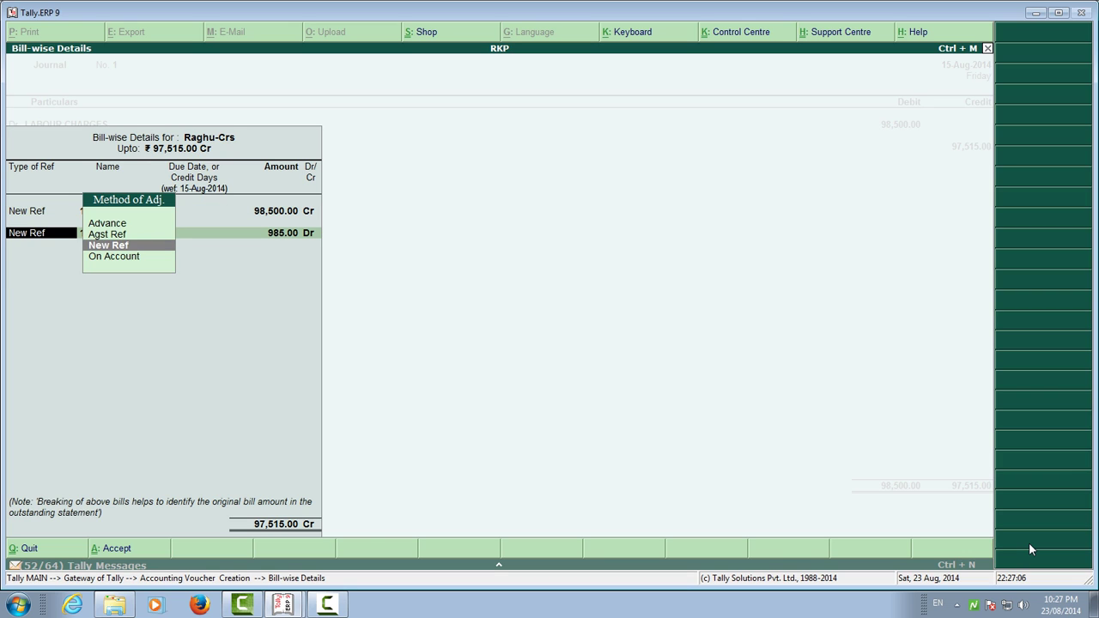
key(Return)
key(Return)
key(Return)
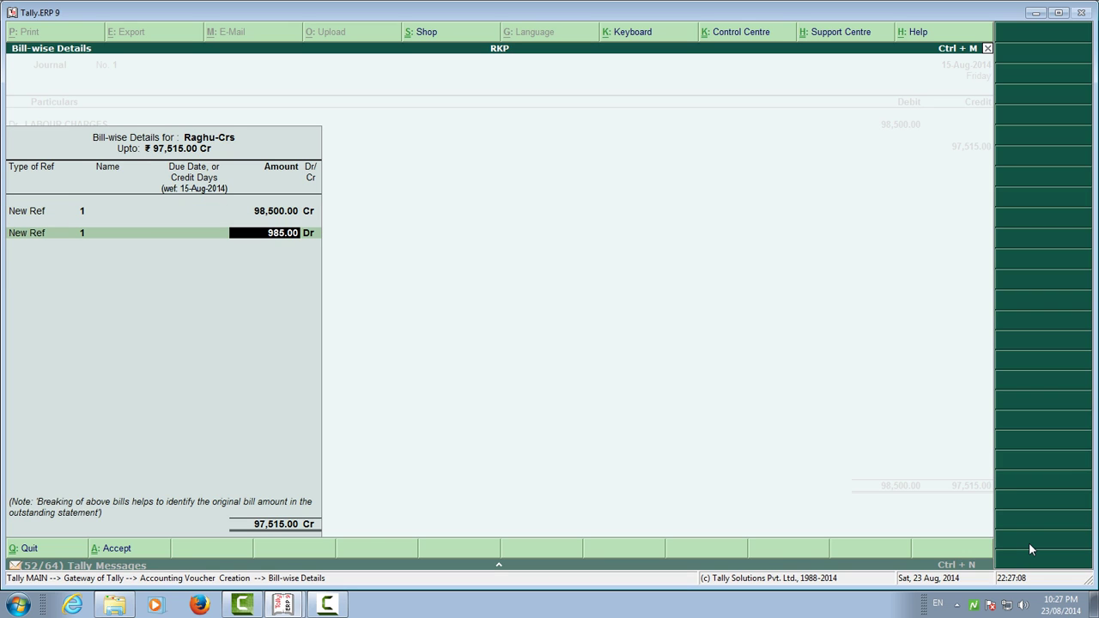
key(Return)
key(Return)
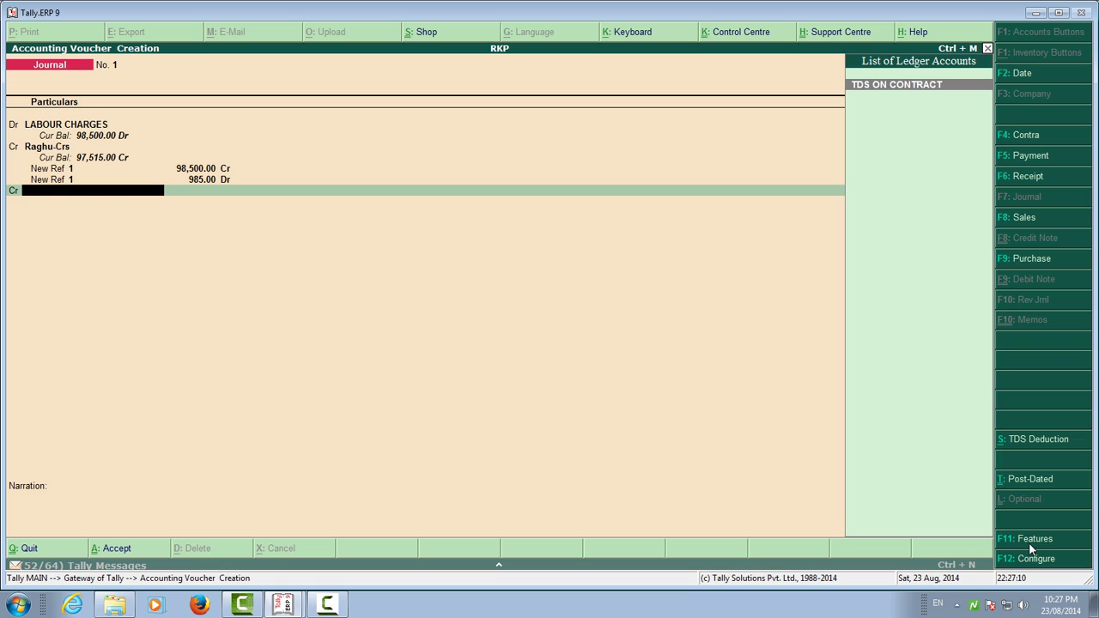
Credit 985 to TDS ON CONTRACT and save the labour charges journal
key(Return)
key(Return)
key(Return)
key(Return)
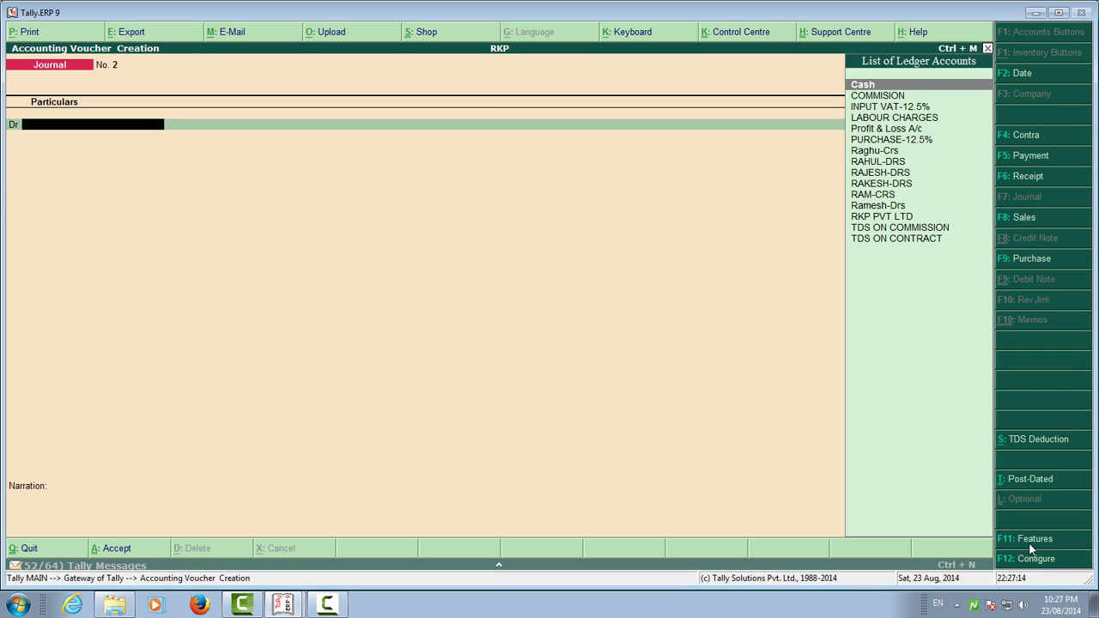
Debit COMMISION with 58,000 in a new journal and accept Commission Or Brokerage as the nature of payment
key(Down)
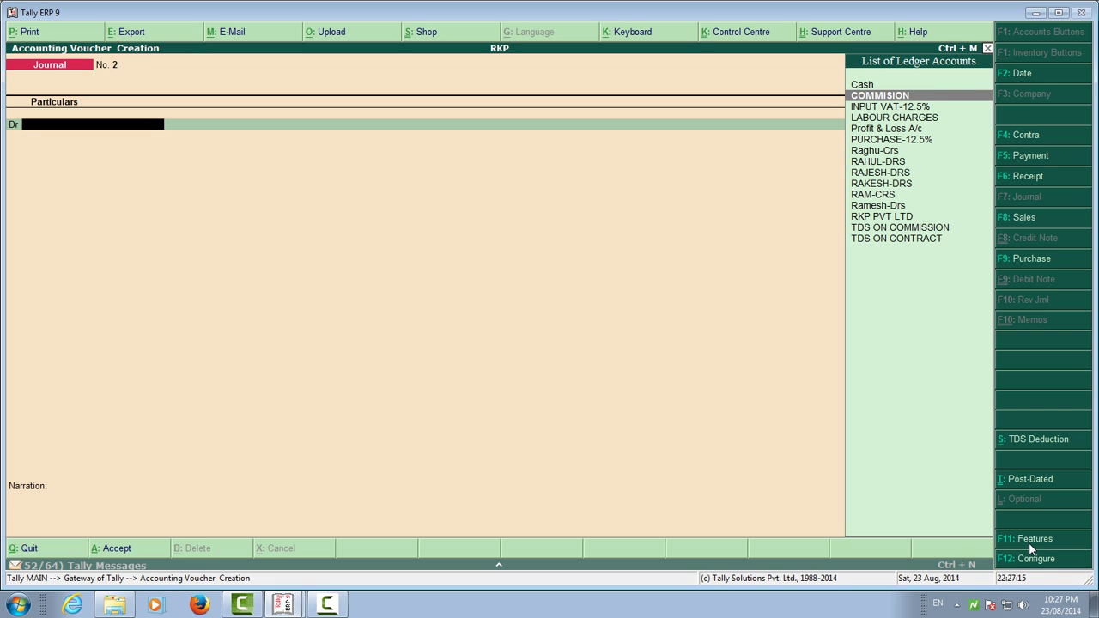
key(Return)
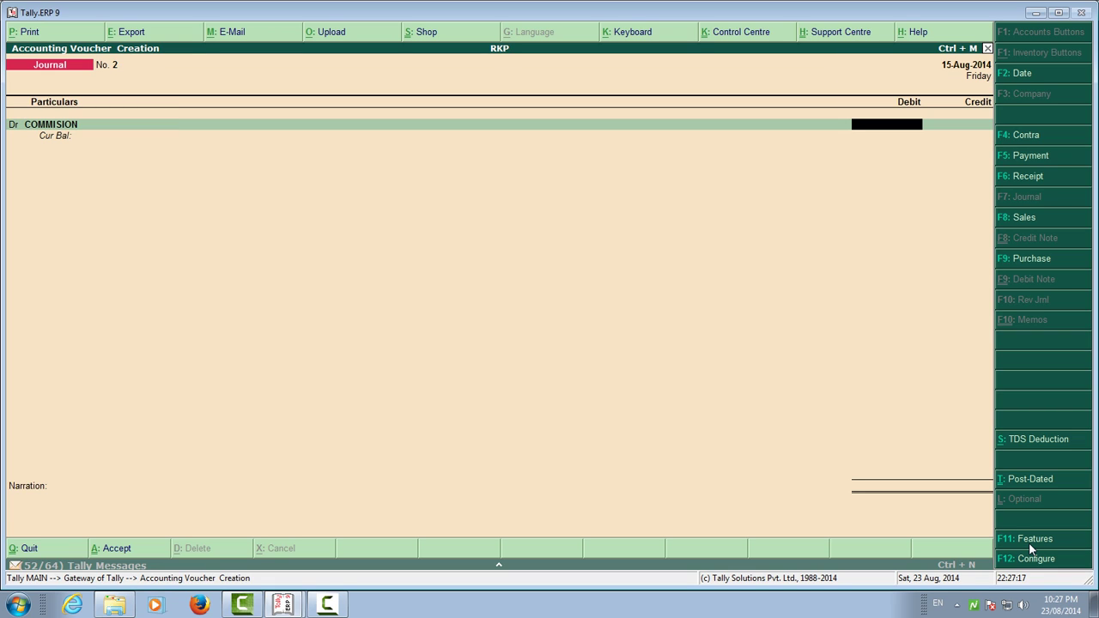
text(58000)
key(Return)
key(Return)
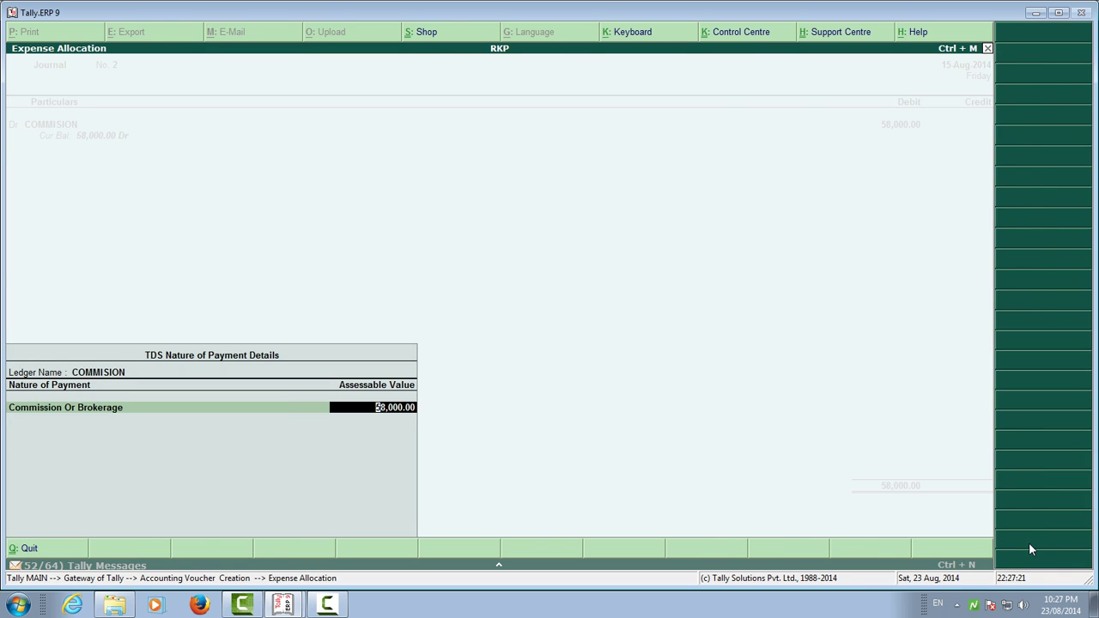
key(Return)
Credit the creditor for the commission with New Ref Jrnl / 2-1 in the TDS details, using Commission Or Brokerage
key(Return)
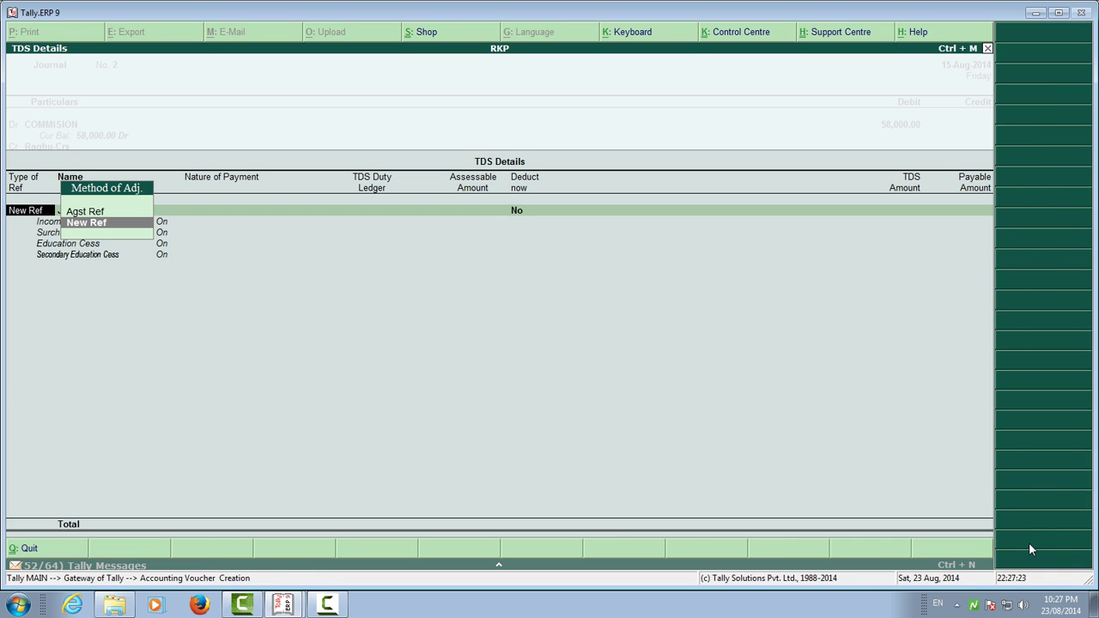
key(Return)
key(Return)
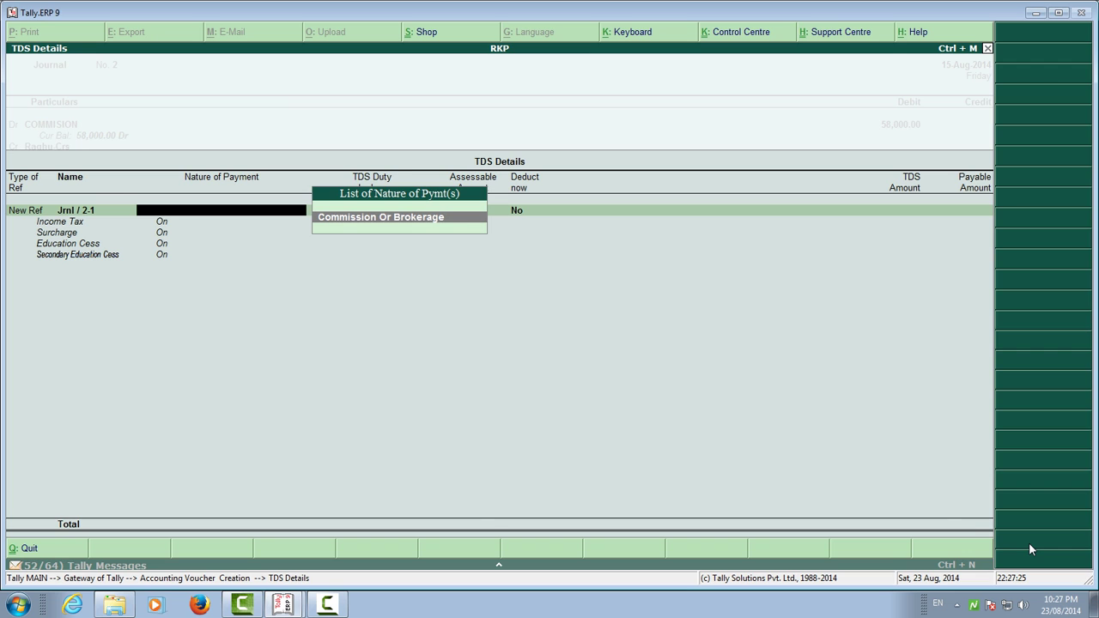
key(Return)
key(Return)
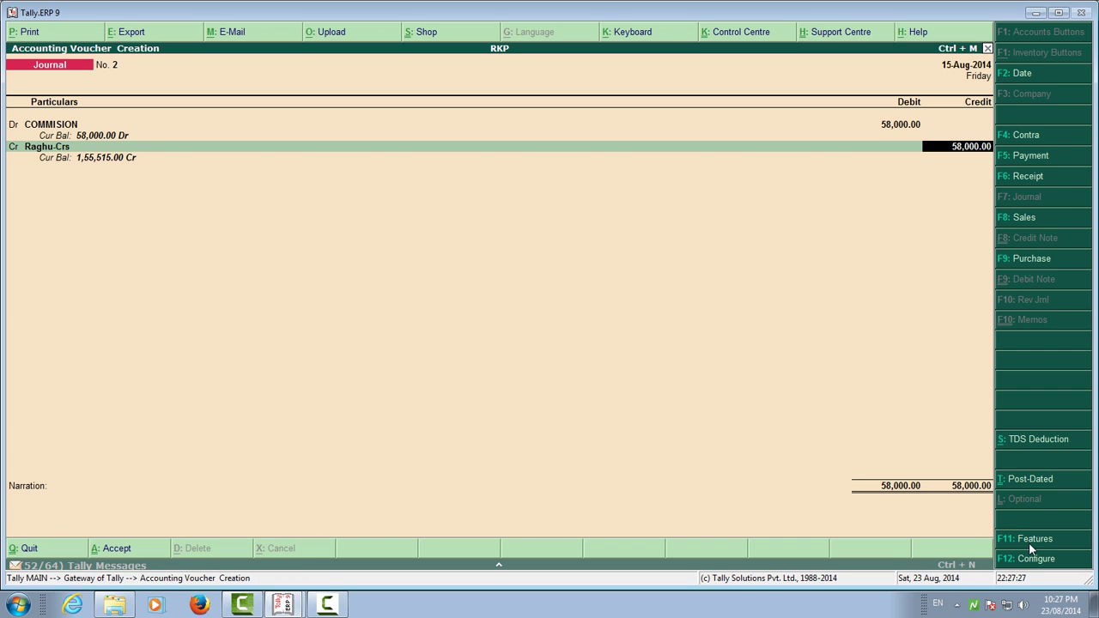
Reopen the creditor's TDS details and set the TDS duty ledger to TDS ON COMMISSION
key(BackSpace)
key(Return)
key(Return)
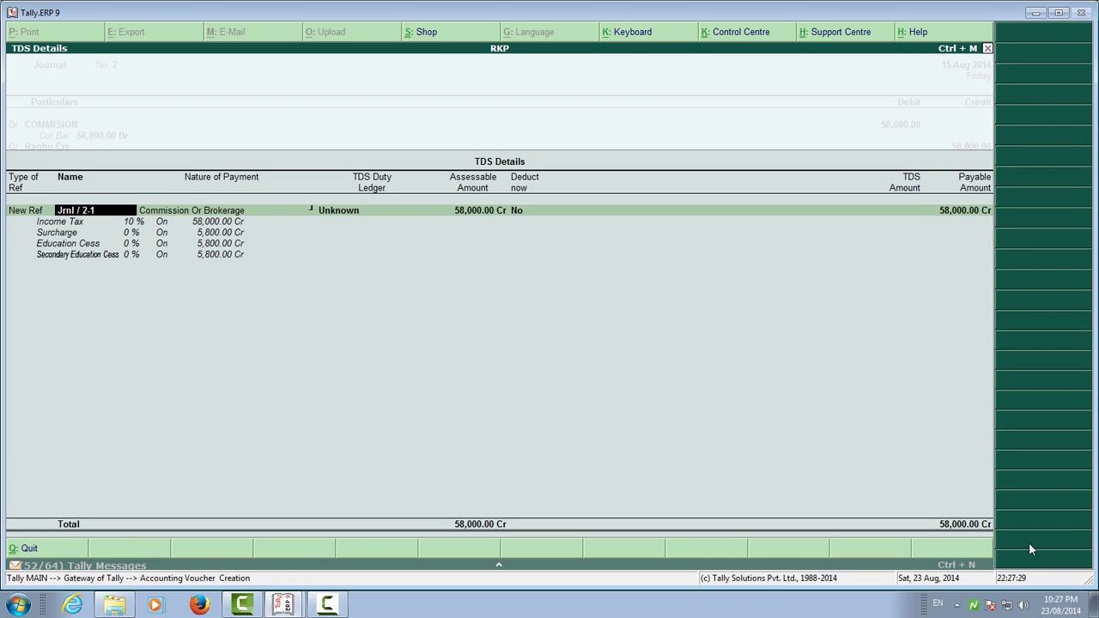
key(Return)
key(Return)
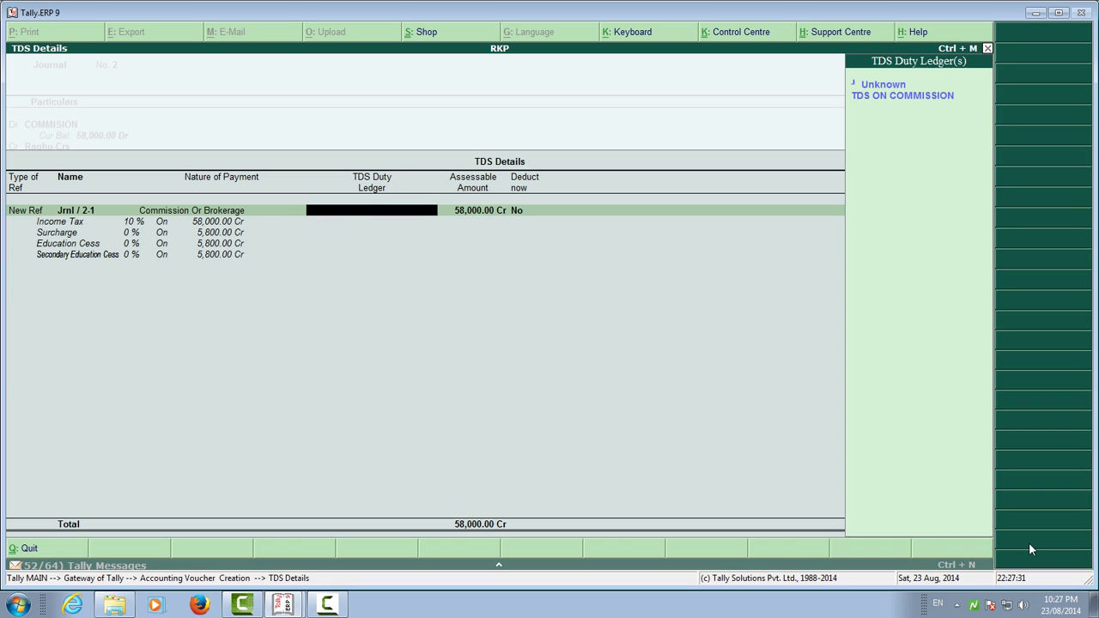
key(Return)
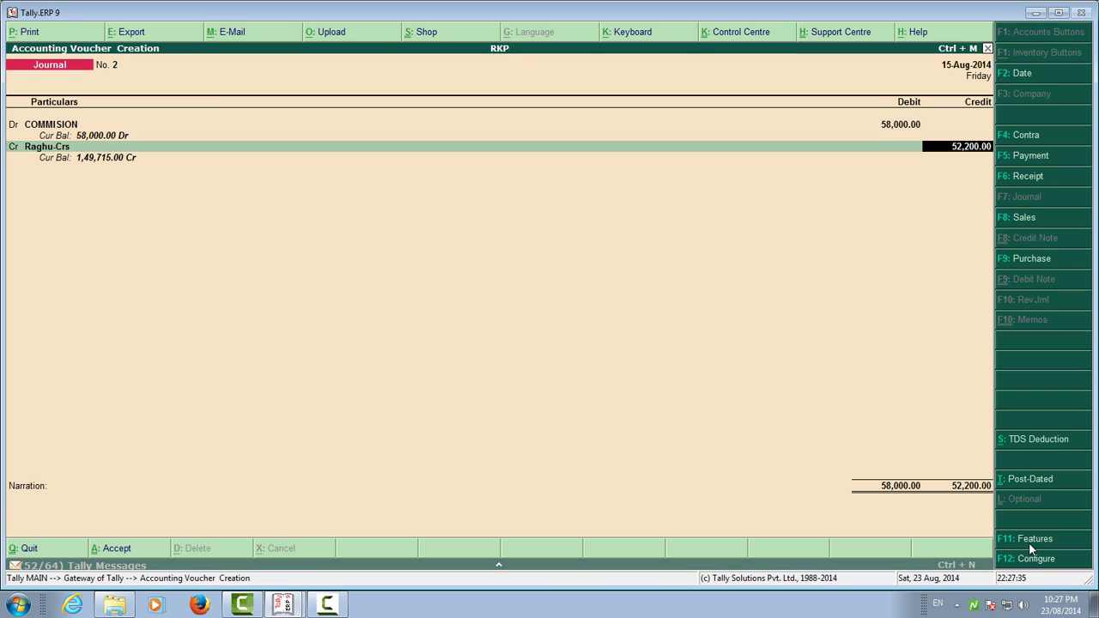
Accept the creditor's bill-wise details as two New Ref 2 lines, 58,000 Cr and 5,800 Dr
key(Return)
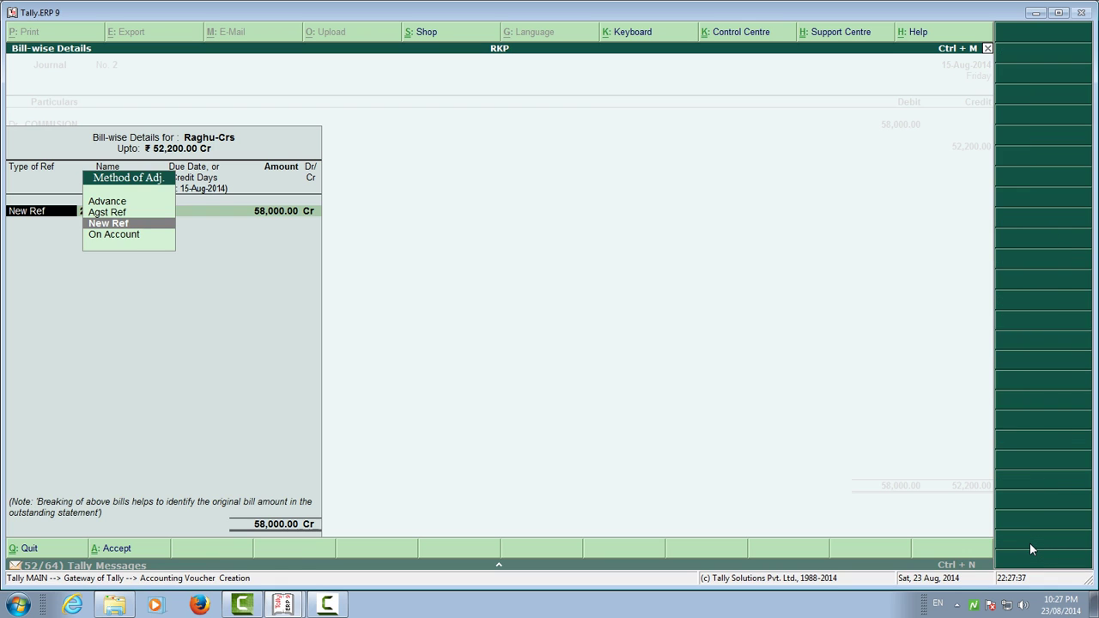
key(Return)
key(Return)
key(Return)
key(Return)
key(Return)
key(Return)
key(Return)
key(Return)
key(Return)
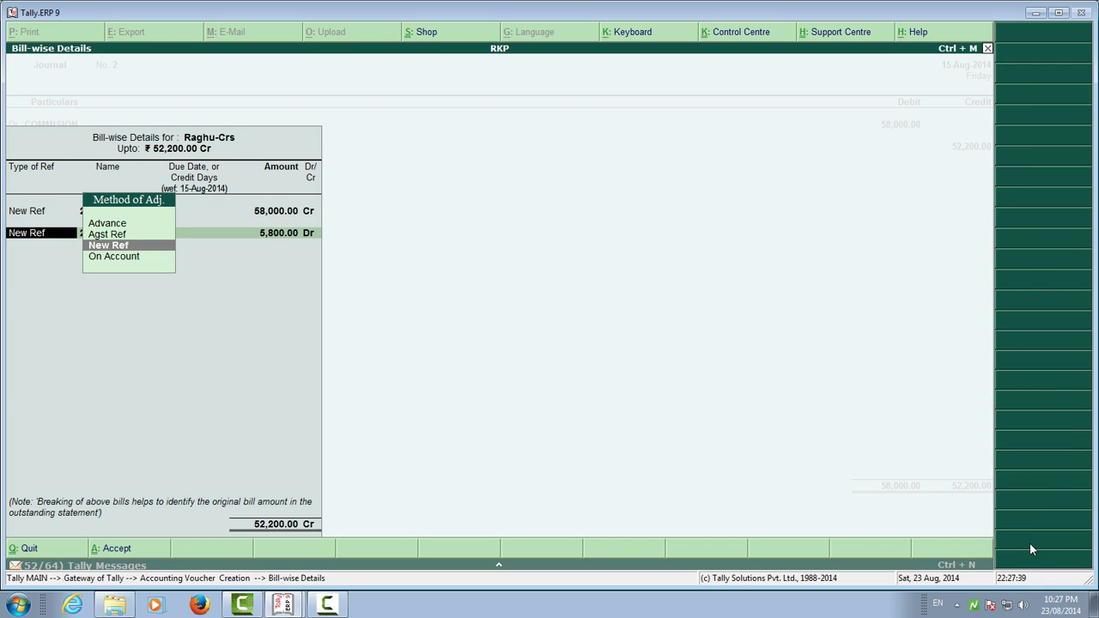
key(Return)
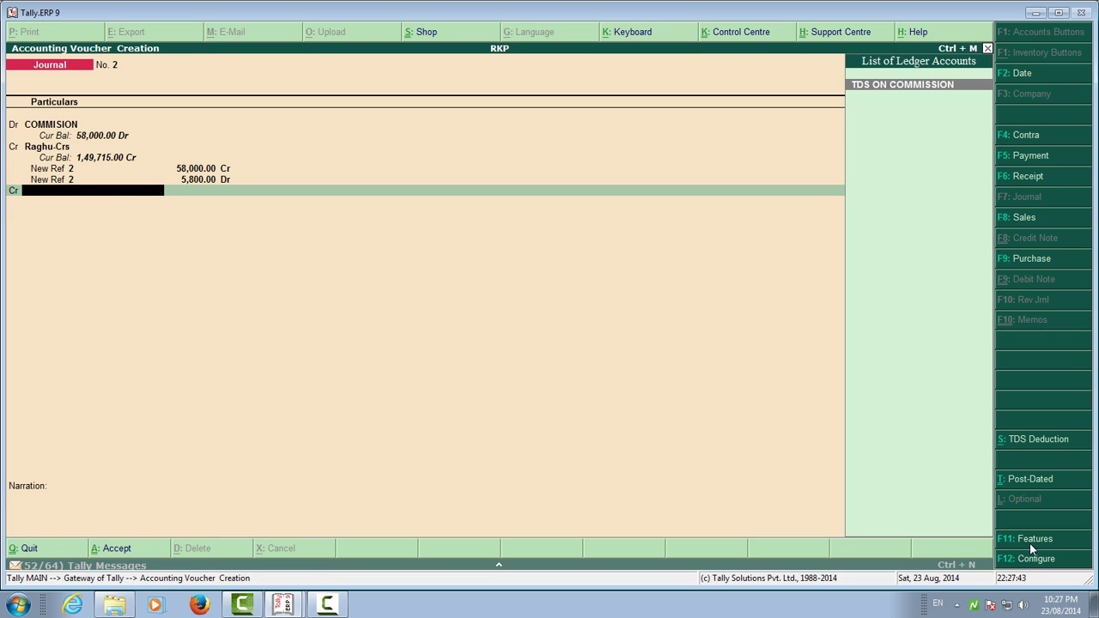
Credit 5,800 to TDS ON COMMISSION and save the commission journal
key(Return)
key(Return)
key(Return)
key(Return)
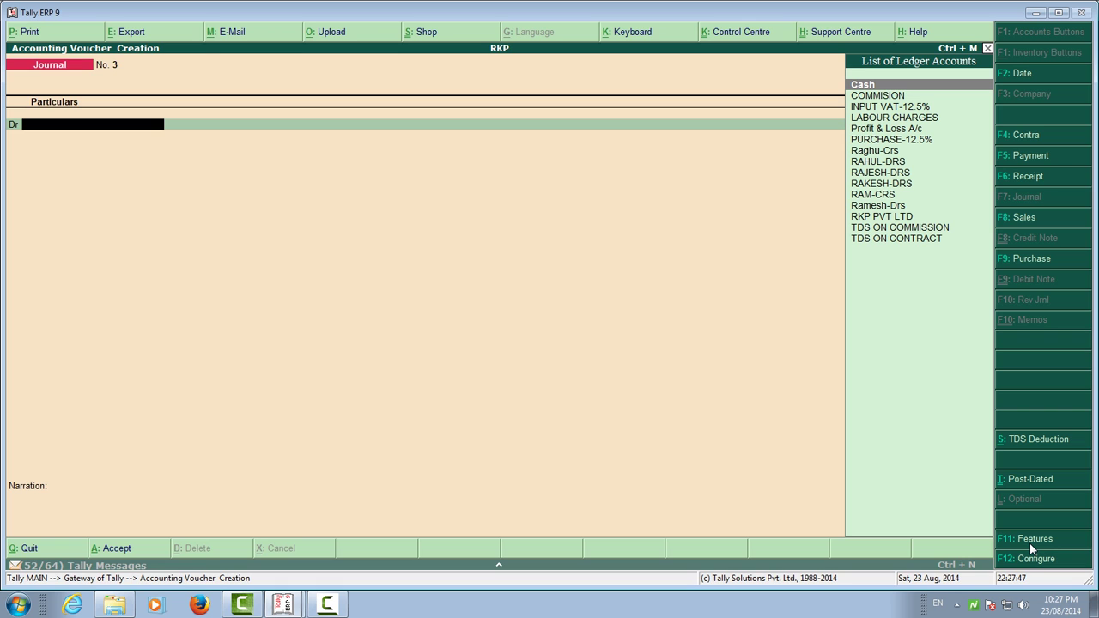
Quit the blank journal, reopen accounting voucher entry and start a sales voucher
key(Escape)
key(Return)
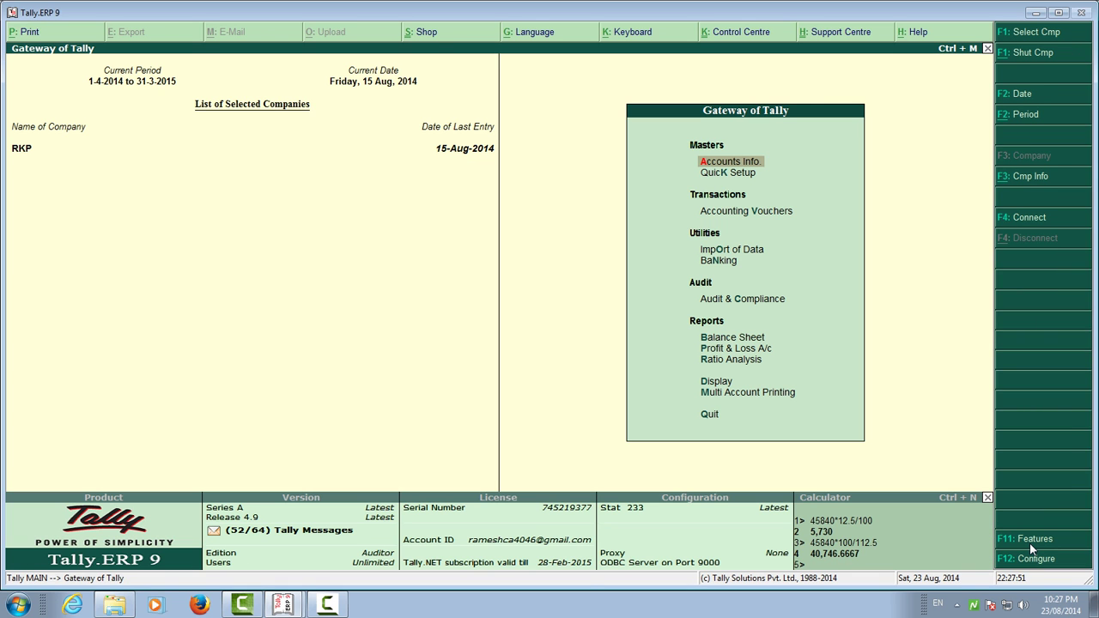
key(Down)
key(Down)
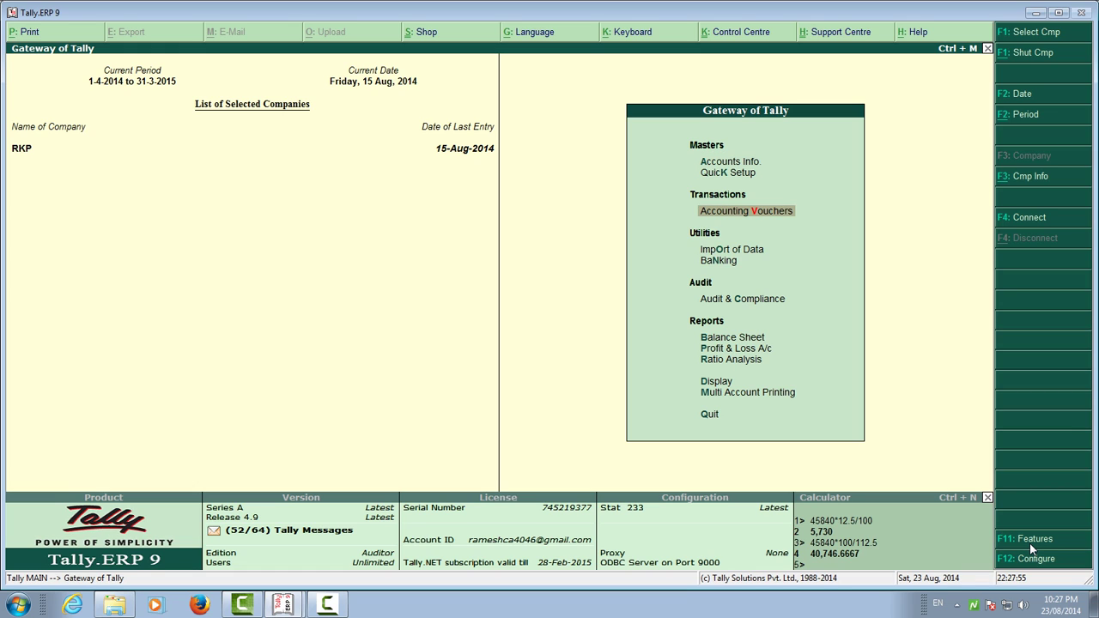
key(Return)
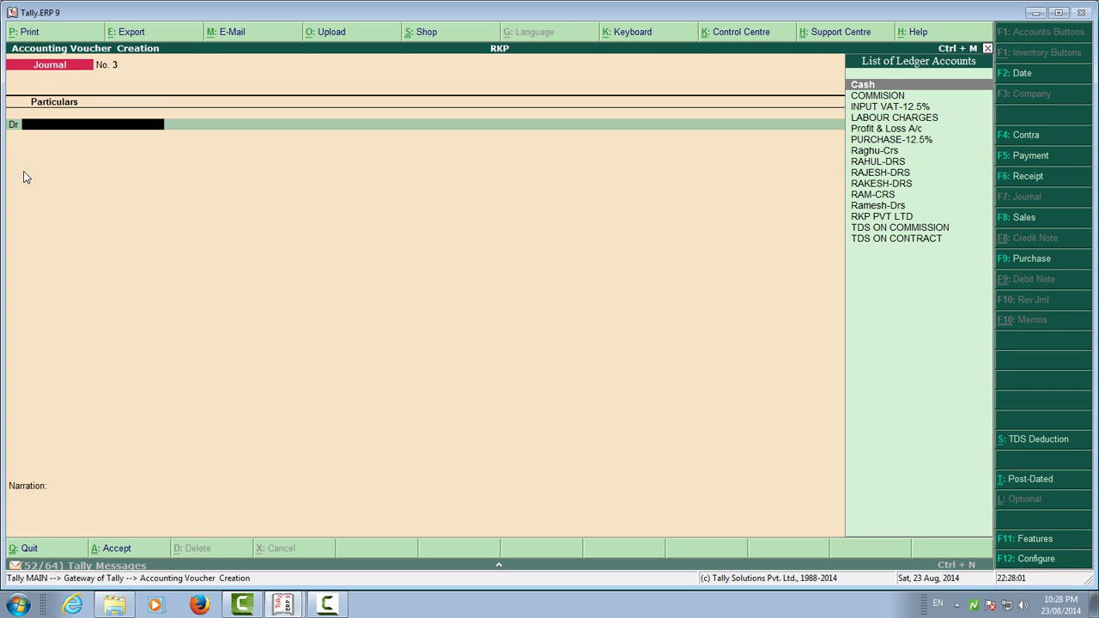
click(1010, 220)
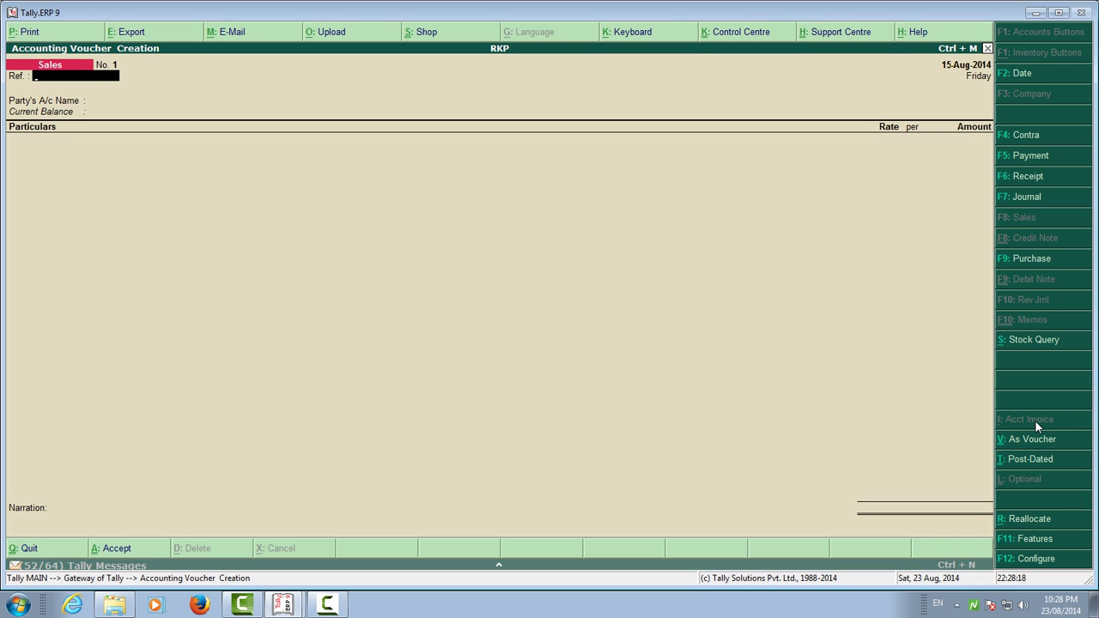
Enter reference 001 on the sales voucher and choose the first DRS debtor as the party account
text(001)
key(Return)
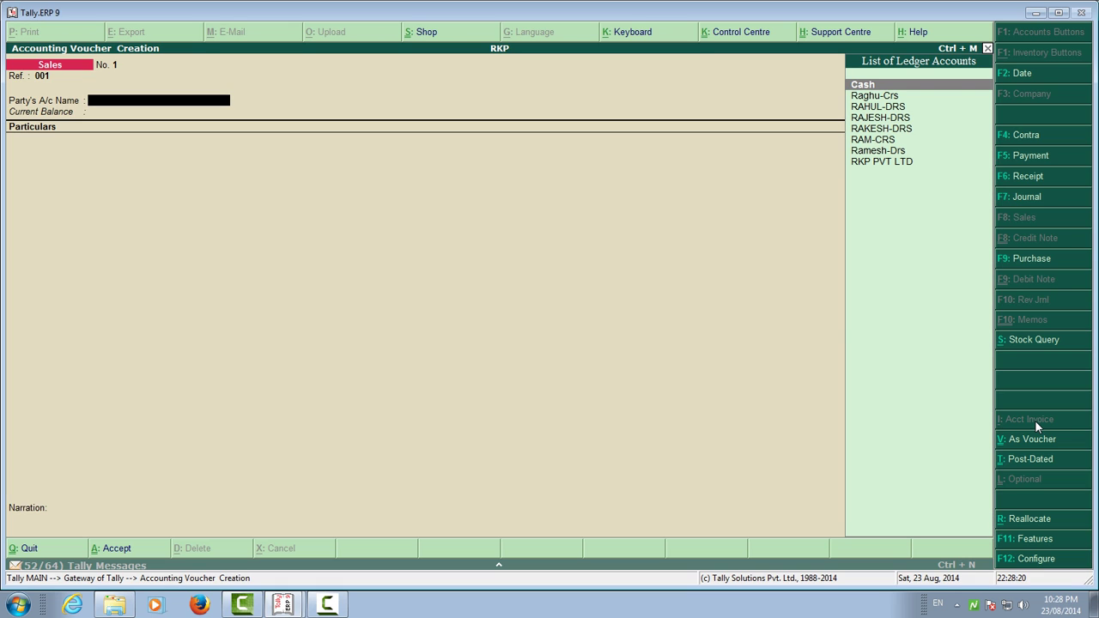
key(Down)
key(Down)
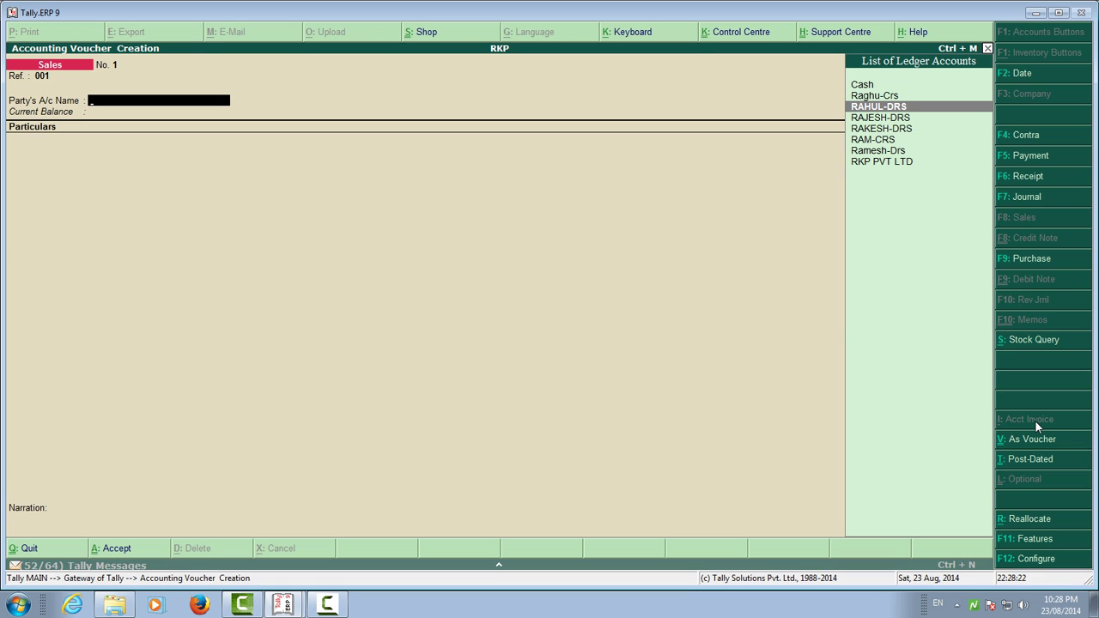
key(Return)
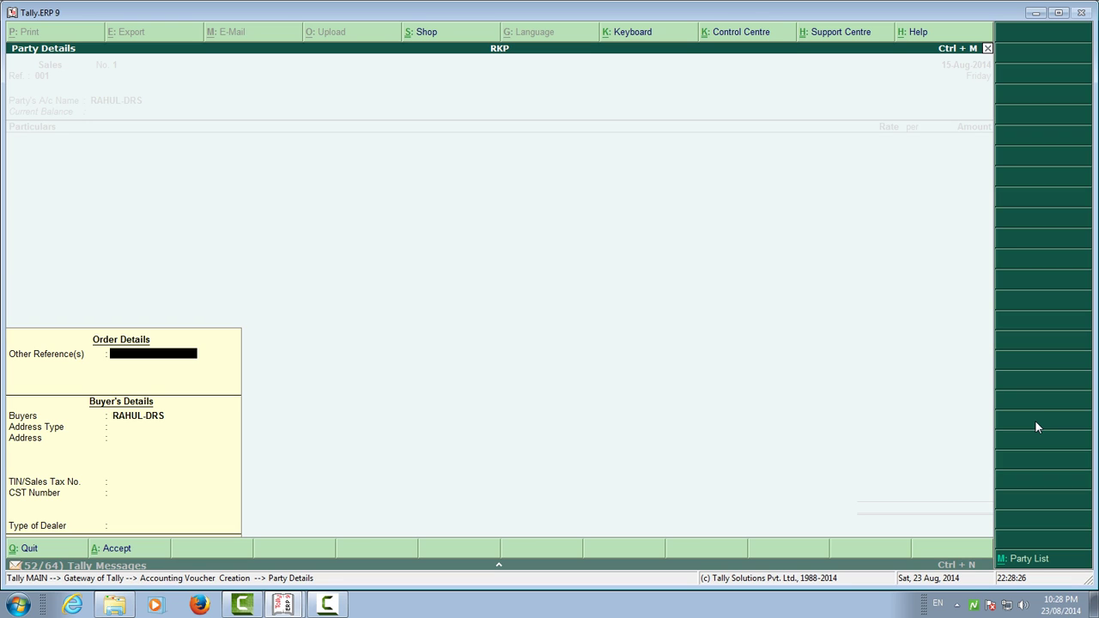
Fill in the party details with other reference 001, Primary address type and Registered Dealer as the type of dealer
text(001)
key(Return)
key(Return)
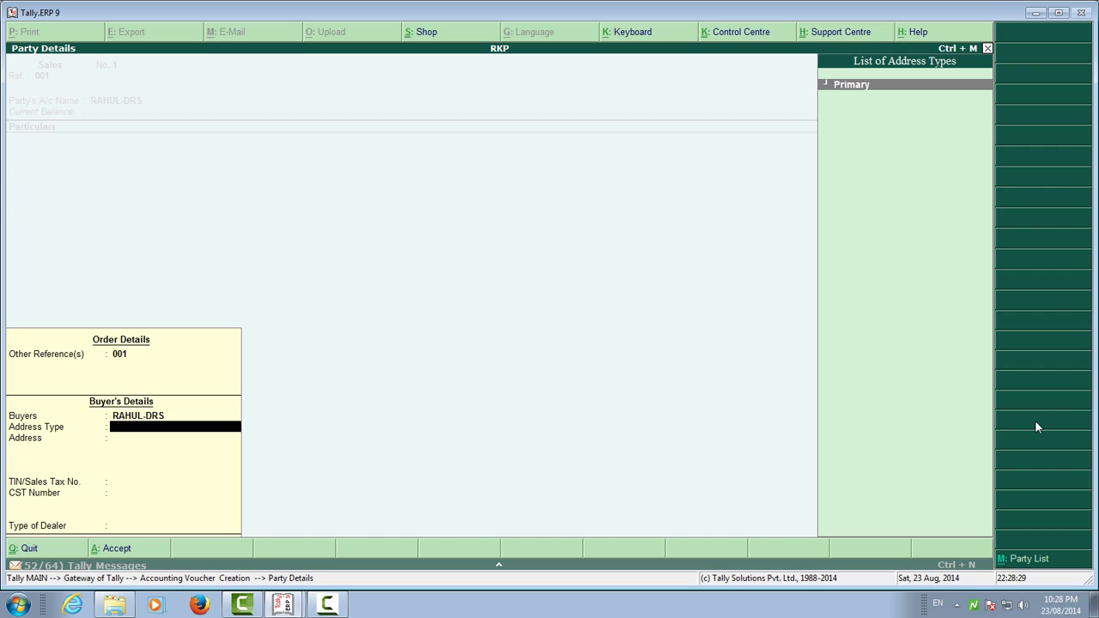
key(Return)
key(Return)
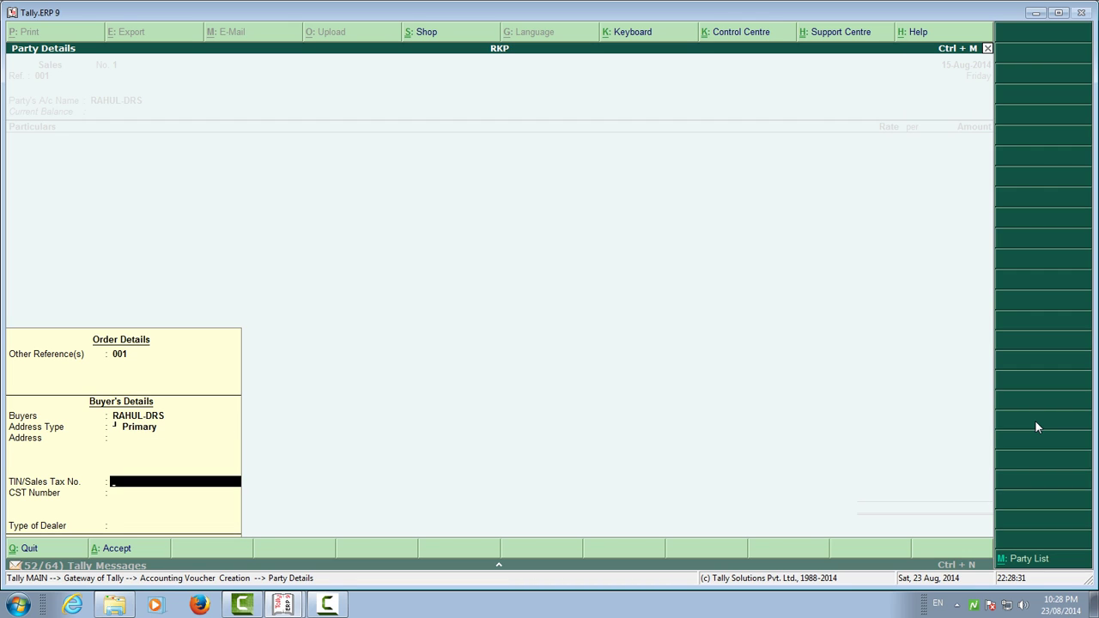
key(Return)
key(Return)
key(Down)
key(Down)
key(Down)
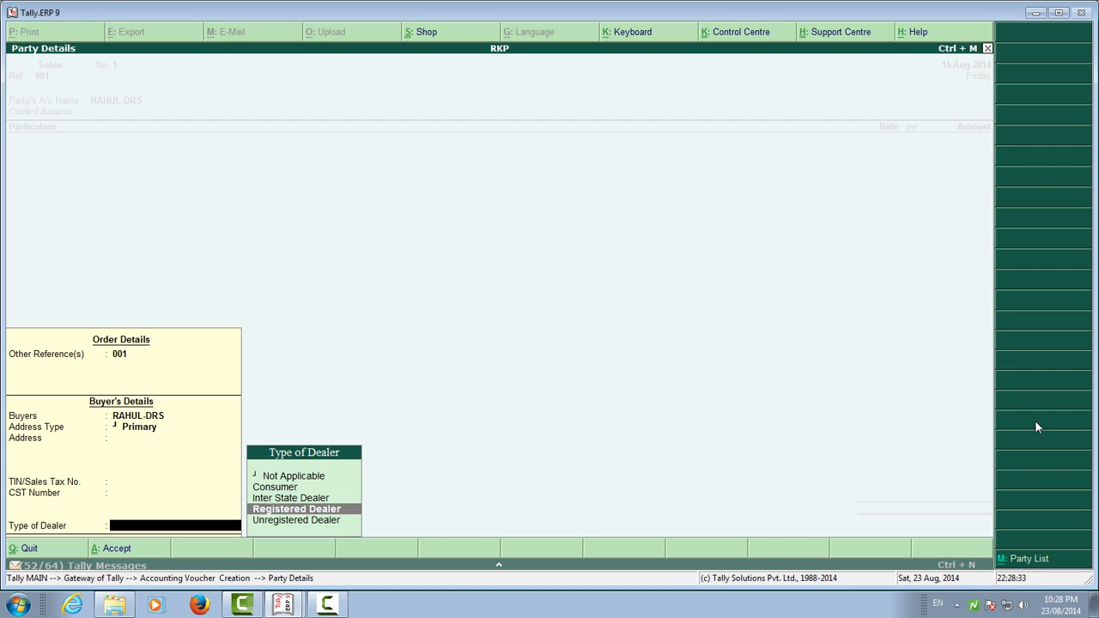
key(Return)
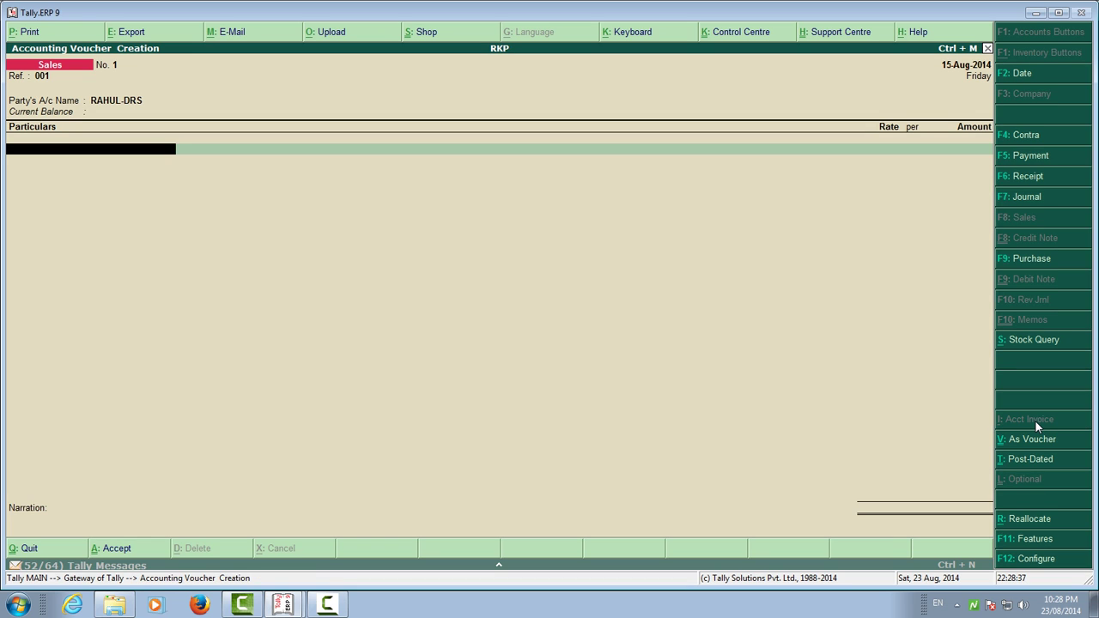
Create a ledger named SALES-12.5% under Sales Accounts from within the sales voucher
key(alt+c)
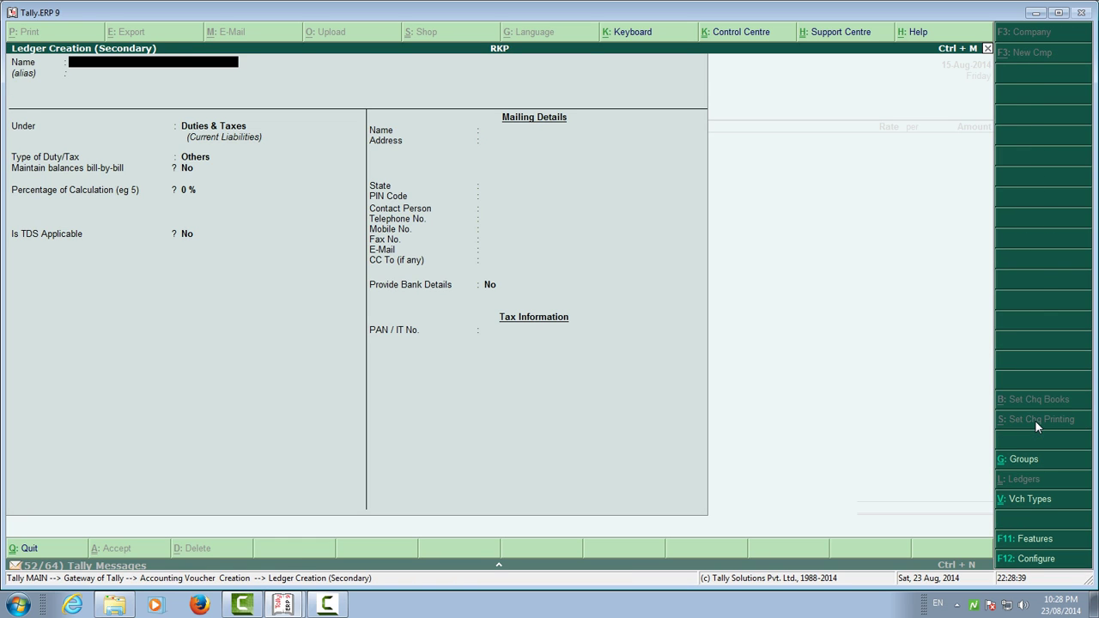
text(SALES-12.5%)
key(Return)
key(Return)
text(SALES)
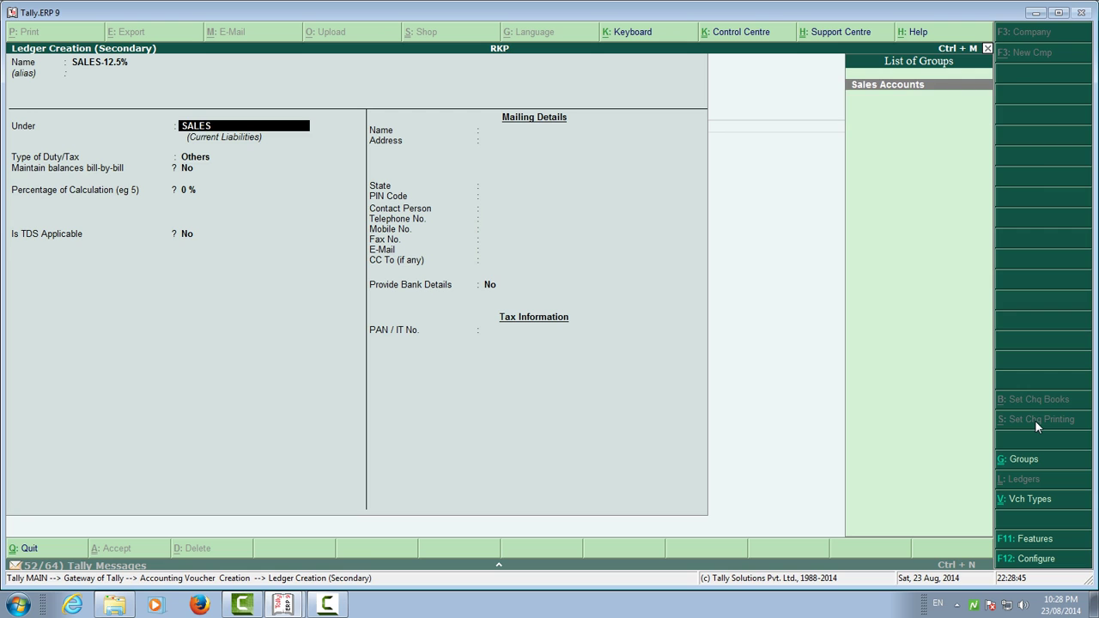
key(Return)
key(Return)
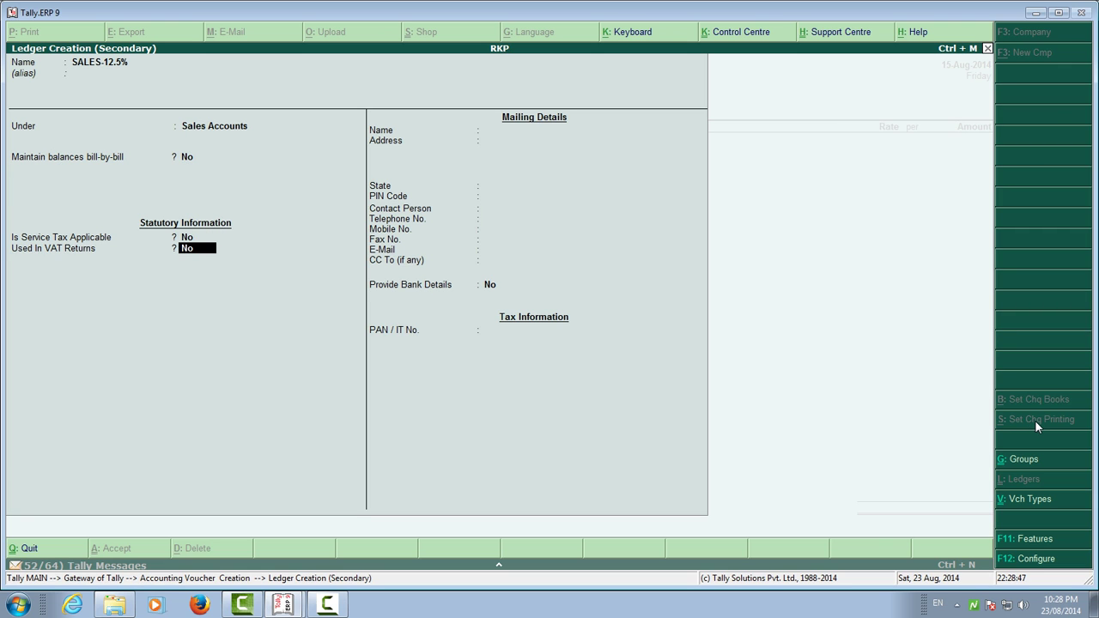
Mark the SALES-12.5% ledger as used in VAT returns with Sales @ 12.5% as its default VAT/Tax class
key(y)
key(Return)
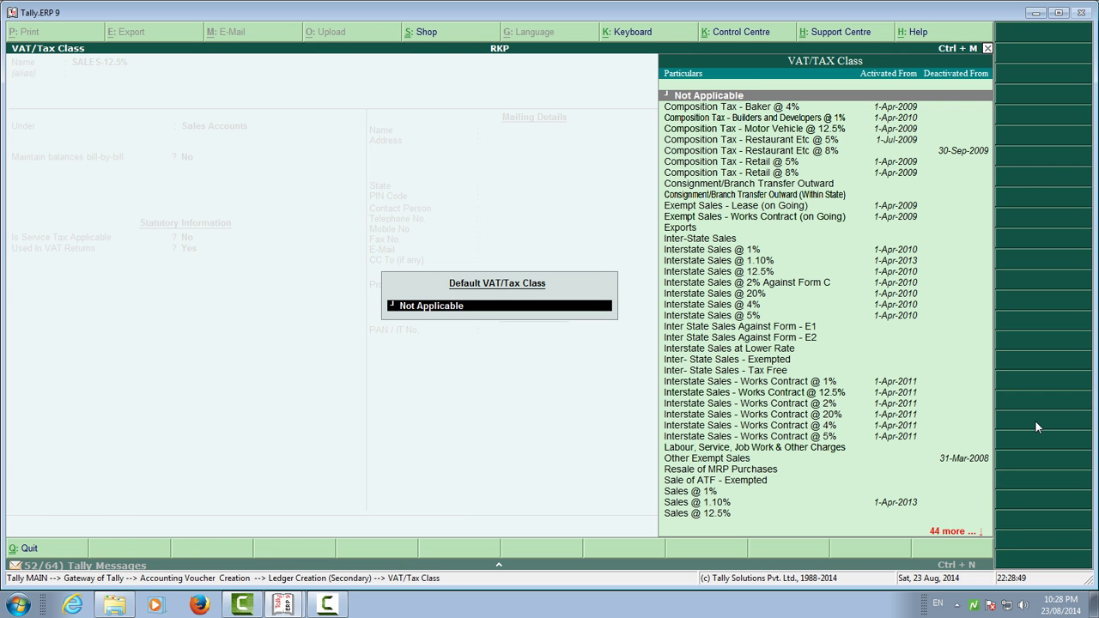
text(SALES)
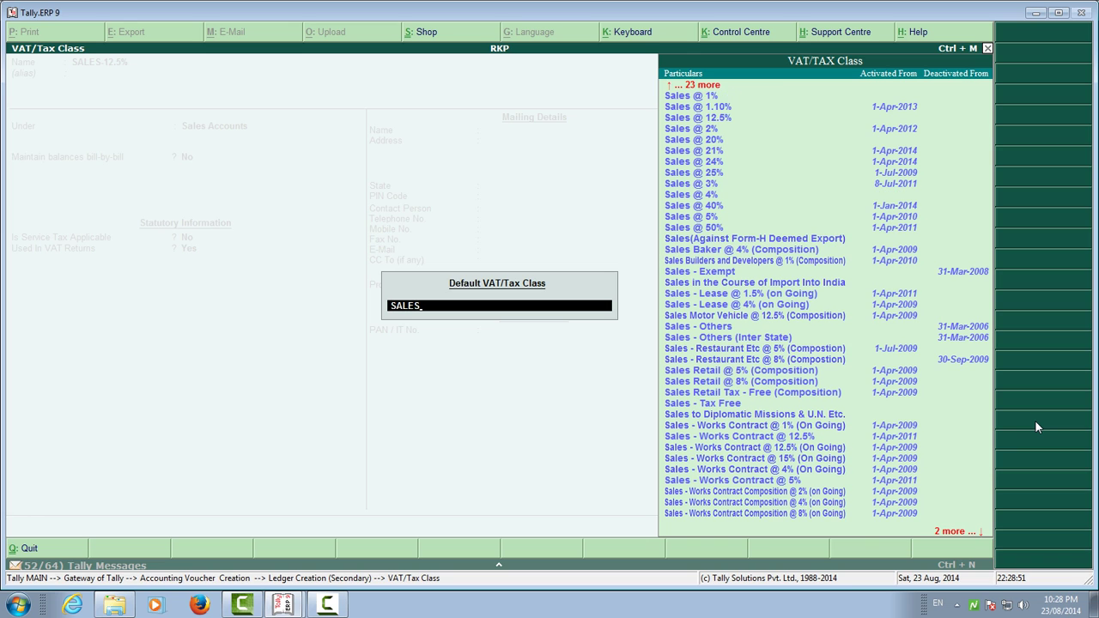
key(Down)
key(Down)
key(Return)
key(Return)
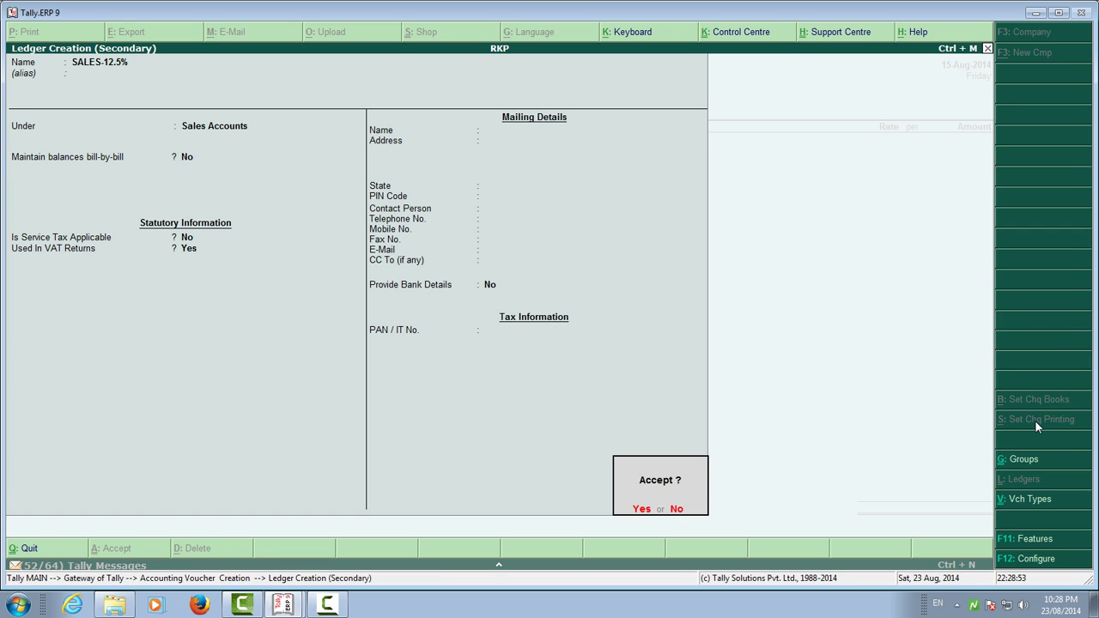
Save the SALES-12.5% ledger and enter 85,400 as its amount in the sales voucher
key(Return)
key(Return)
key(Return)
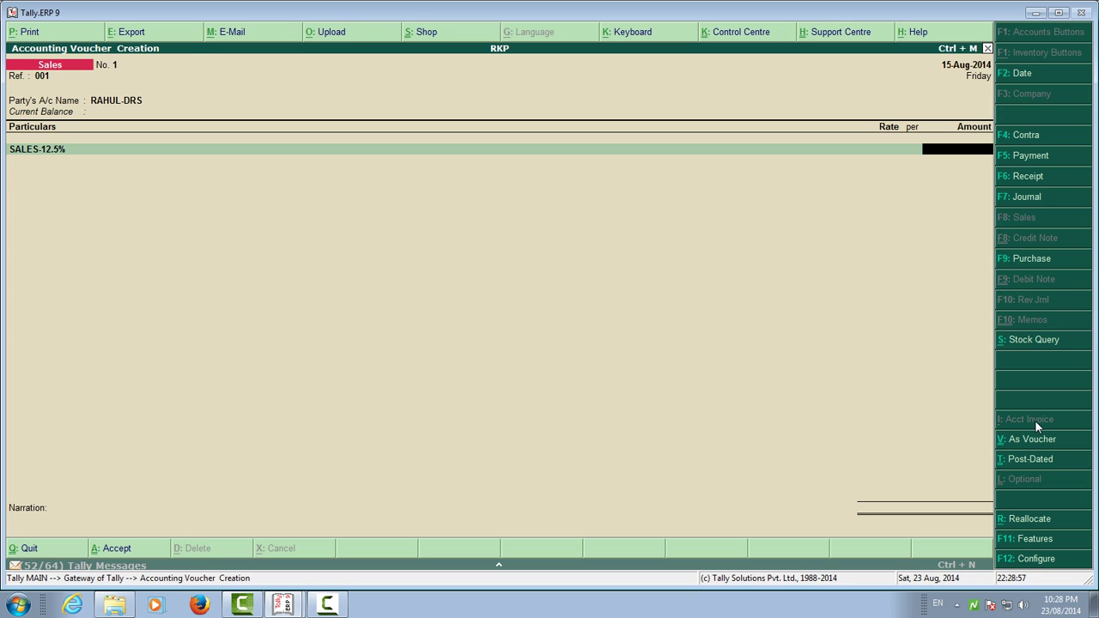
text(85400)
key(Return)
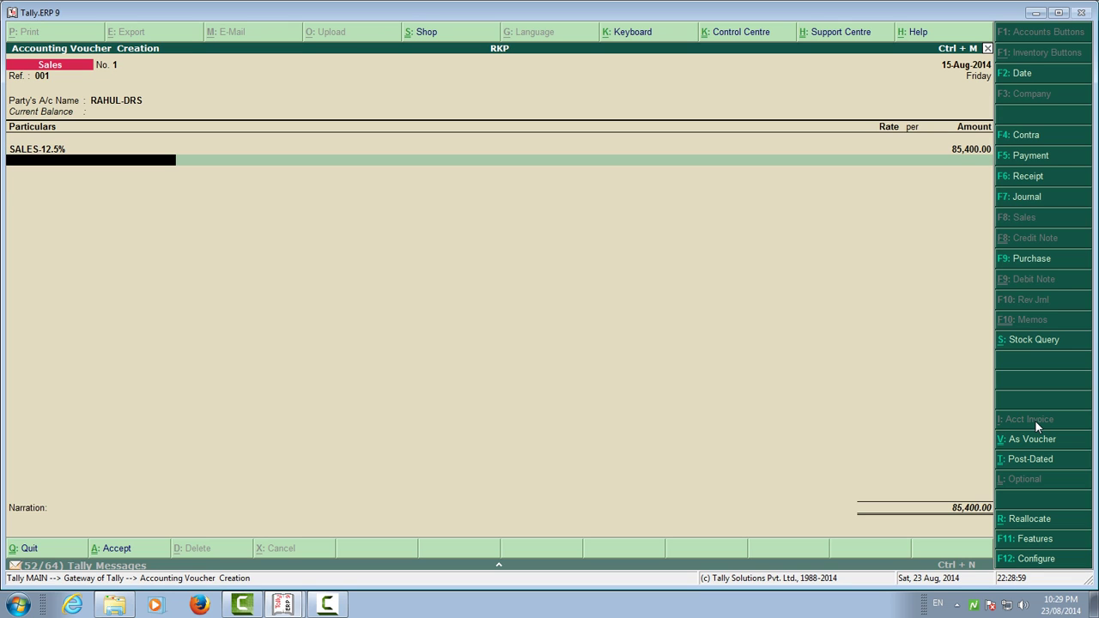
key(alt+c)
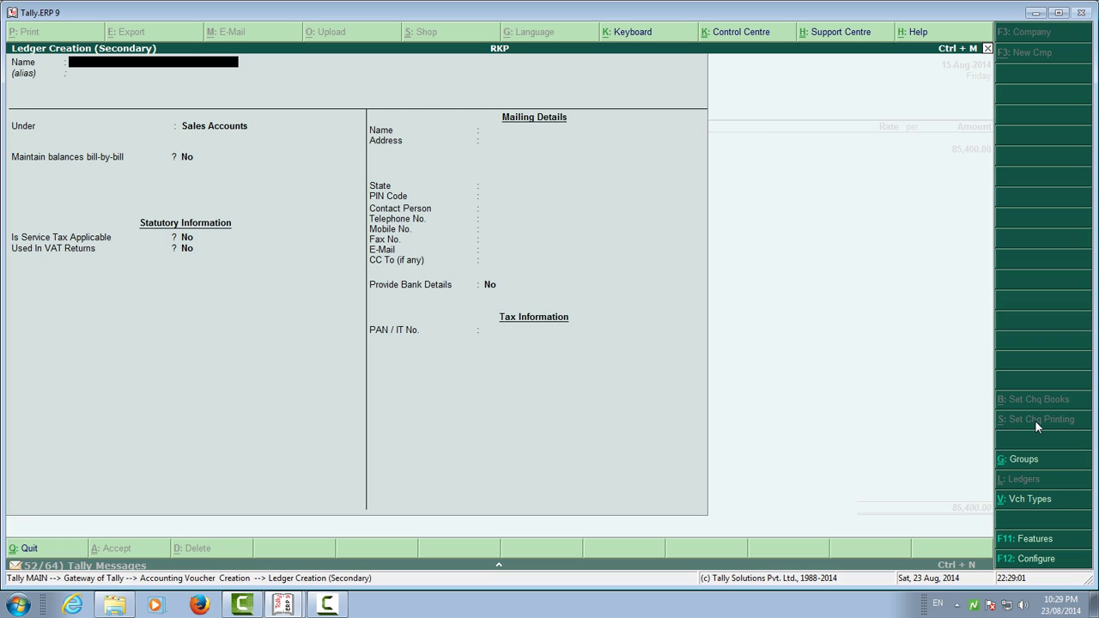
text(OUTPUT VAT@12.05)
key(BackSpace)
text(%)
key(Return)
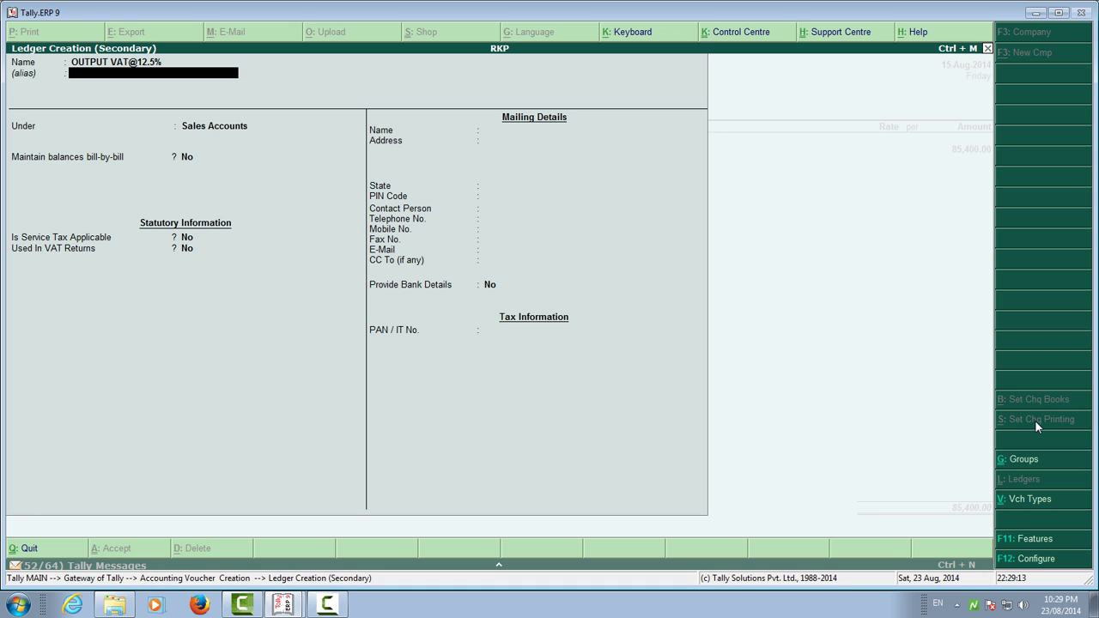
key(Return)
text(du)
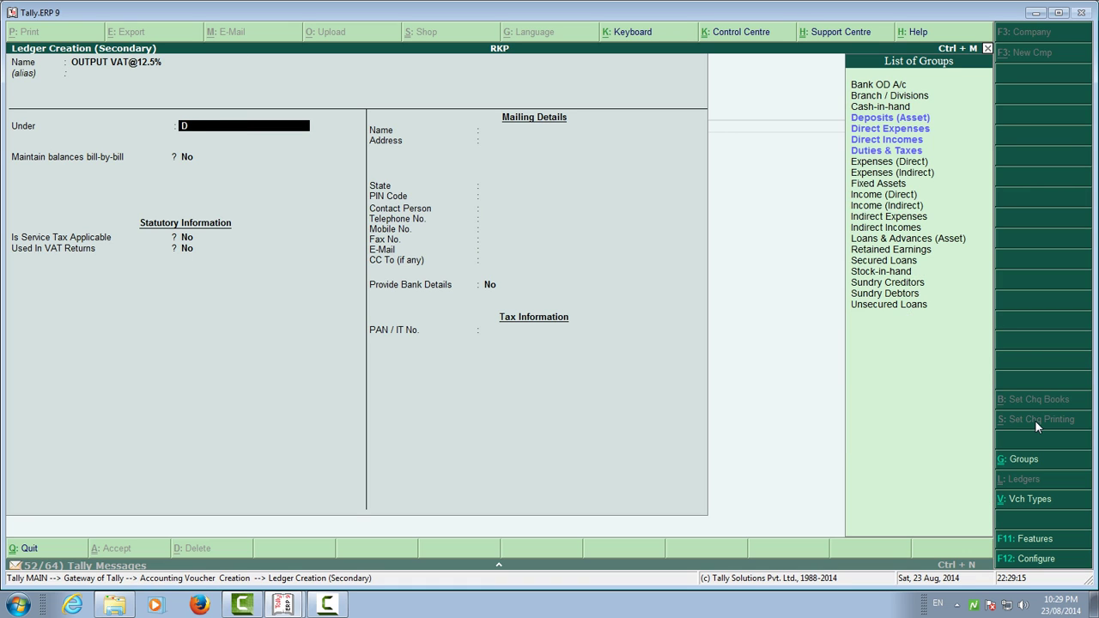
key(Return)
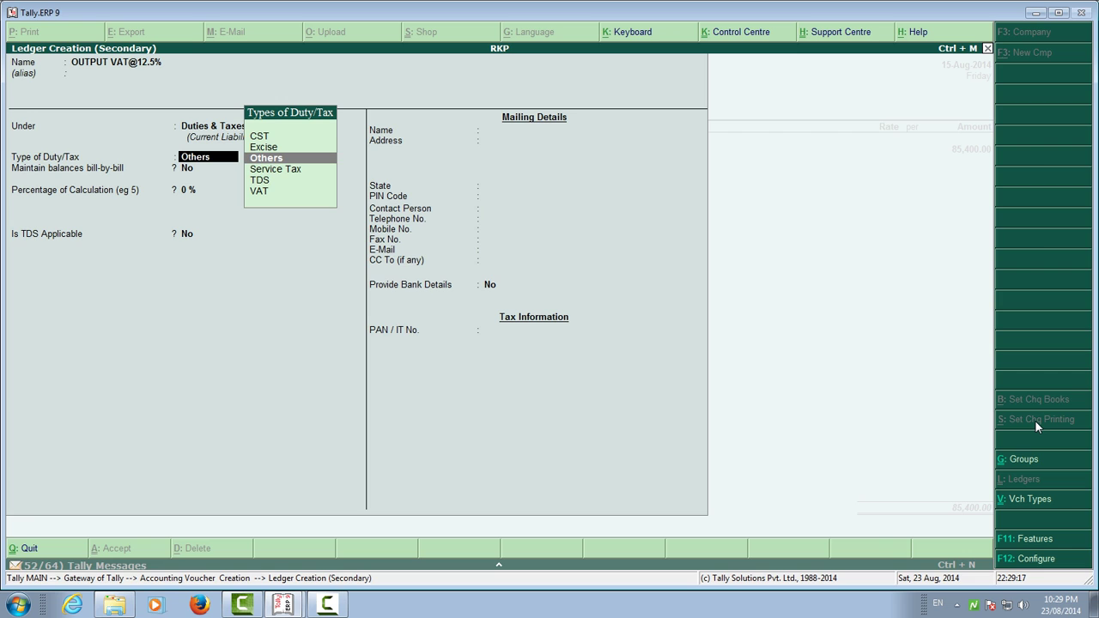
key(Down)
key(Down)
key(Down)
key(Return)
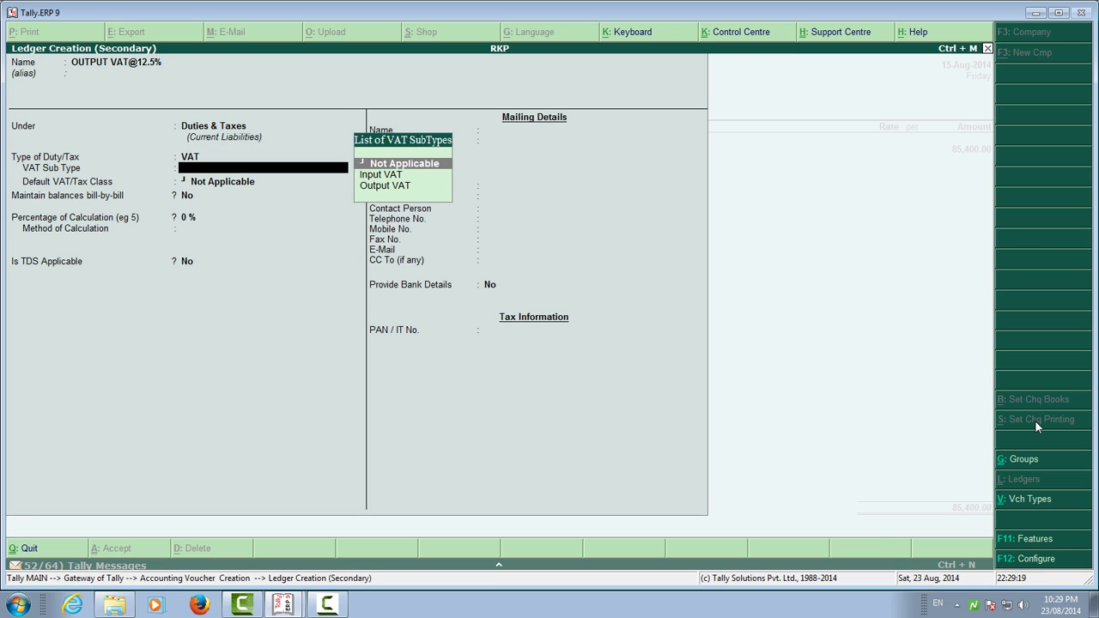
key(Down)
key(Down)
key(Return)
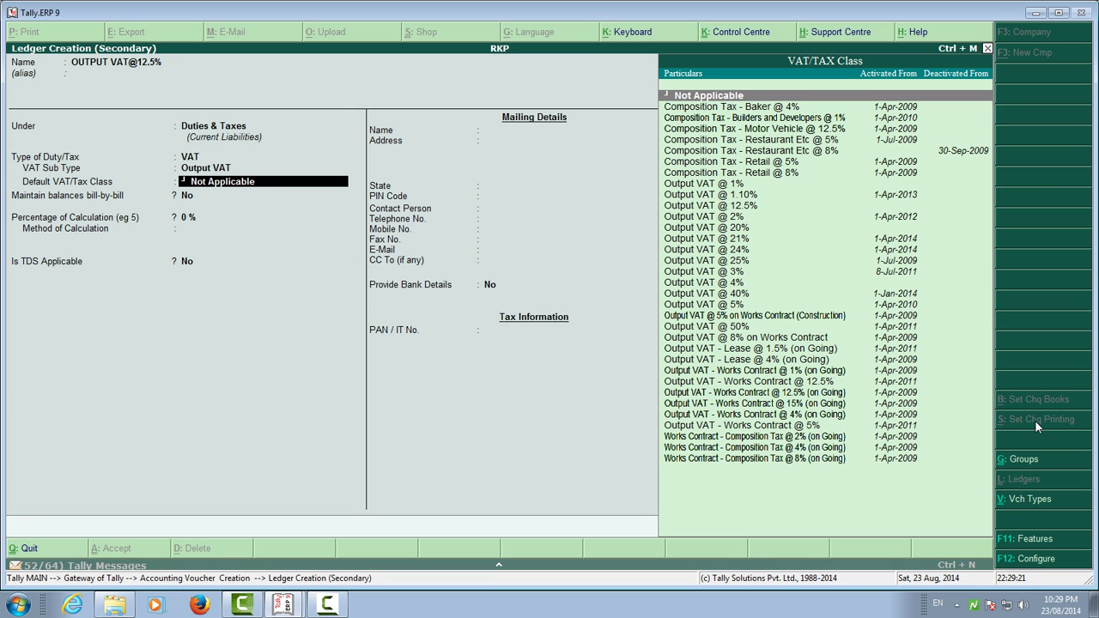
text(OUT)
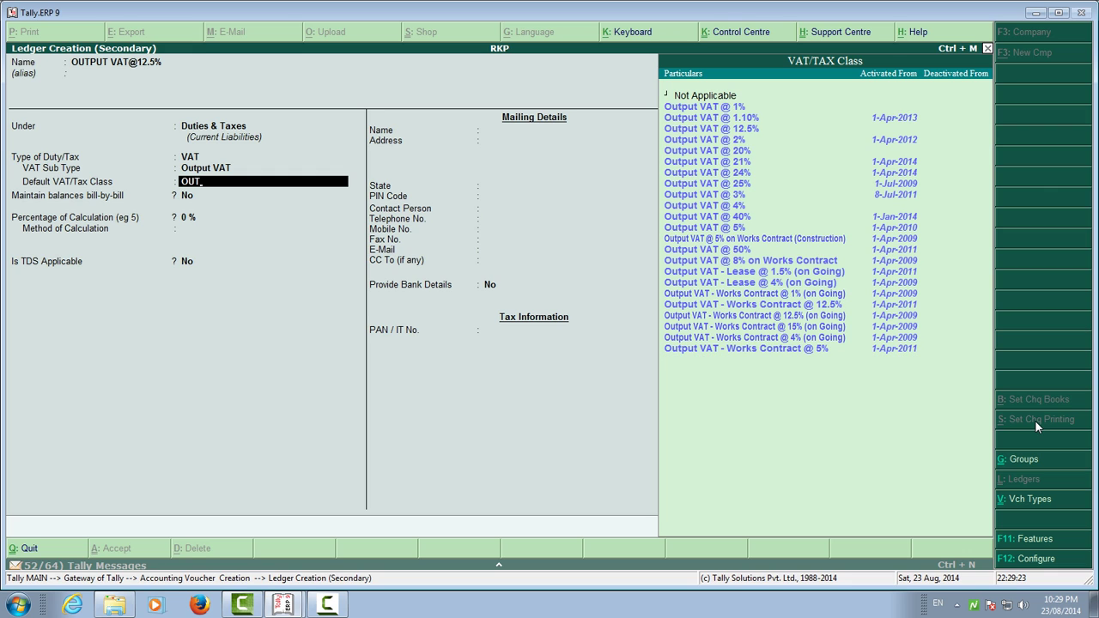
key(Down)
key(Down)
key(Return)
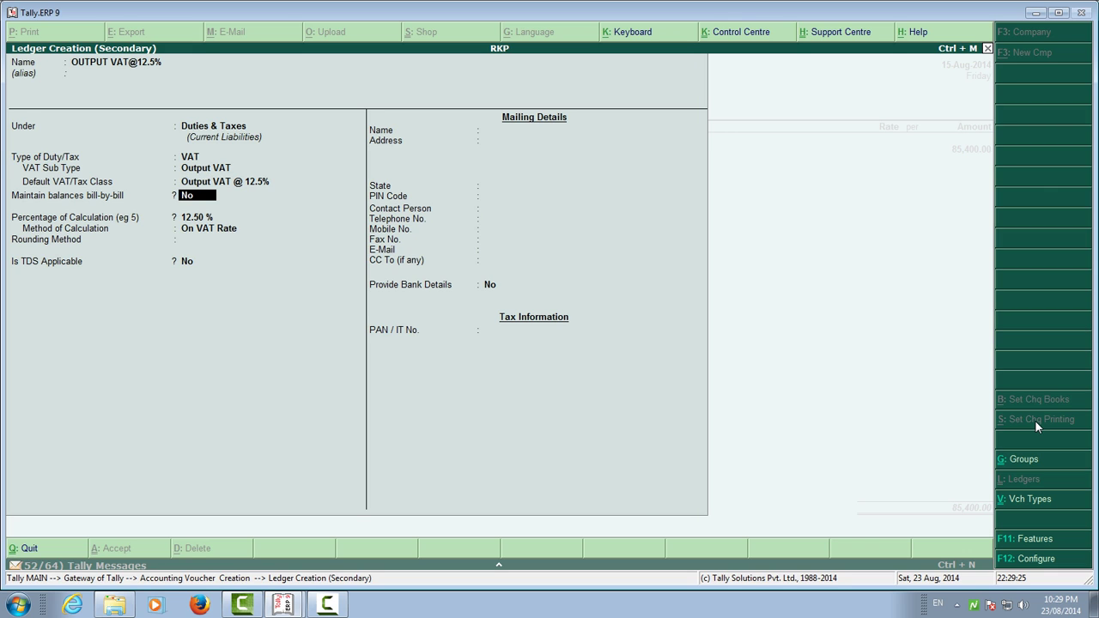
key(Return)
key(BackSpace)
key(Return)
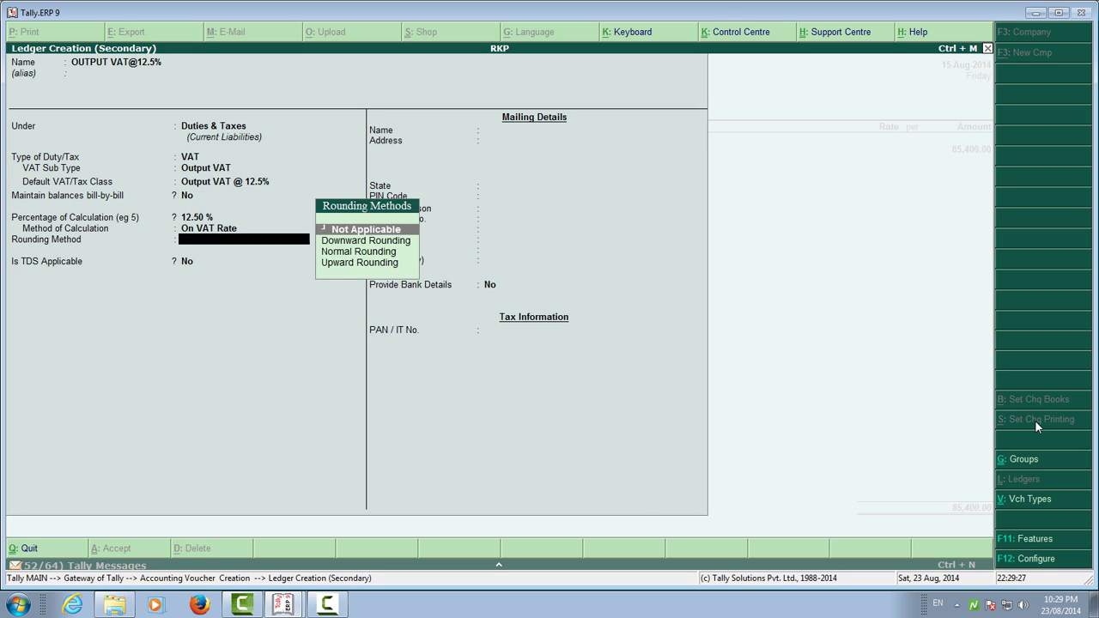
key(Return)
key(Return)
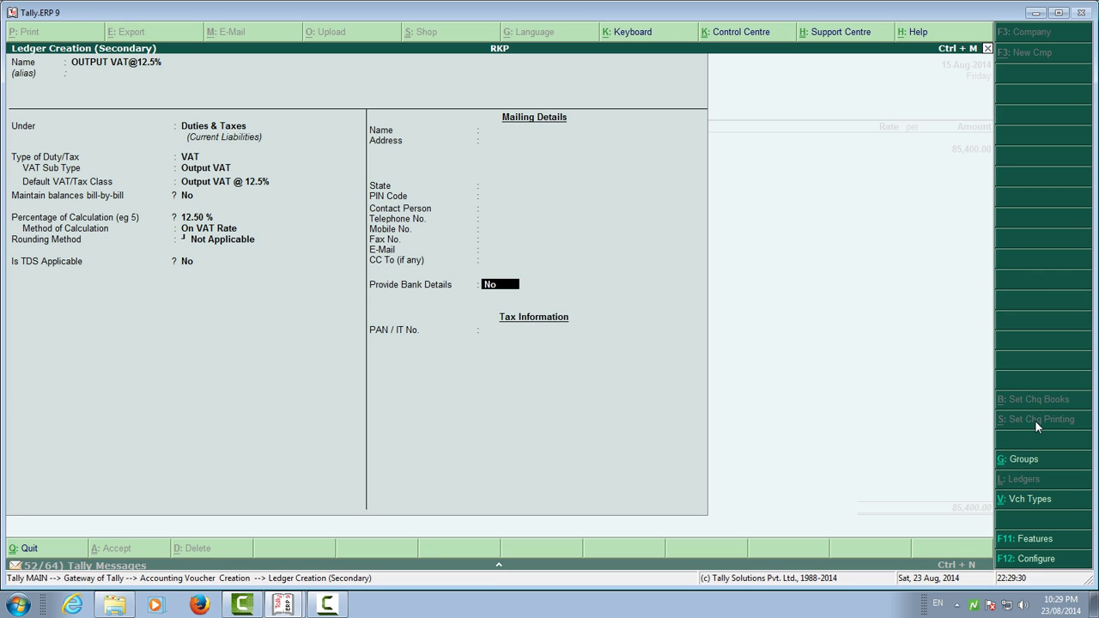
key(Return)
key(Return)
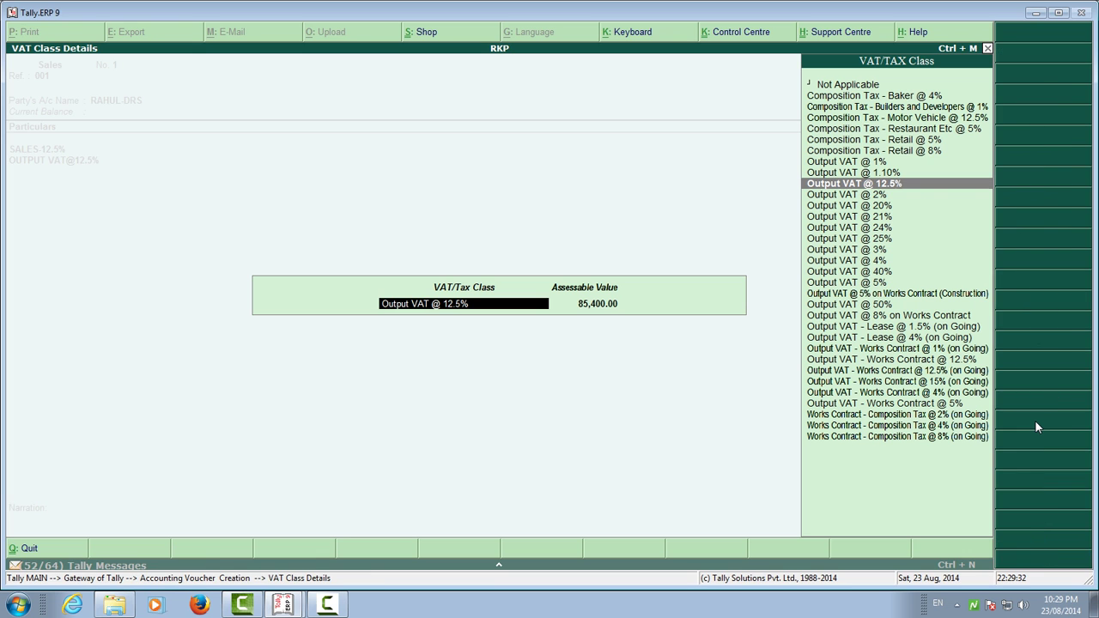
Apply the Output VAT @ 12.5% class to the 85,400 assessable value and accept the tax line in the sales voucher
key(Return)
key(Return)
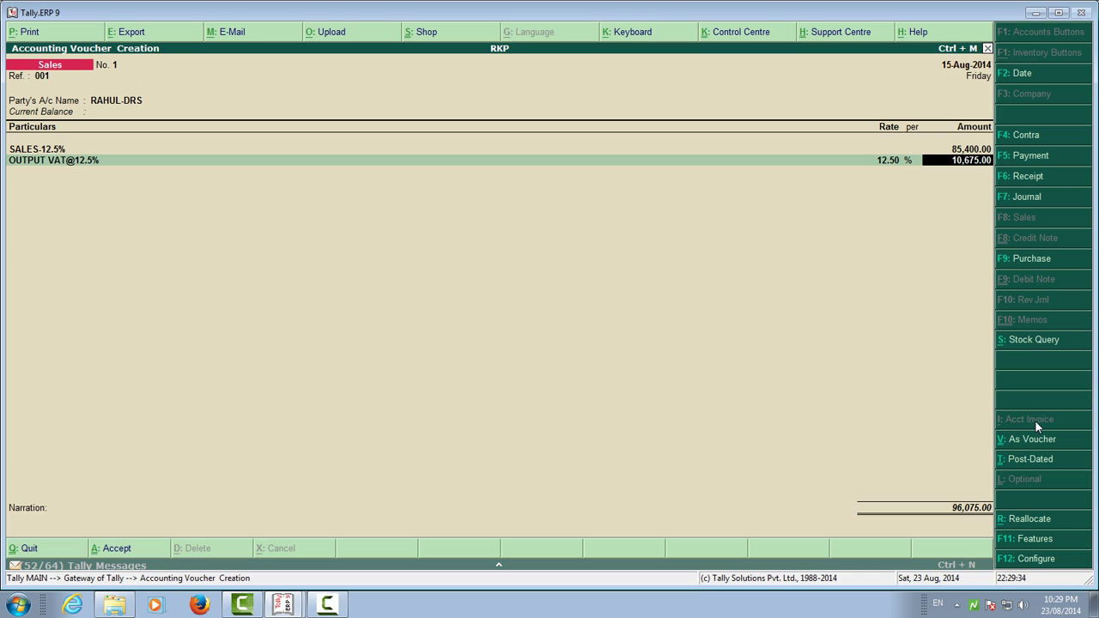
key(Return)
key(Return)
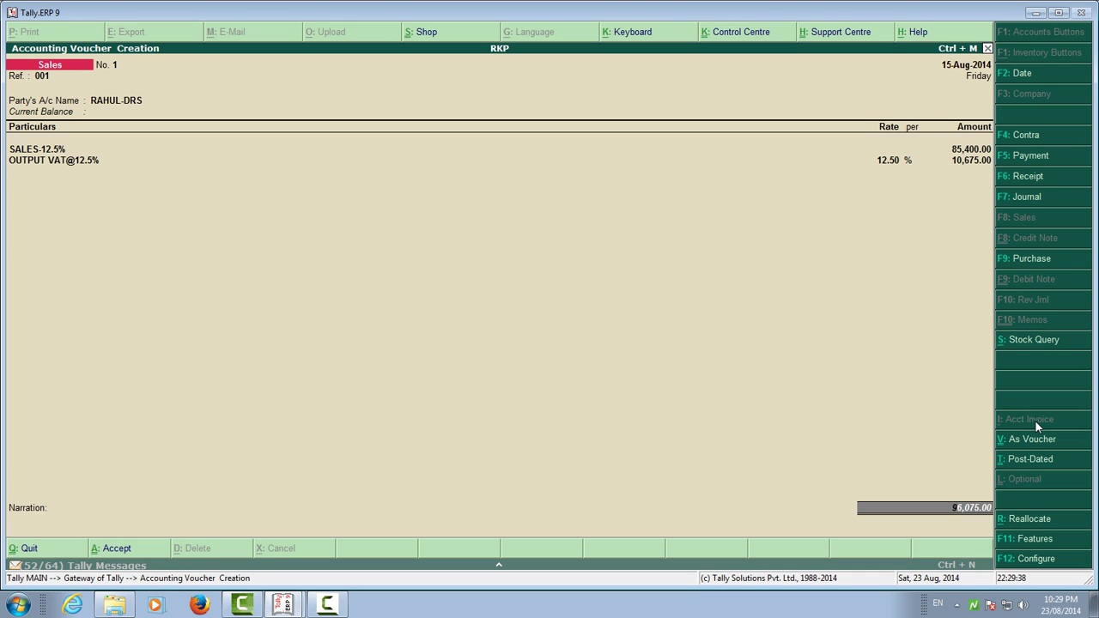
Allocate the full invoice amount to a new bill reference named 001 and save the sales voucher
key(Return)
key(Return)
key(Return)
key(Return)
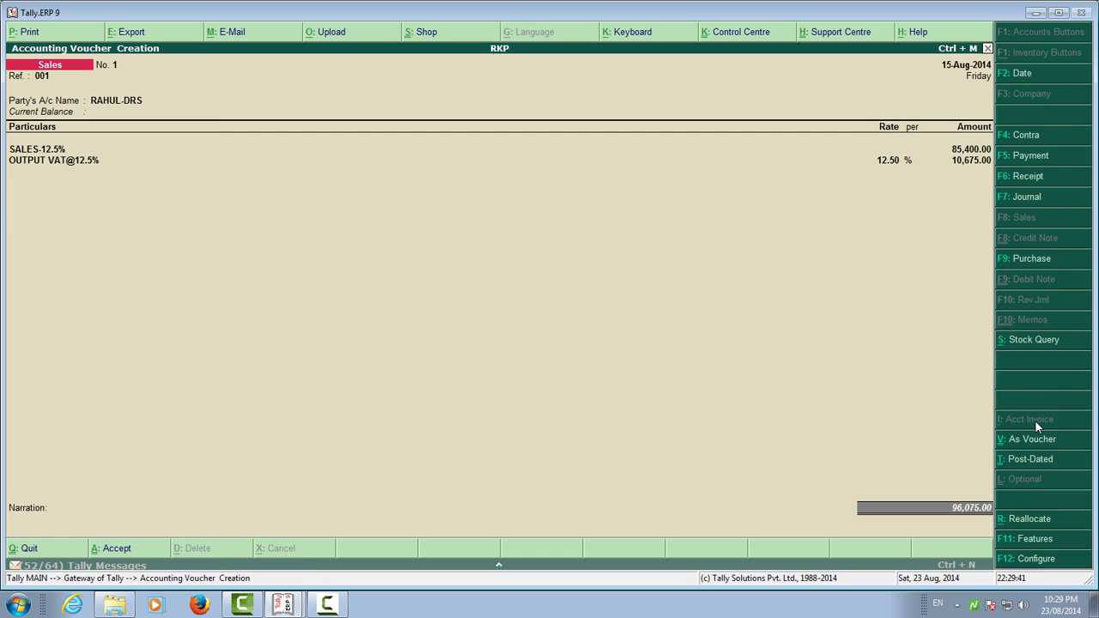
key(Return)
key(Return)
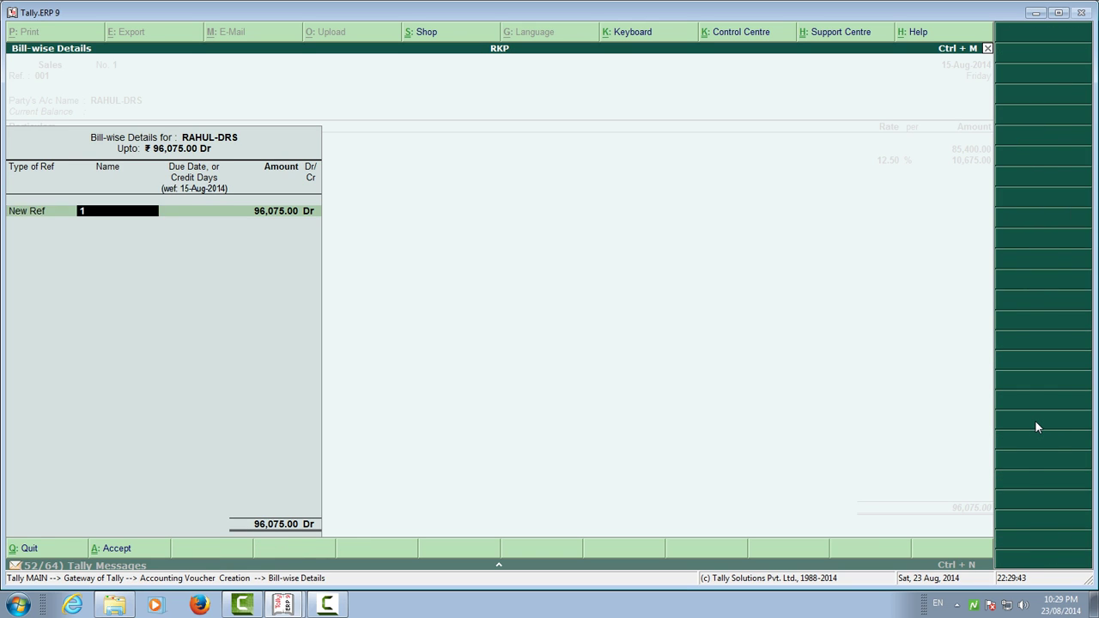
text(001)
key(Return)
key(Return)
key(Return)
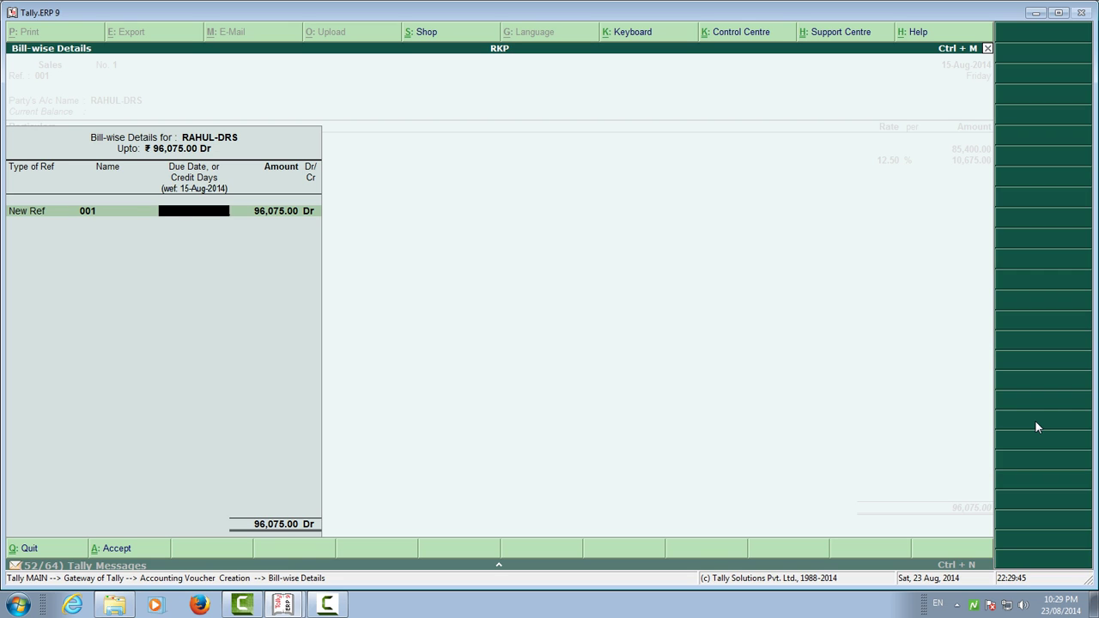
key(Return)
key(Return)
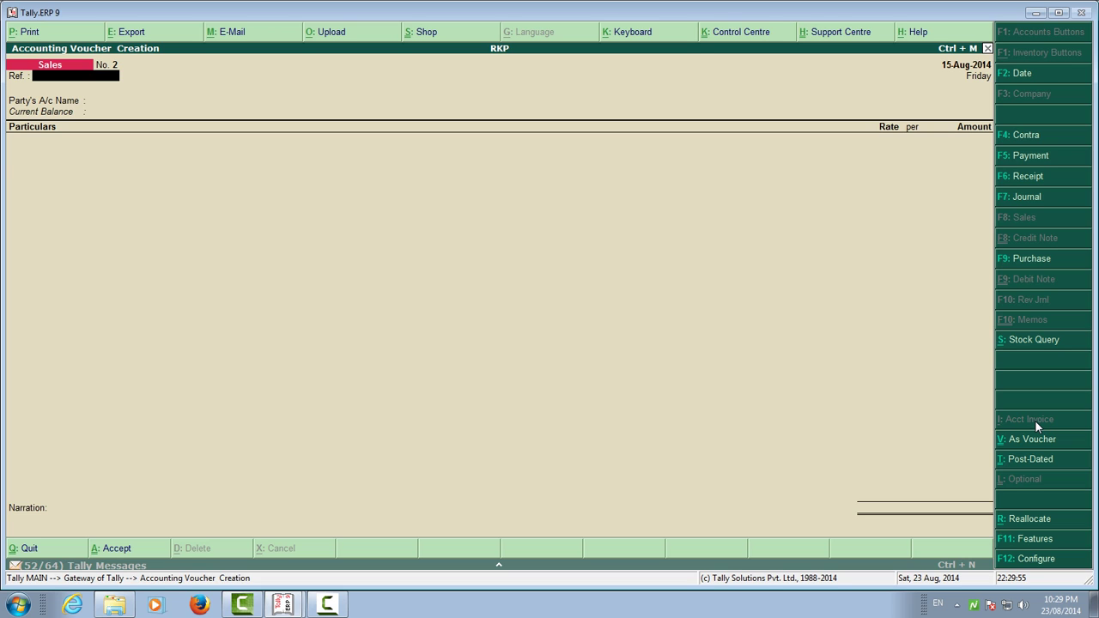
Reopen the saved sales voucher and generate a print preview of its tax invoice
key(Page_Up)
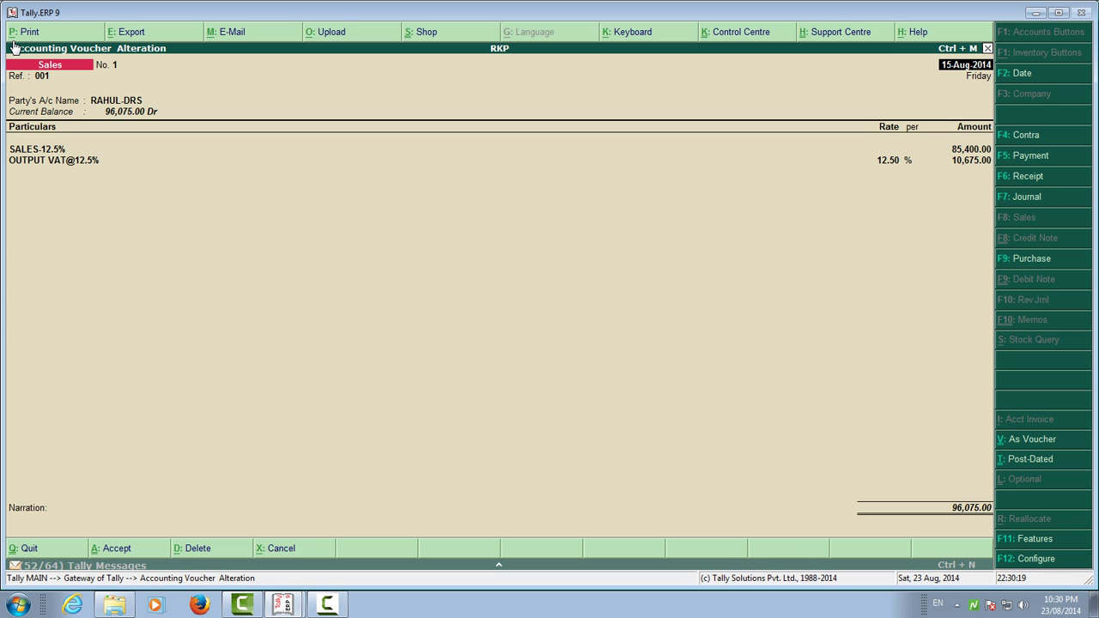
key(alt+p)
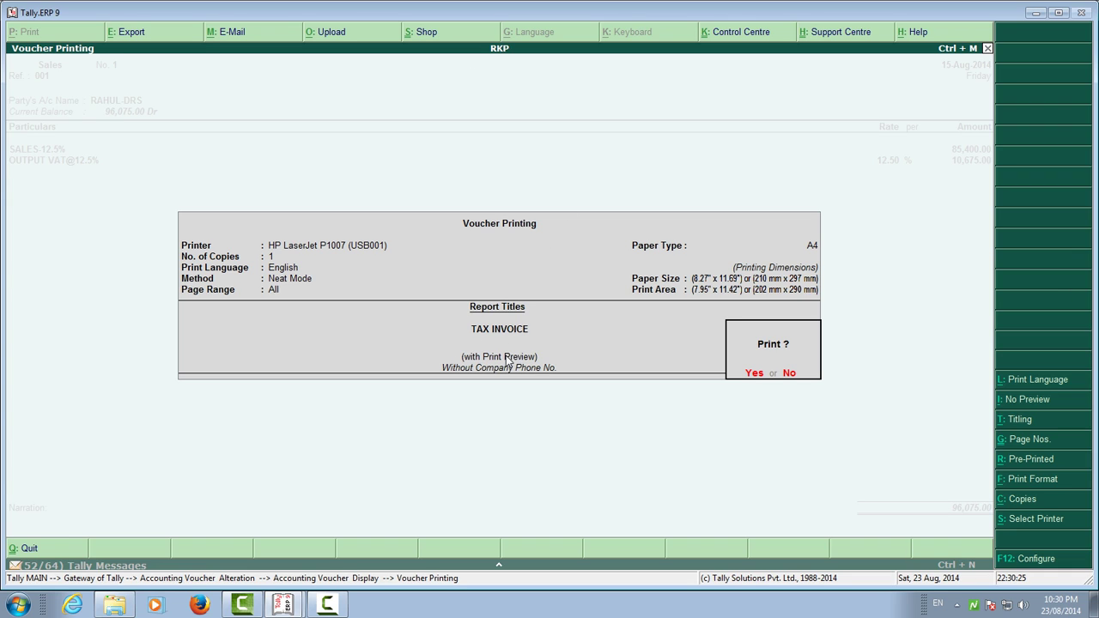
click(753, 373)
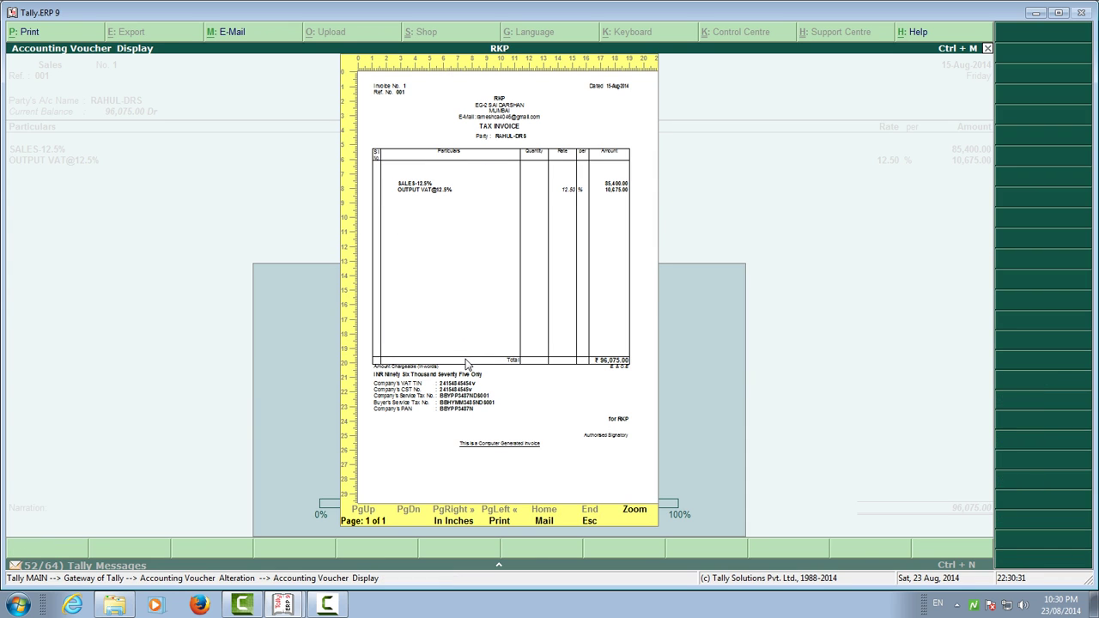
Enlarge the tax invoice preview, check its amounts and the company's tax registration details, and close it
click(636, 514)
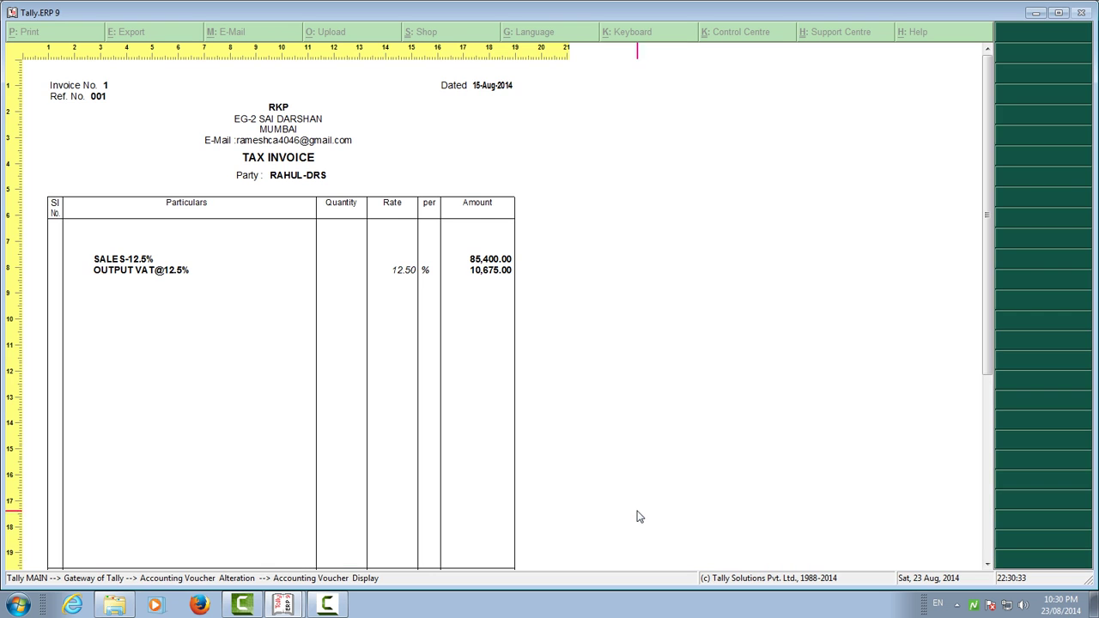
scroll(445, 362, down, 3)
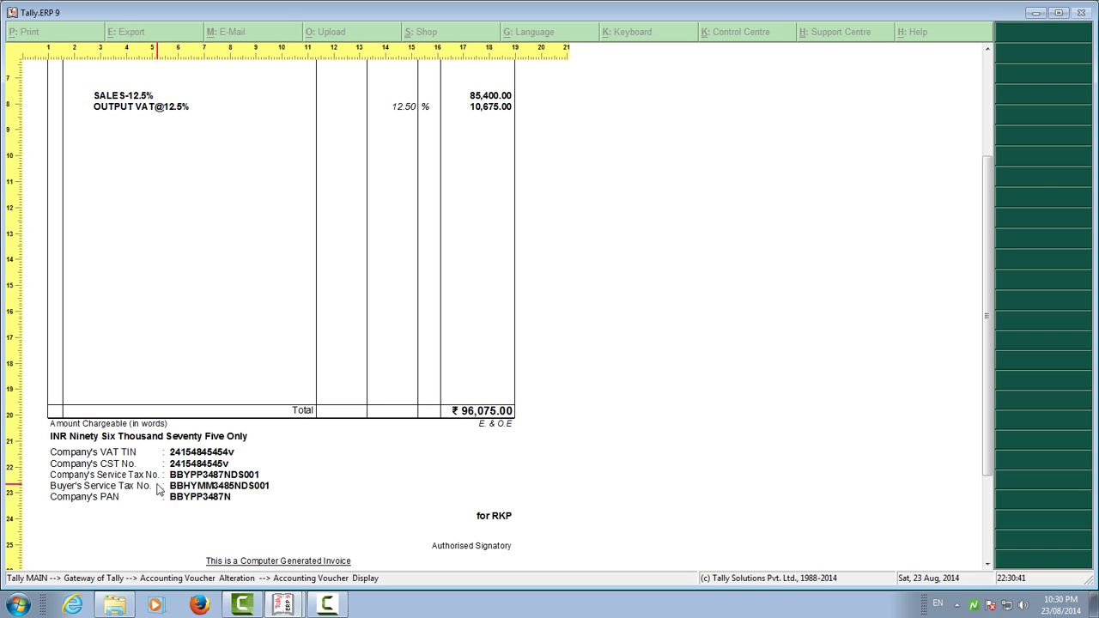
scroll(227, 485, up, 5)
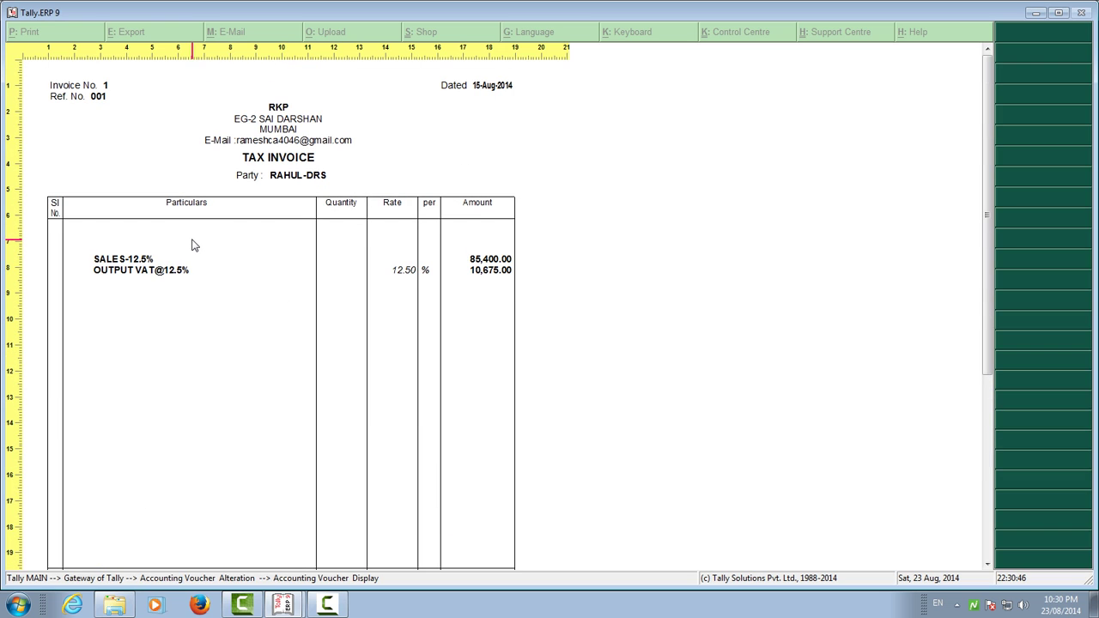
click(360, 254)
key(Escape)
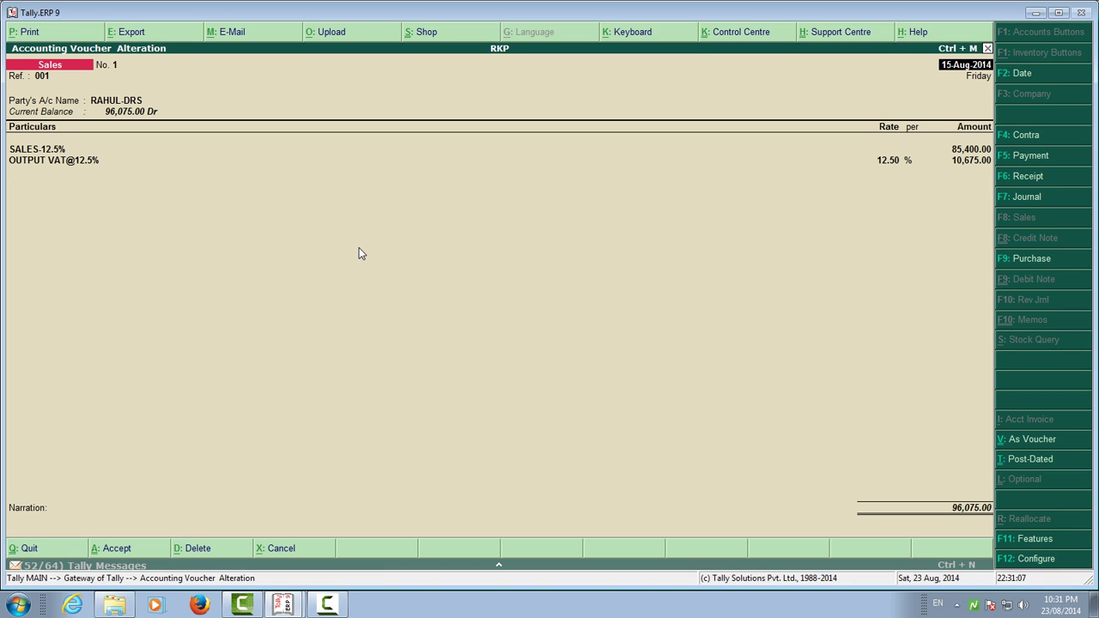
Check the sales voucher's bill-wise details, leave the voucher and return to the Gateway of Tally
key(Return)
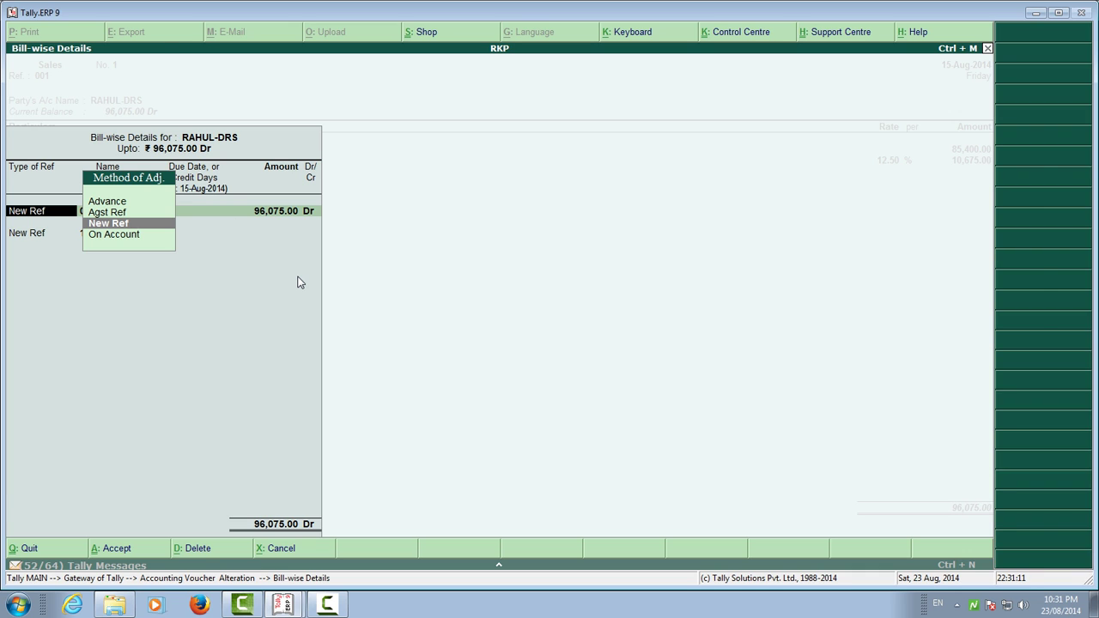
key(Escape)
key(ctrl+a)
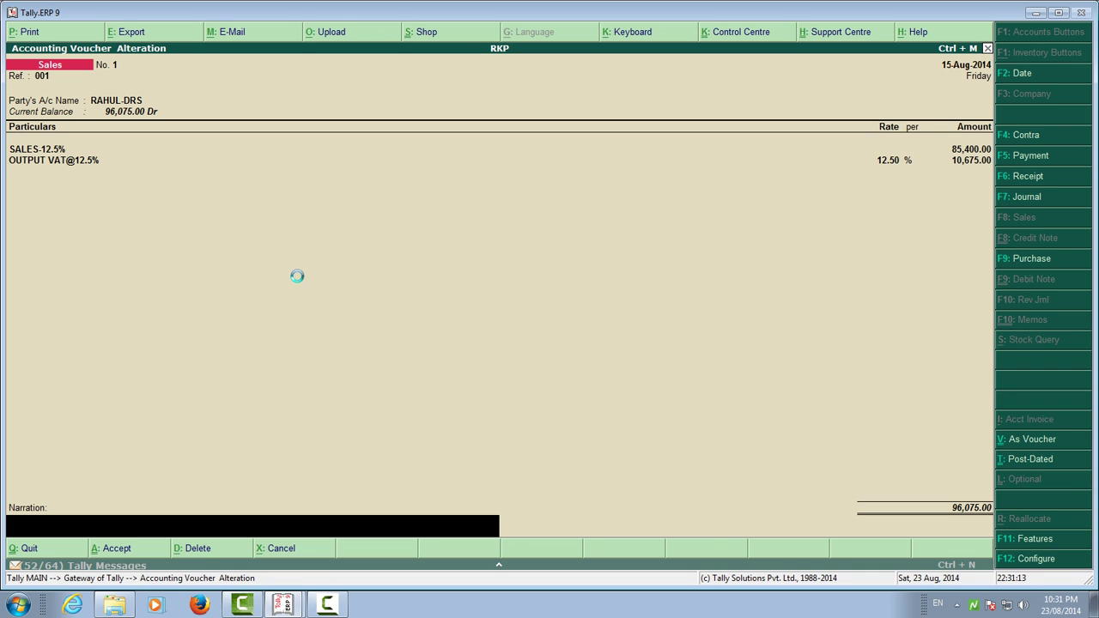
key(Escape)
key(Return)
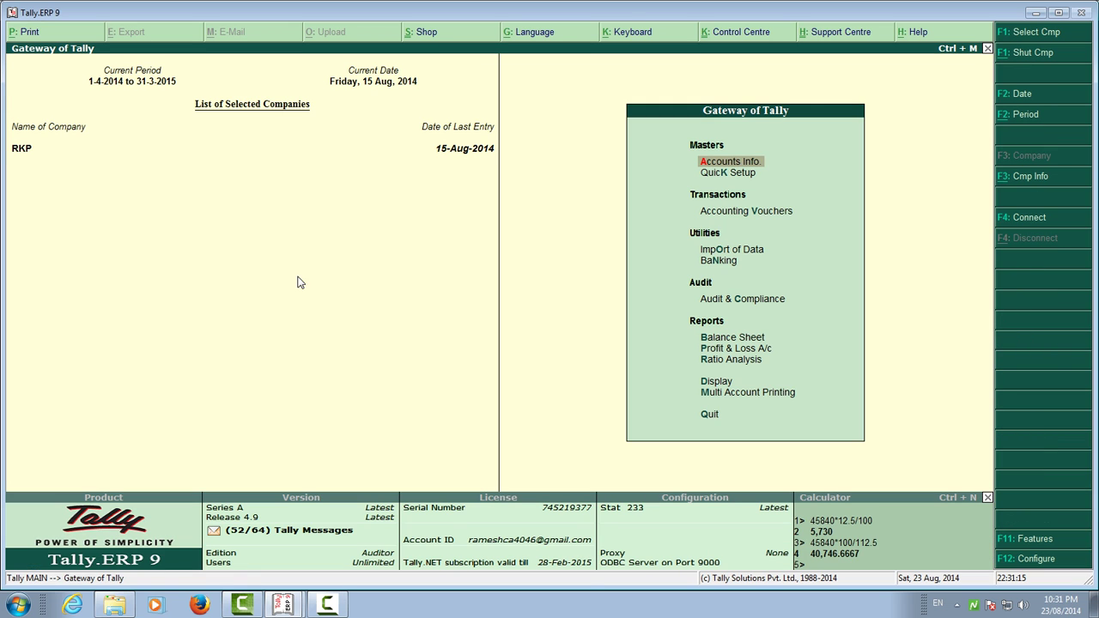